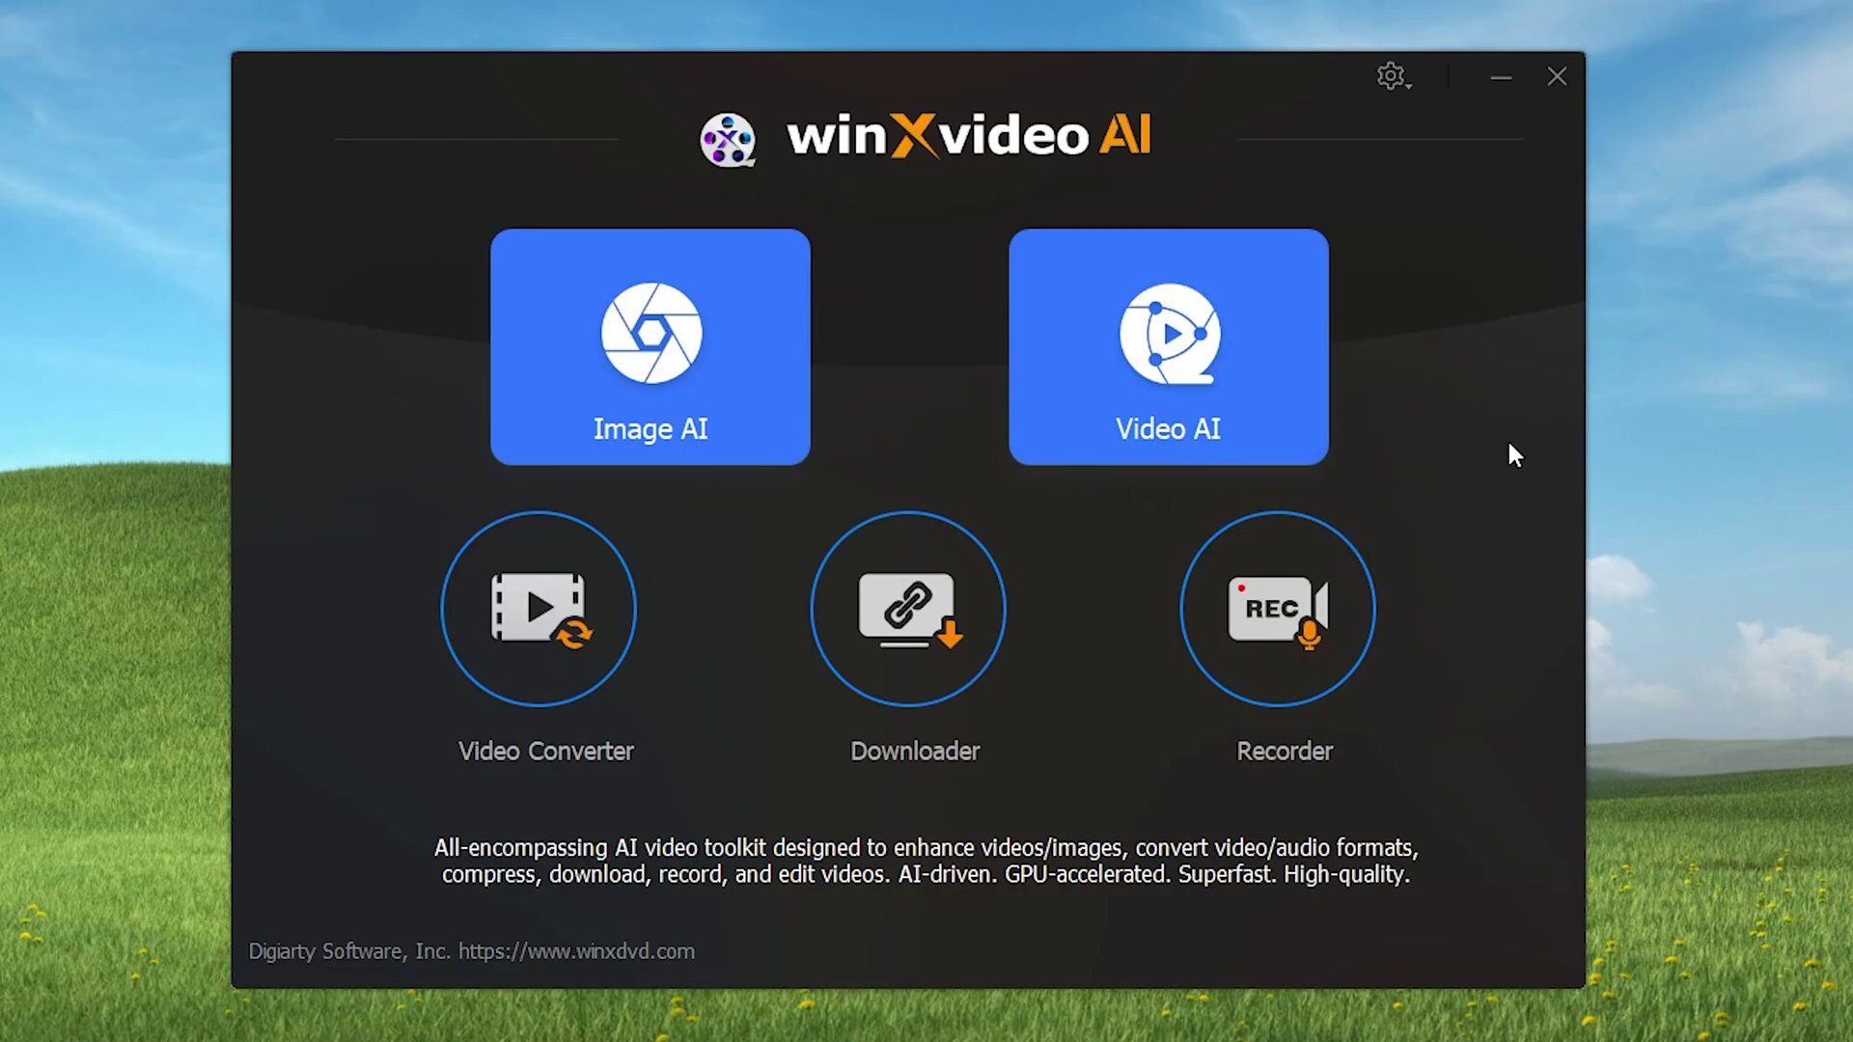
# Launch the Image AI workspace from the Winxvideo AI launcher.
pyautogui.click(734, 347)
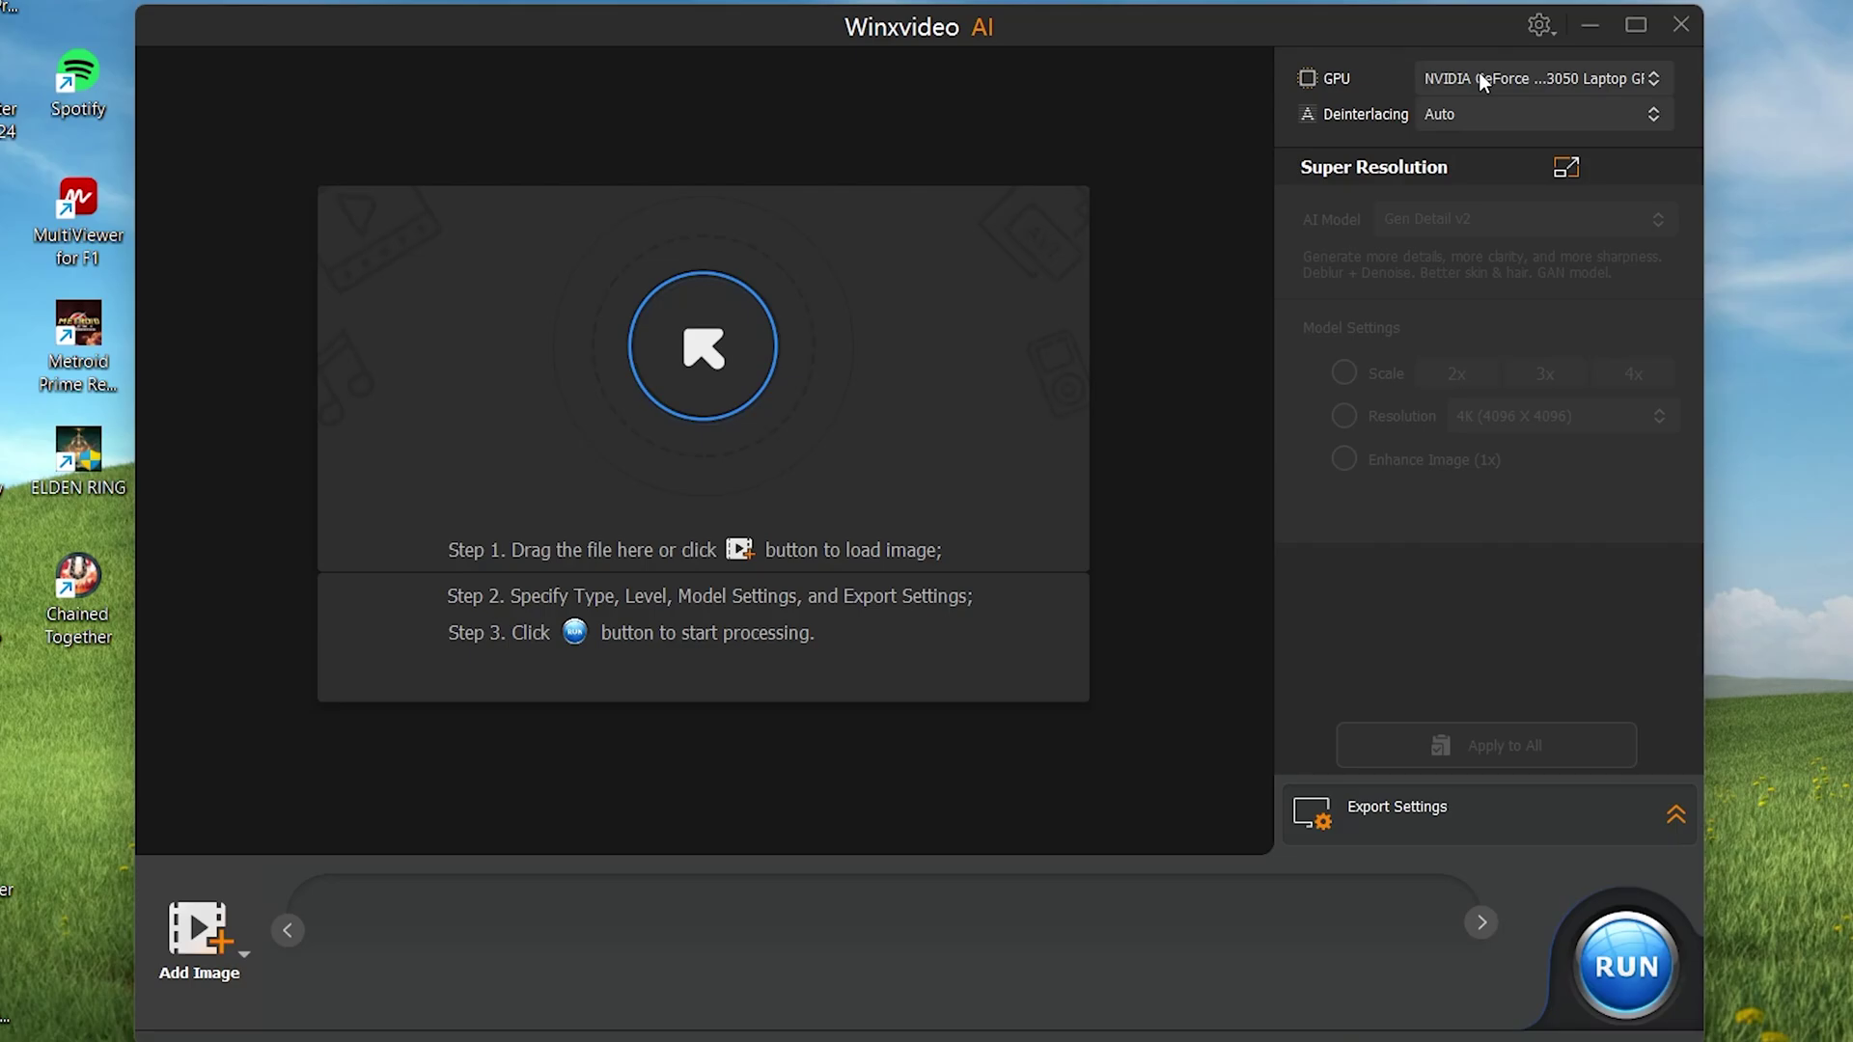
# Load mpv-shot0031.jpg from the Documents > Screenshots folder.
pyautogui.click(680, 363)
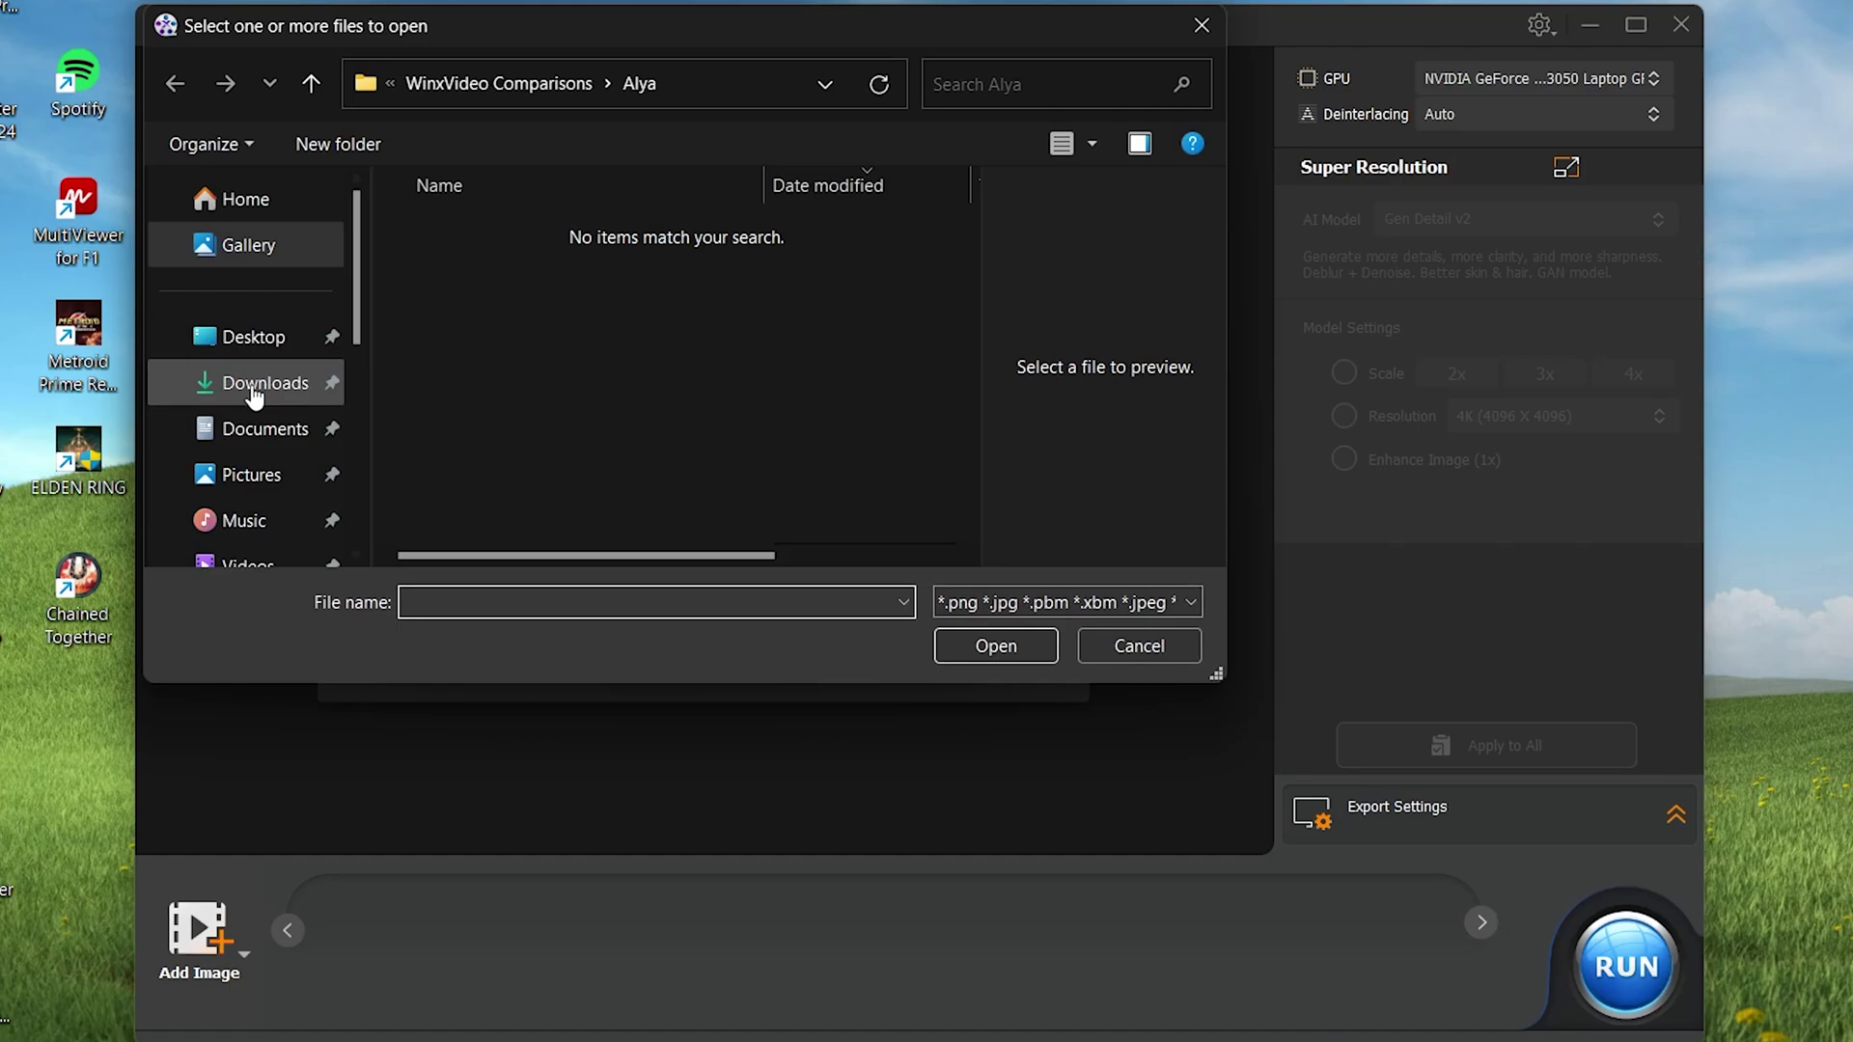
pyautogui.click(297, 431)
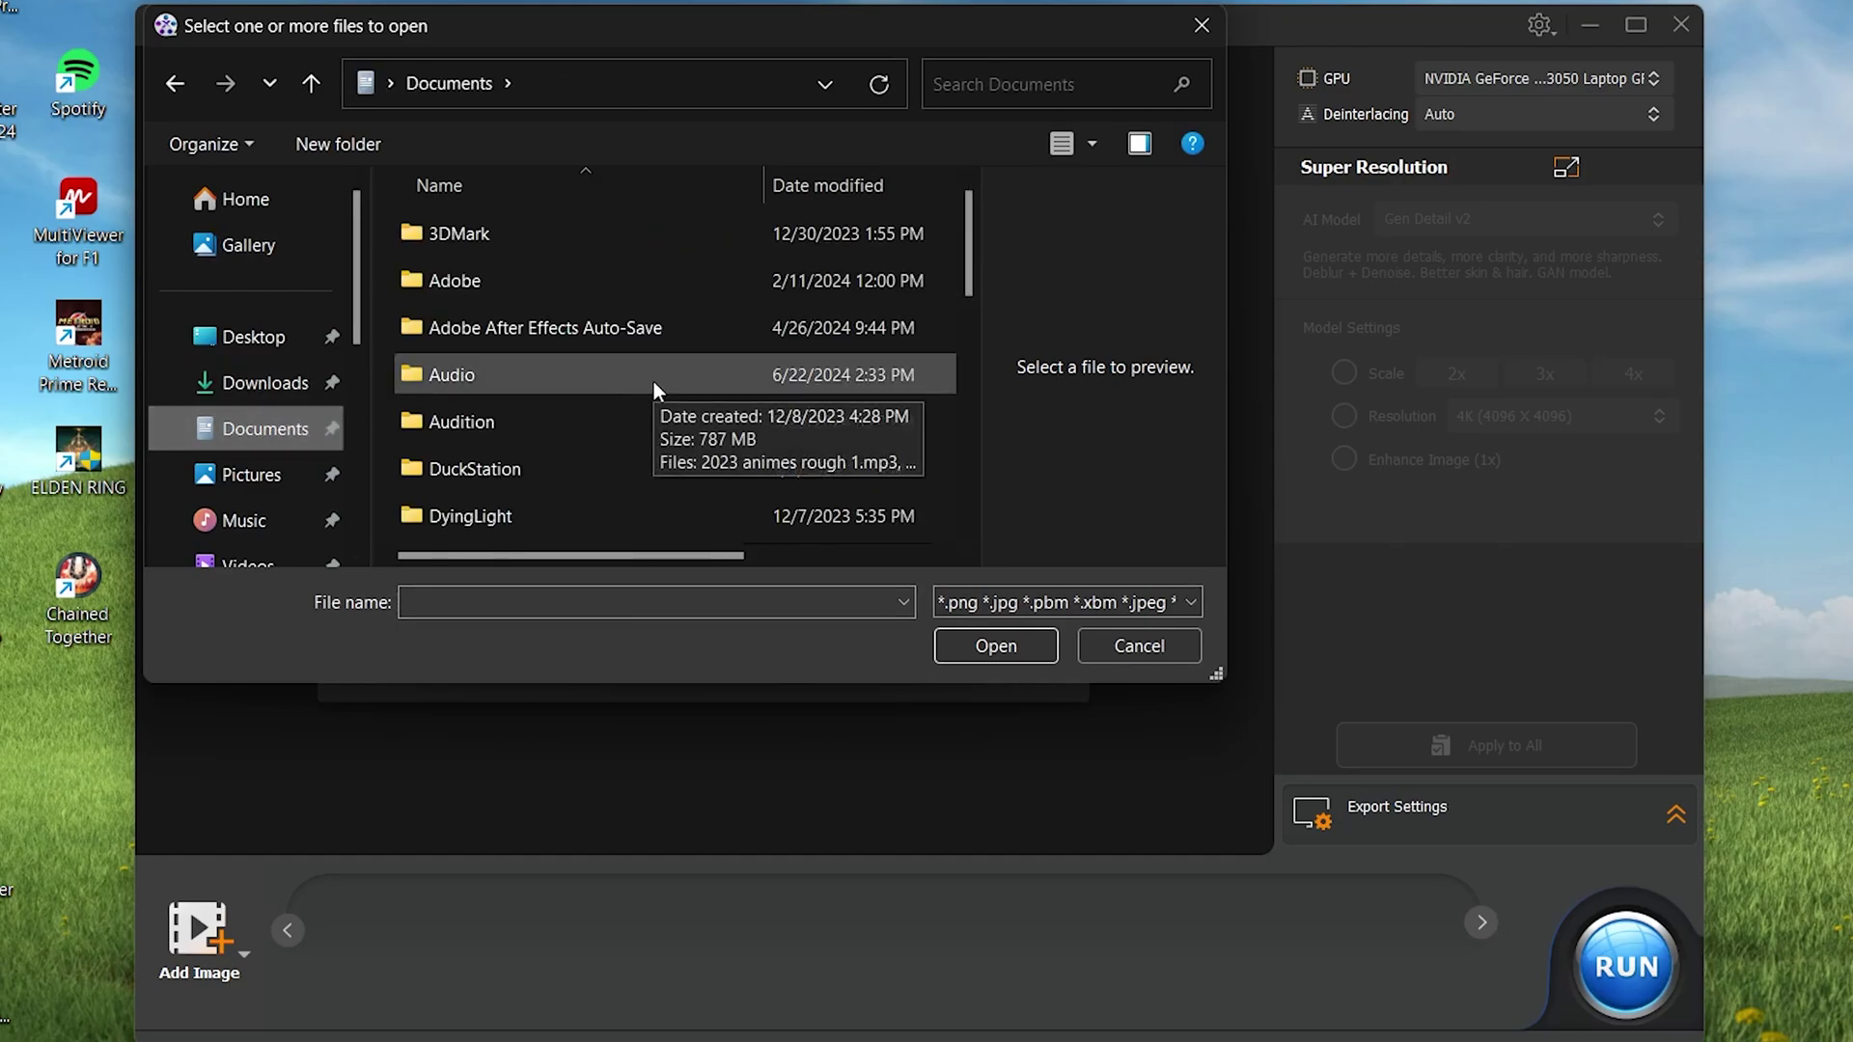
pyautogui.scroll(-6, 652, 380)
pyautogui.doubleClick(582, 473)
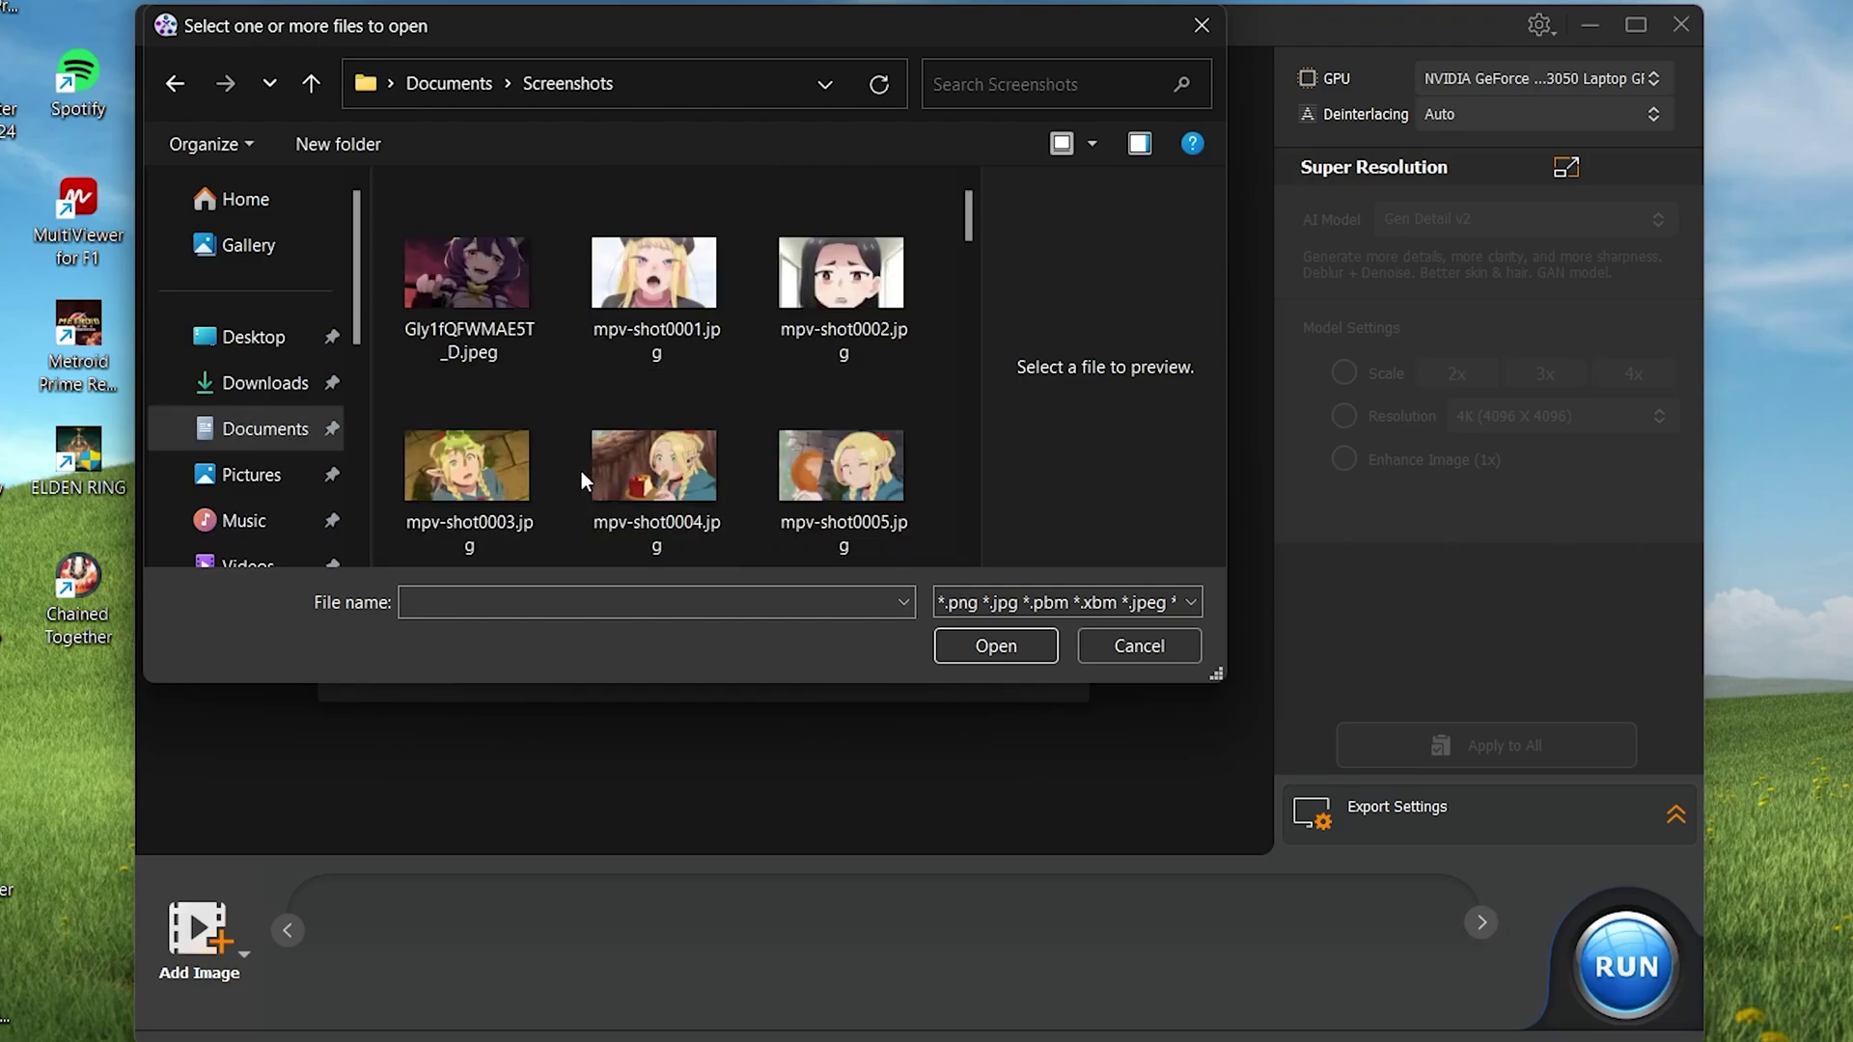
pyautogui.scroll(-5, 681, 475)
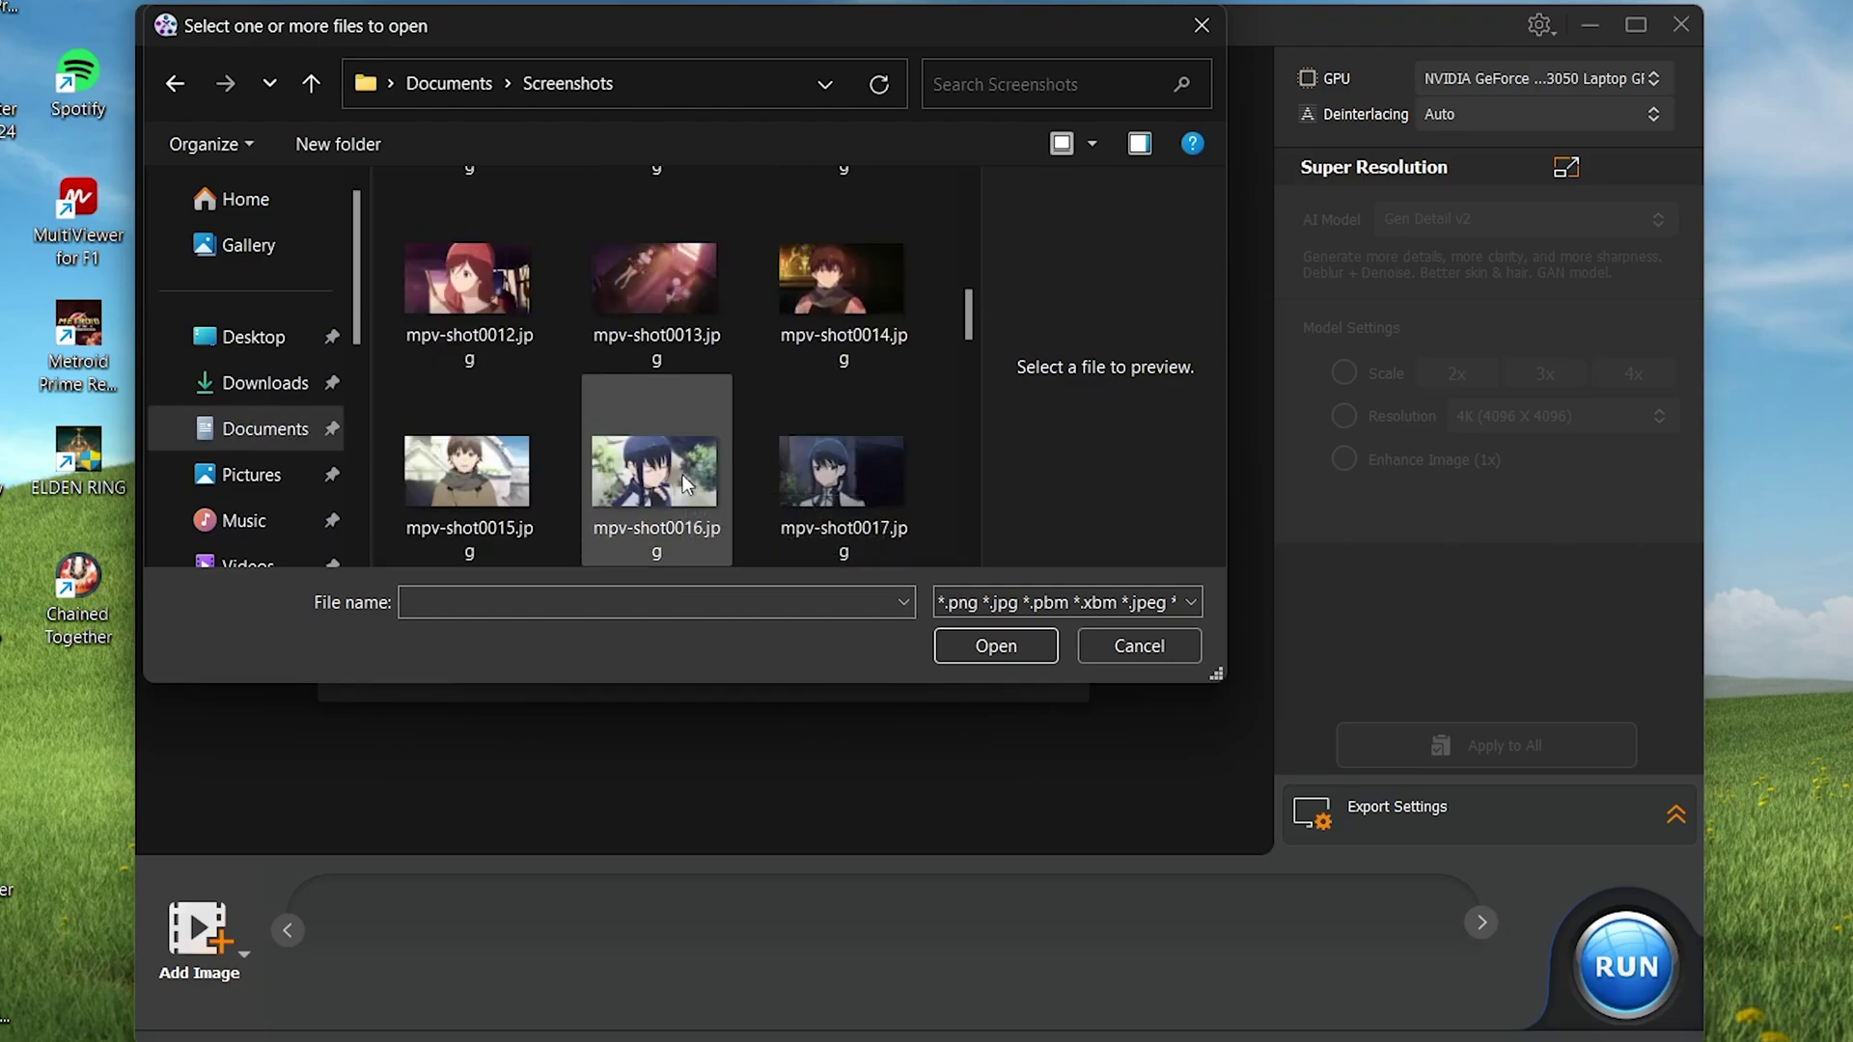
pyautogui.scroll(-1, 681, 475)
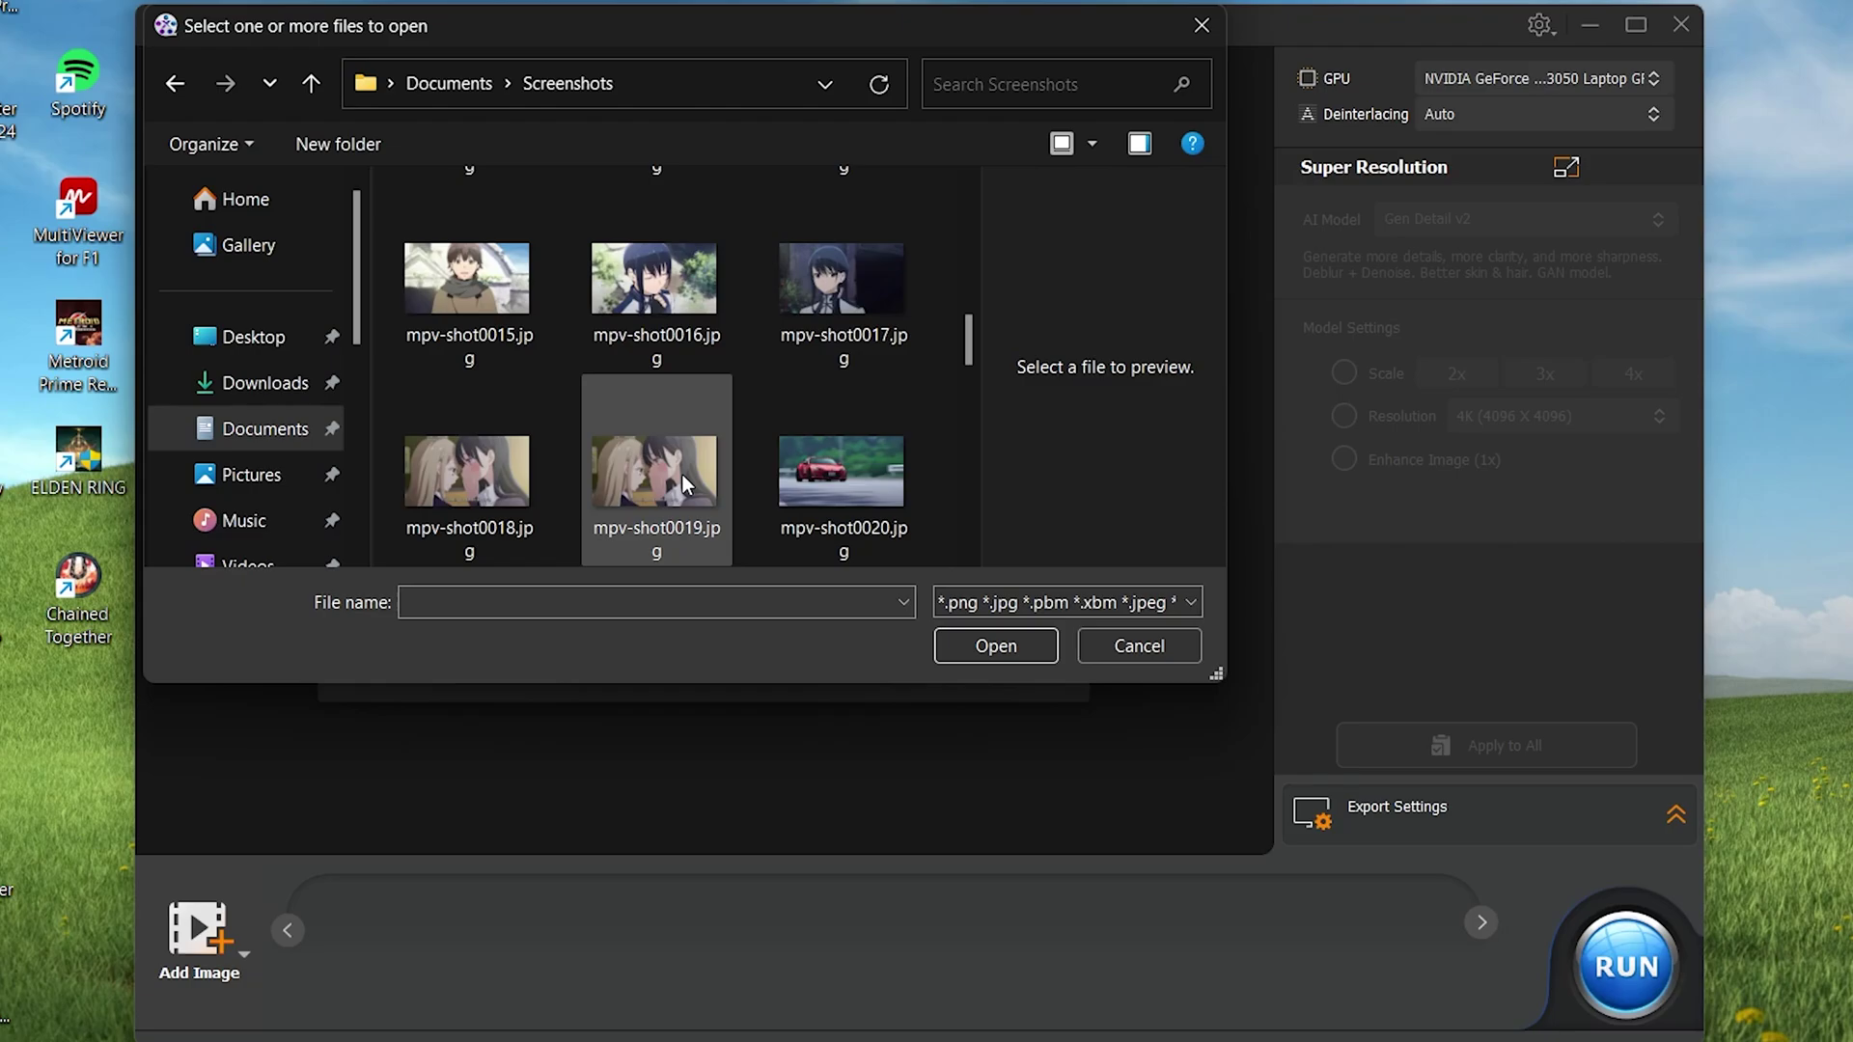
pyautogui.scroll(-5, 681, 475)
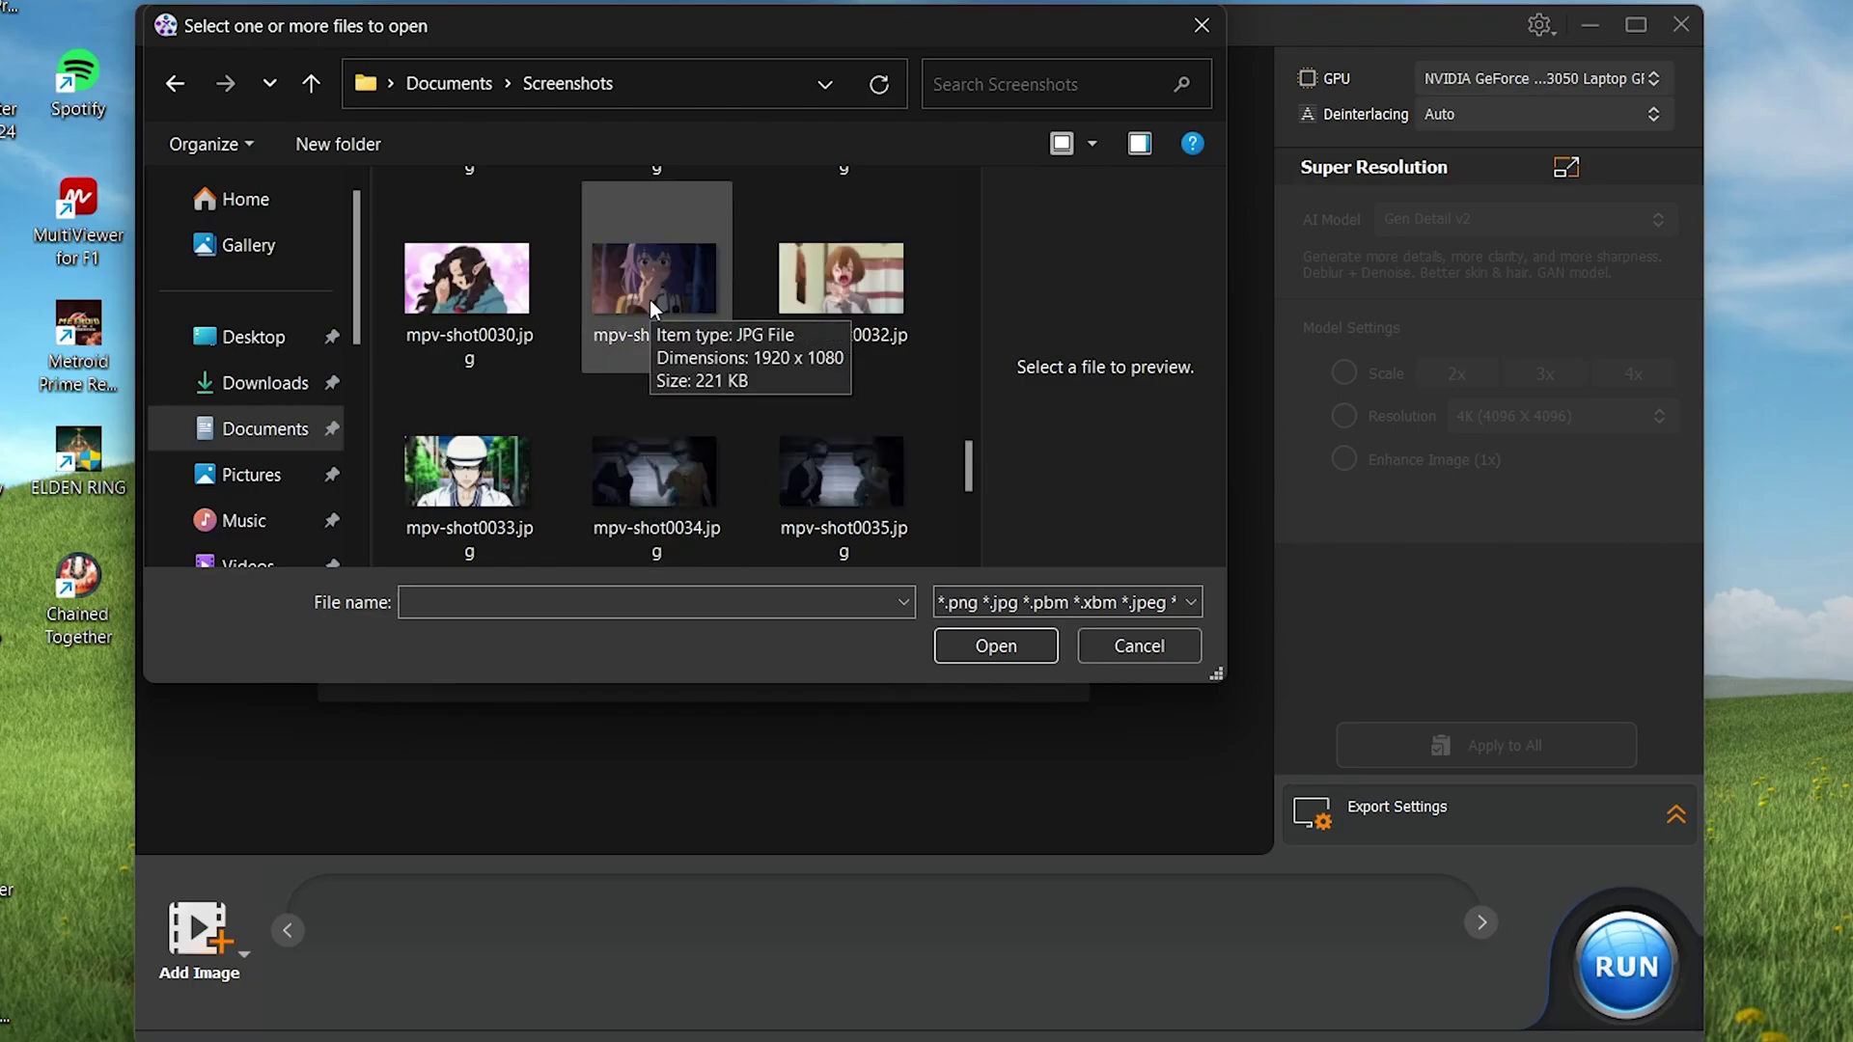
pyautogui.doubleClick(650, 302)
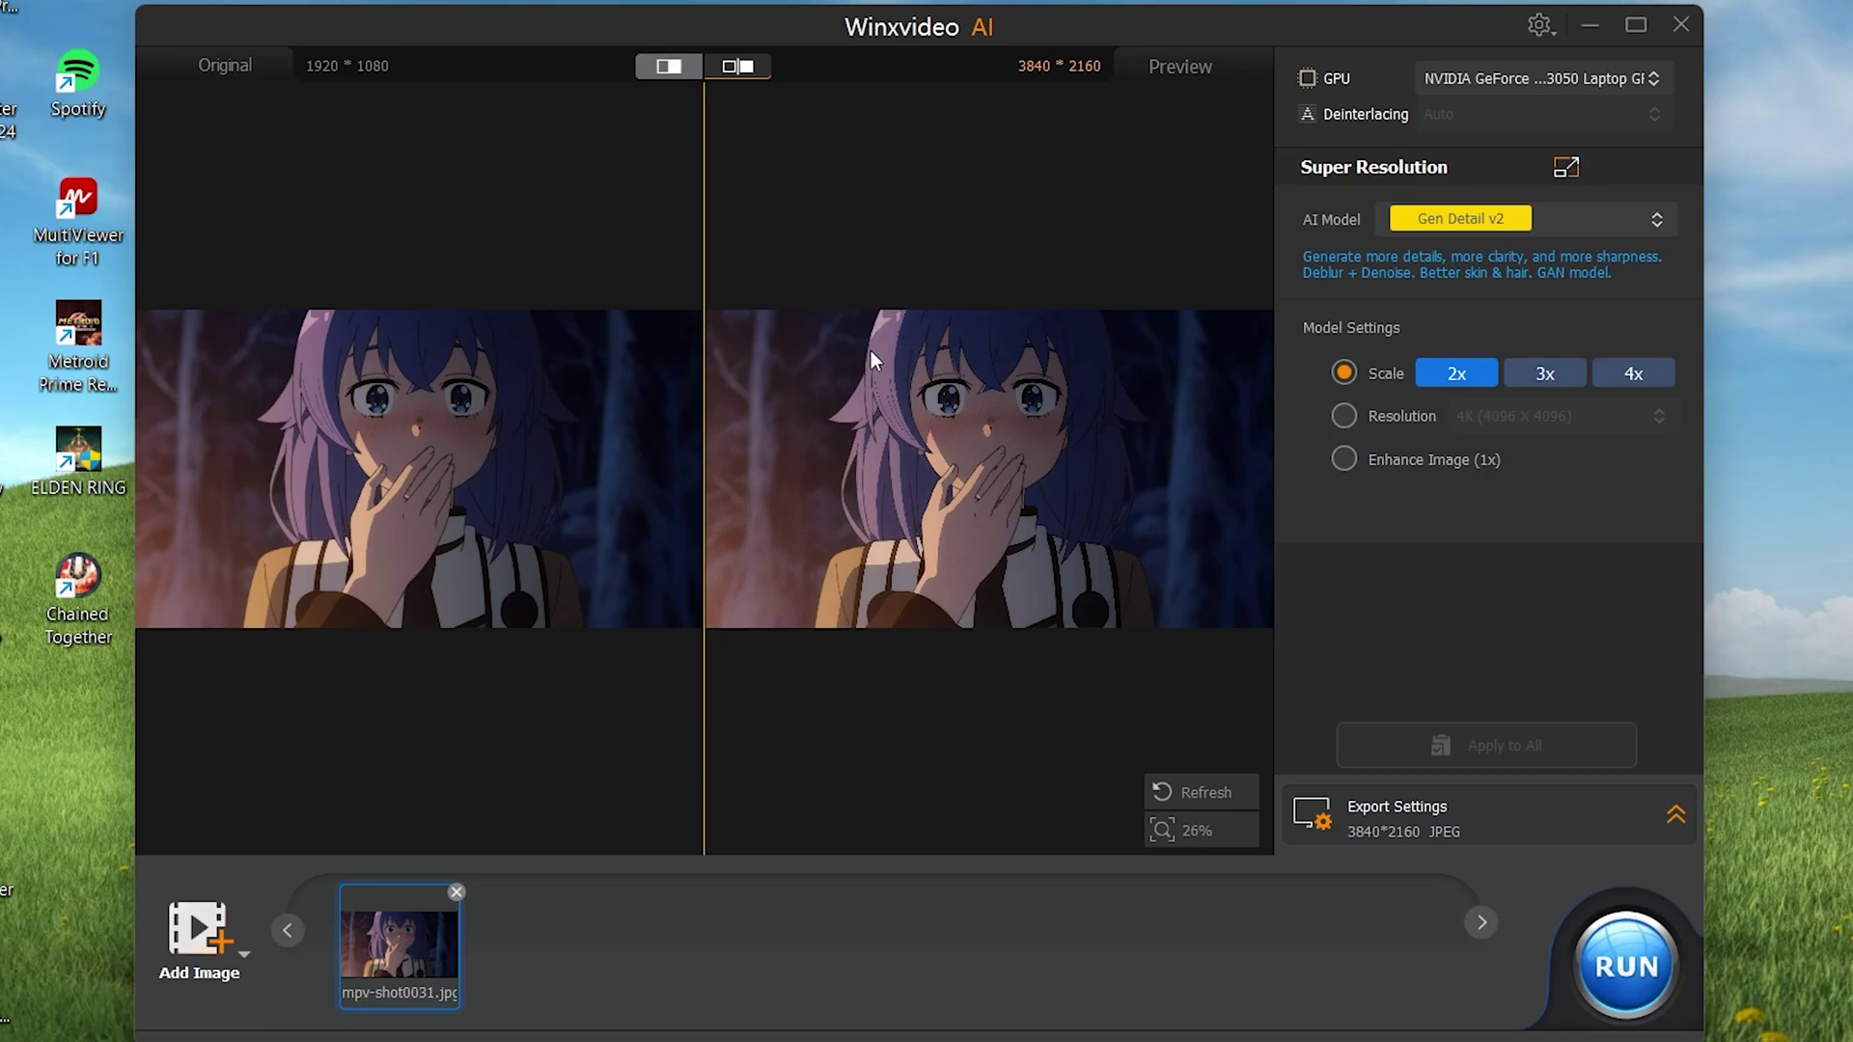
# Compare original and Gen Detail v2 upscale in one split view, zoomed to 51% on the face.
pyautogui.click(663, 66)
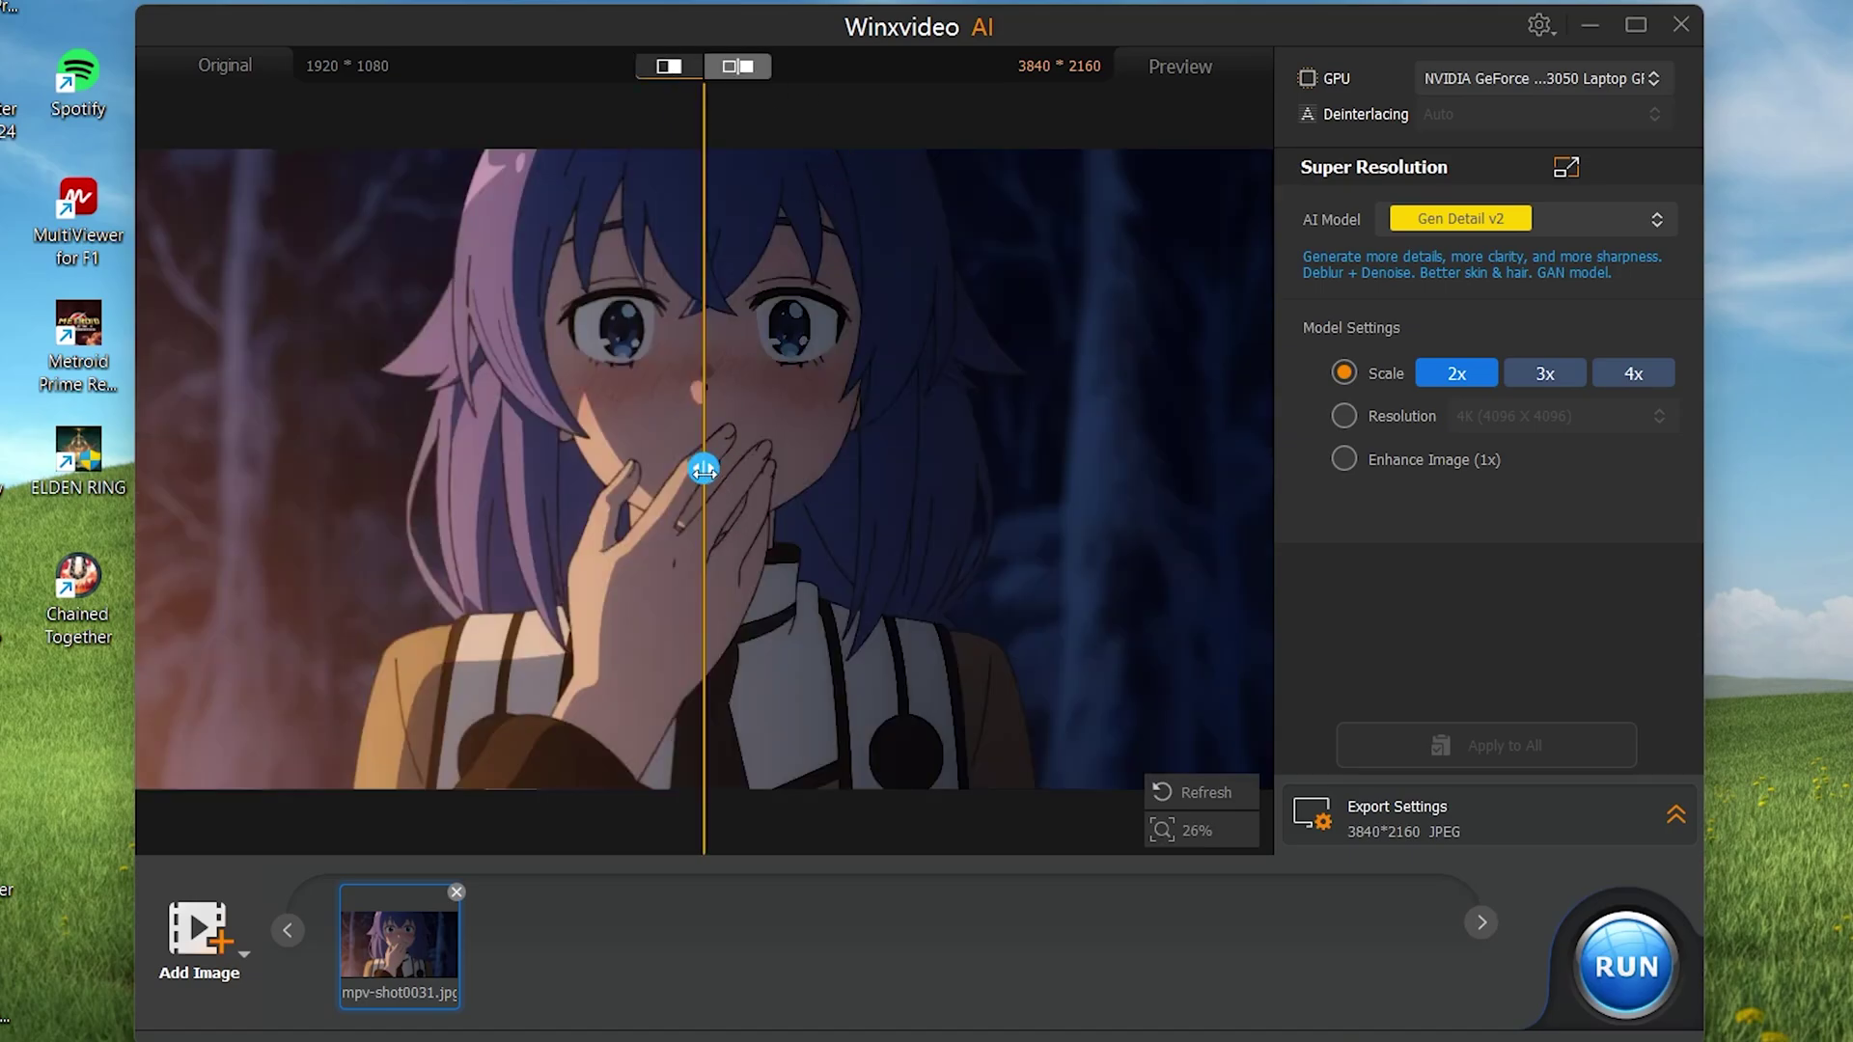
pyautogui.moveTo(704, 468); pyautogui.dragTo(658, 540)
pyautogui.moveTo(657, 469)
pyautogui.mouseDown()
pyautogui.moveTo(356, 467)
pyautogui.moveTo(888, 467)
pyautogui.moveTo(650, 479)
pyautogui.mouseUp()
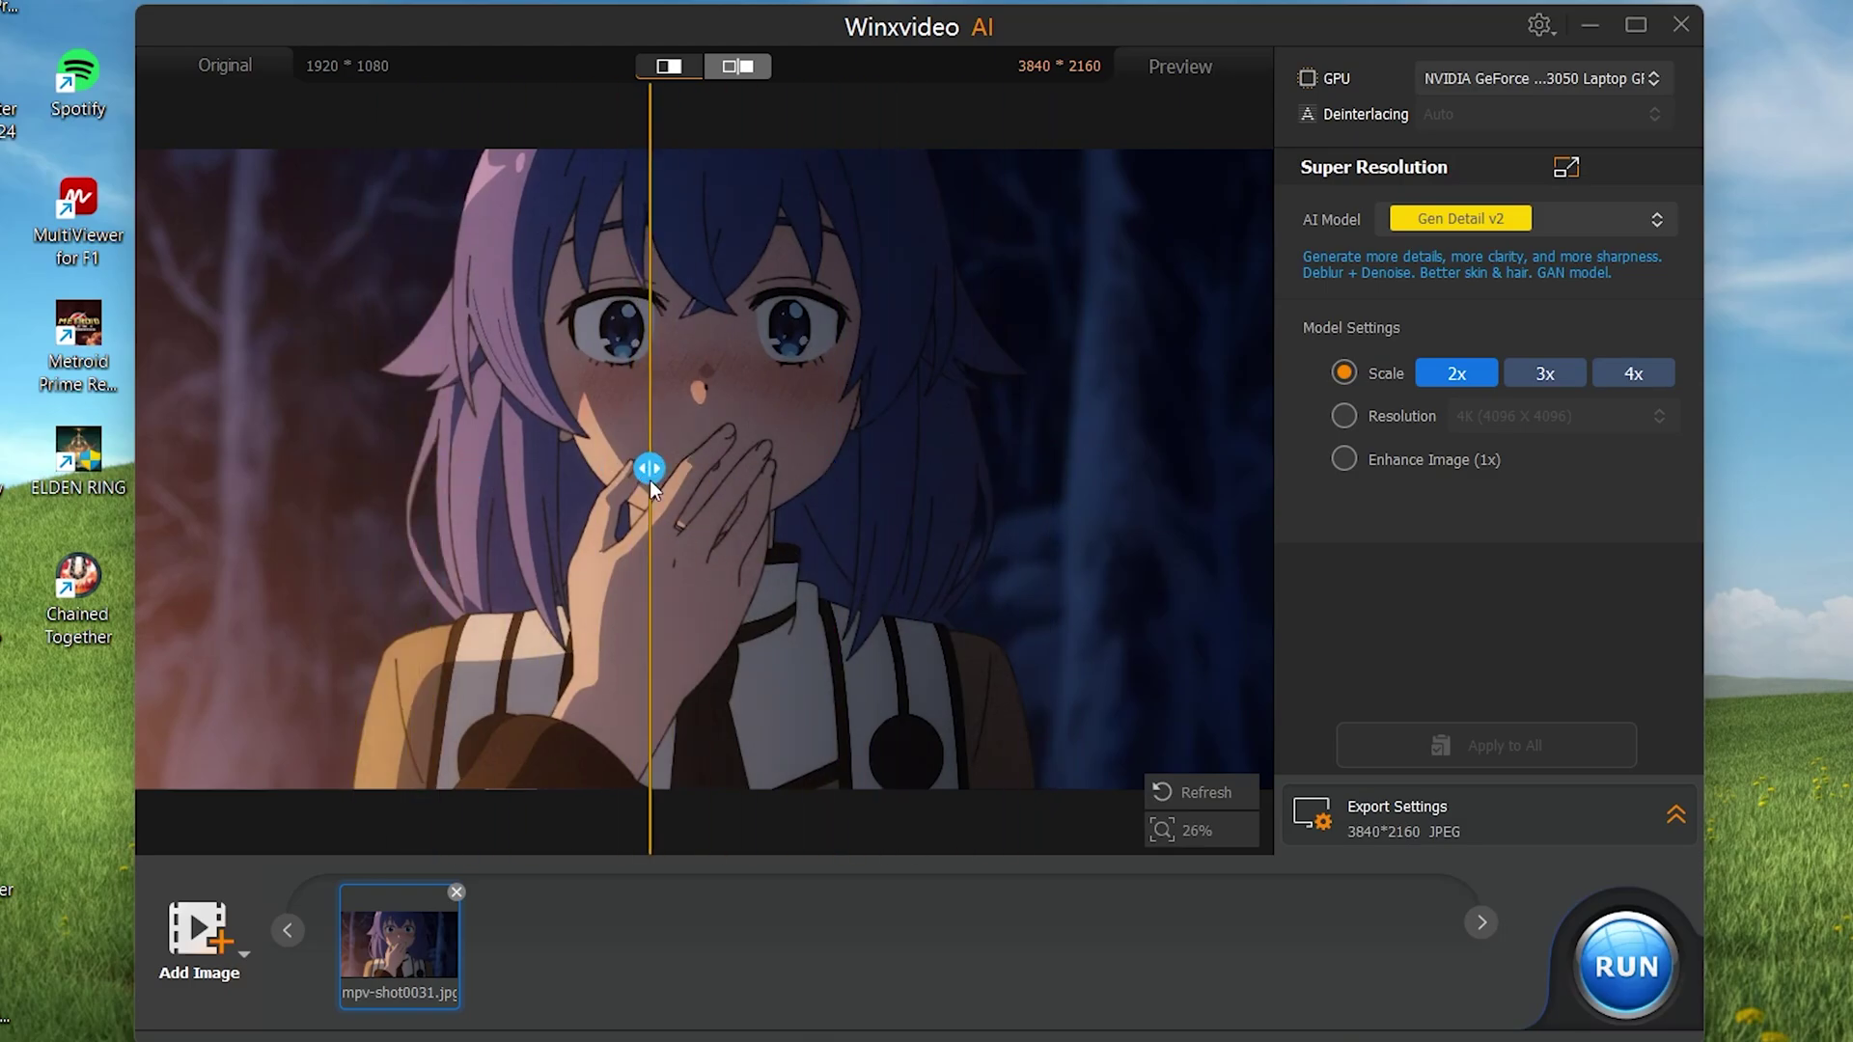
pyautogui.click(1179, 841)
pyautogui.moveTo(1065, 907); pyautogui.dragTo(1089, 907)
pyautogui.moveTo(649, 468); pyautogui.dragTo(600, 535)
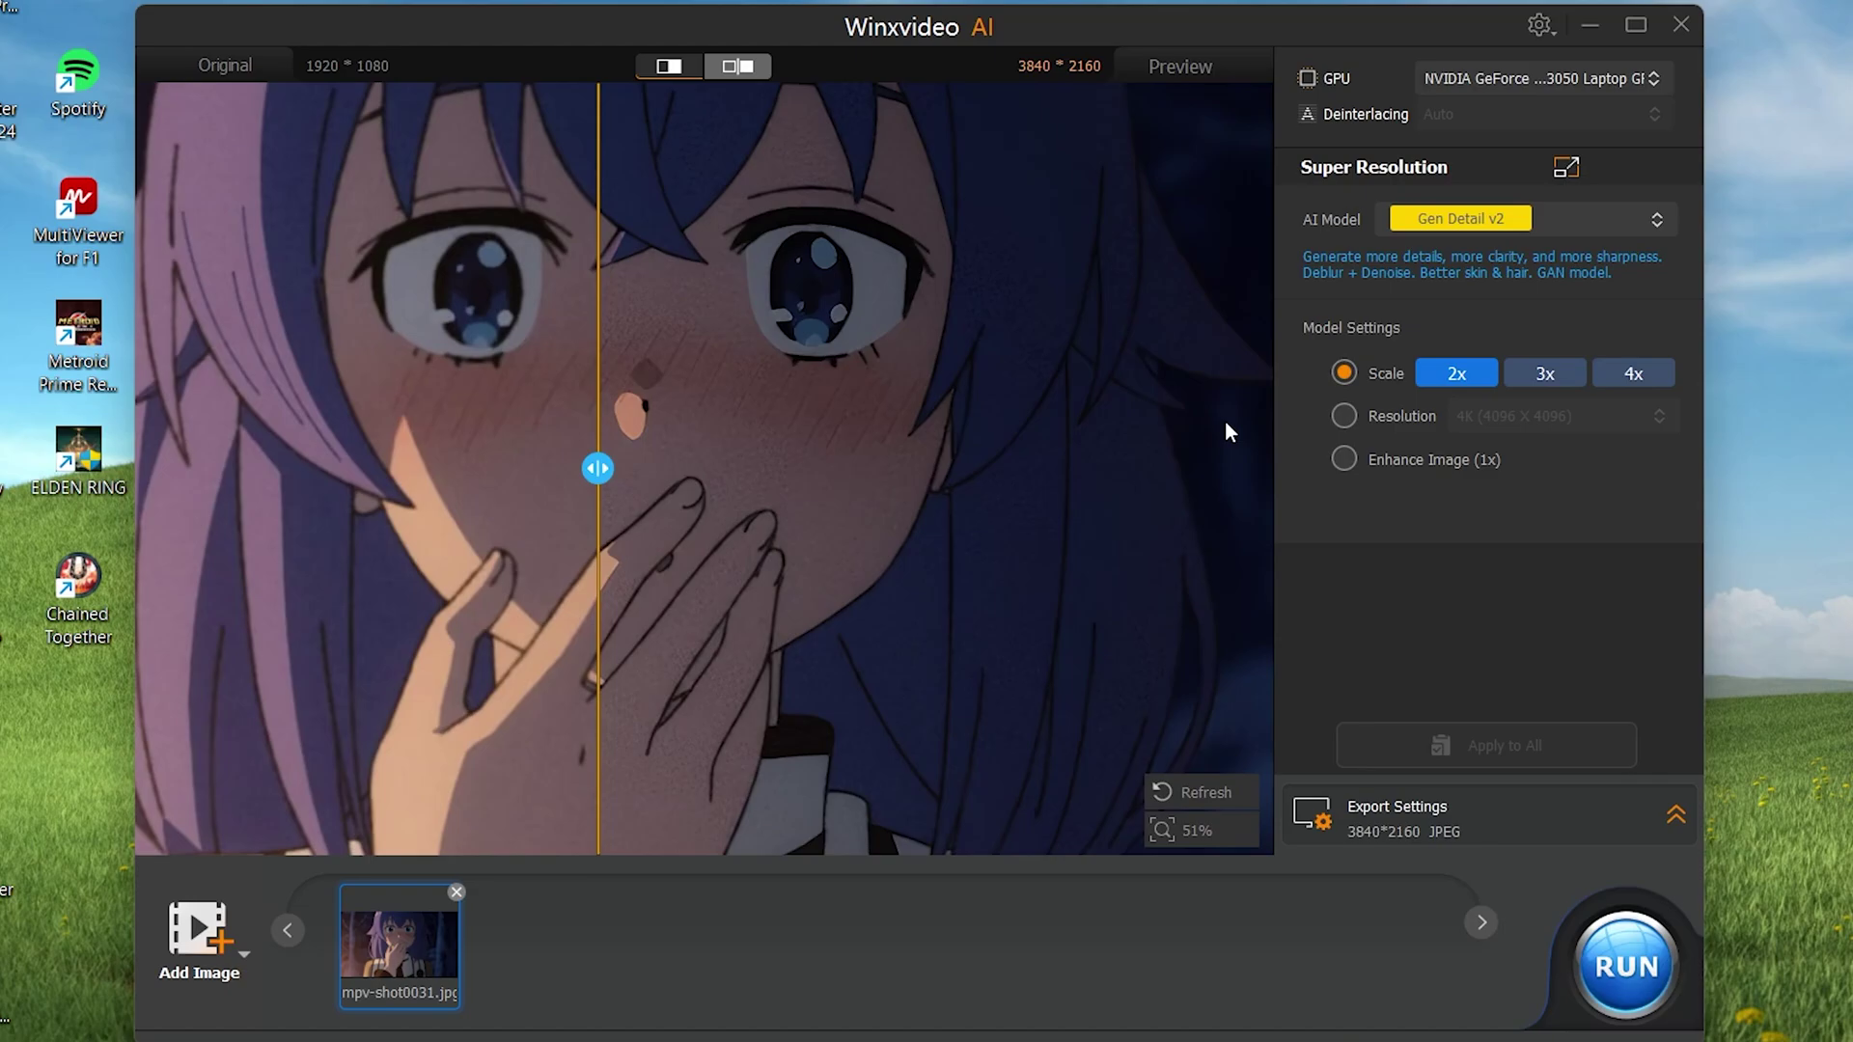
# Switch the AI model from Gen Detail v2 to Real Smooth v2 and zoom the preview out.
pyautogui.click(1608, 232)
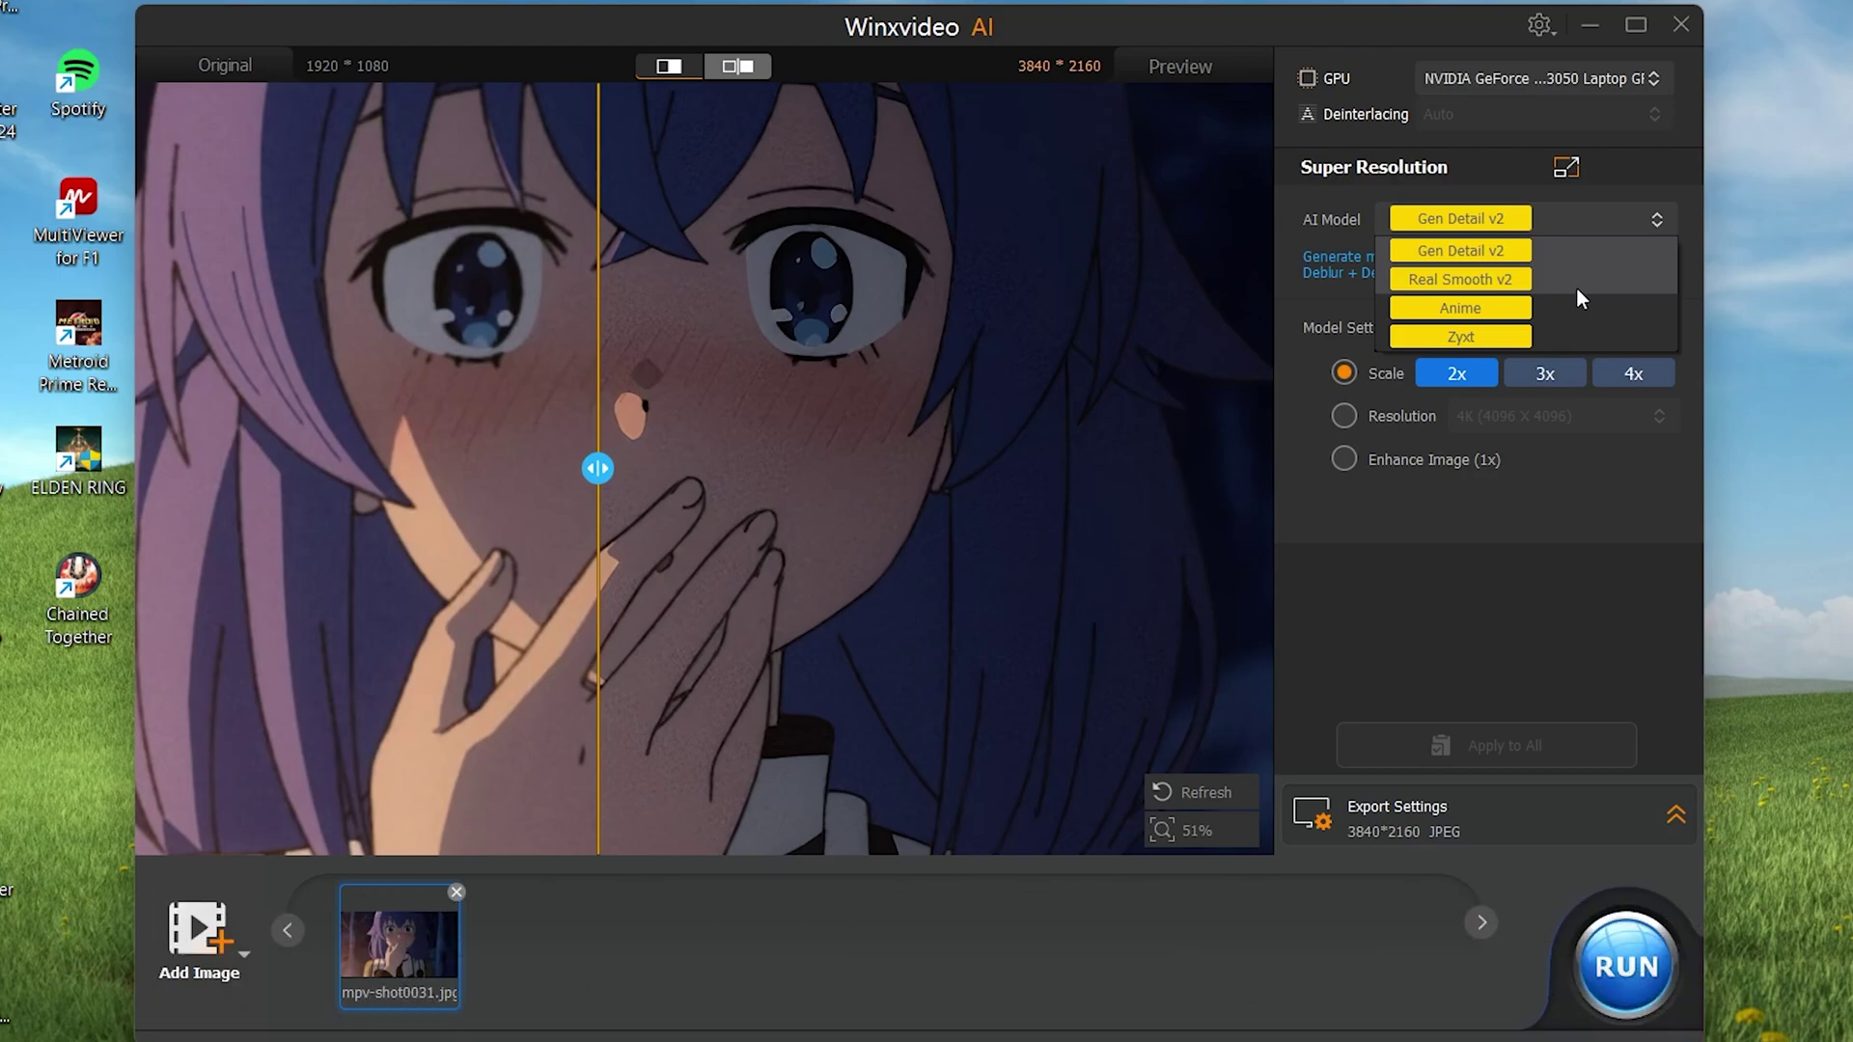
pyautogui.click(1575, 288)
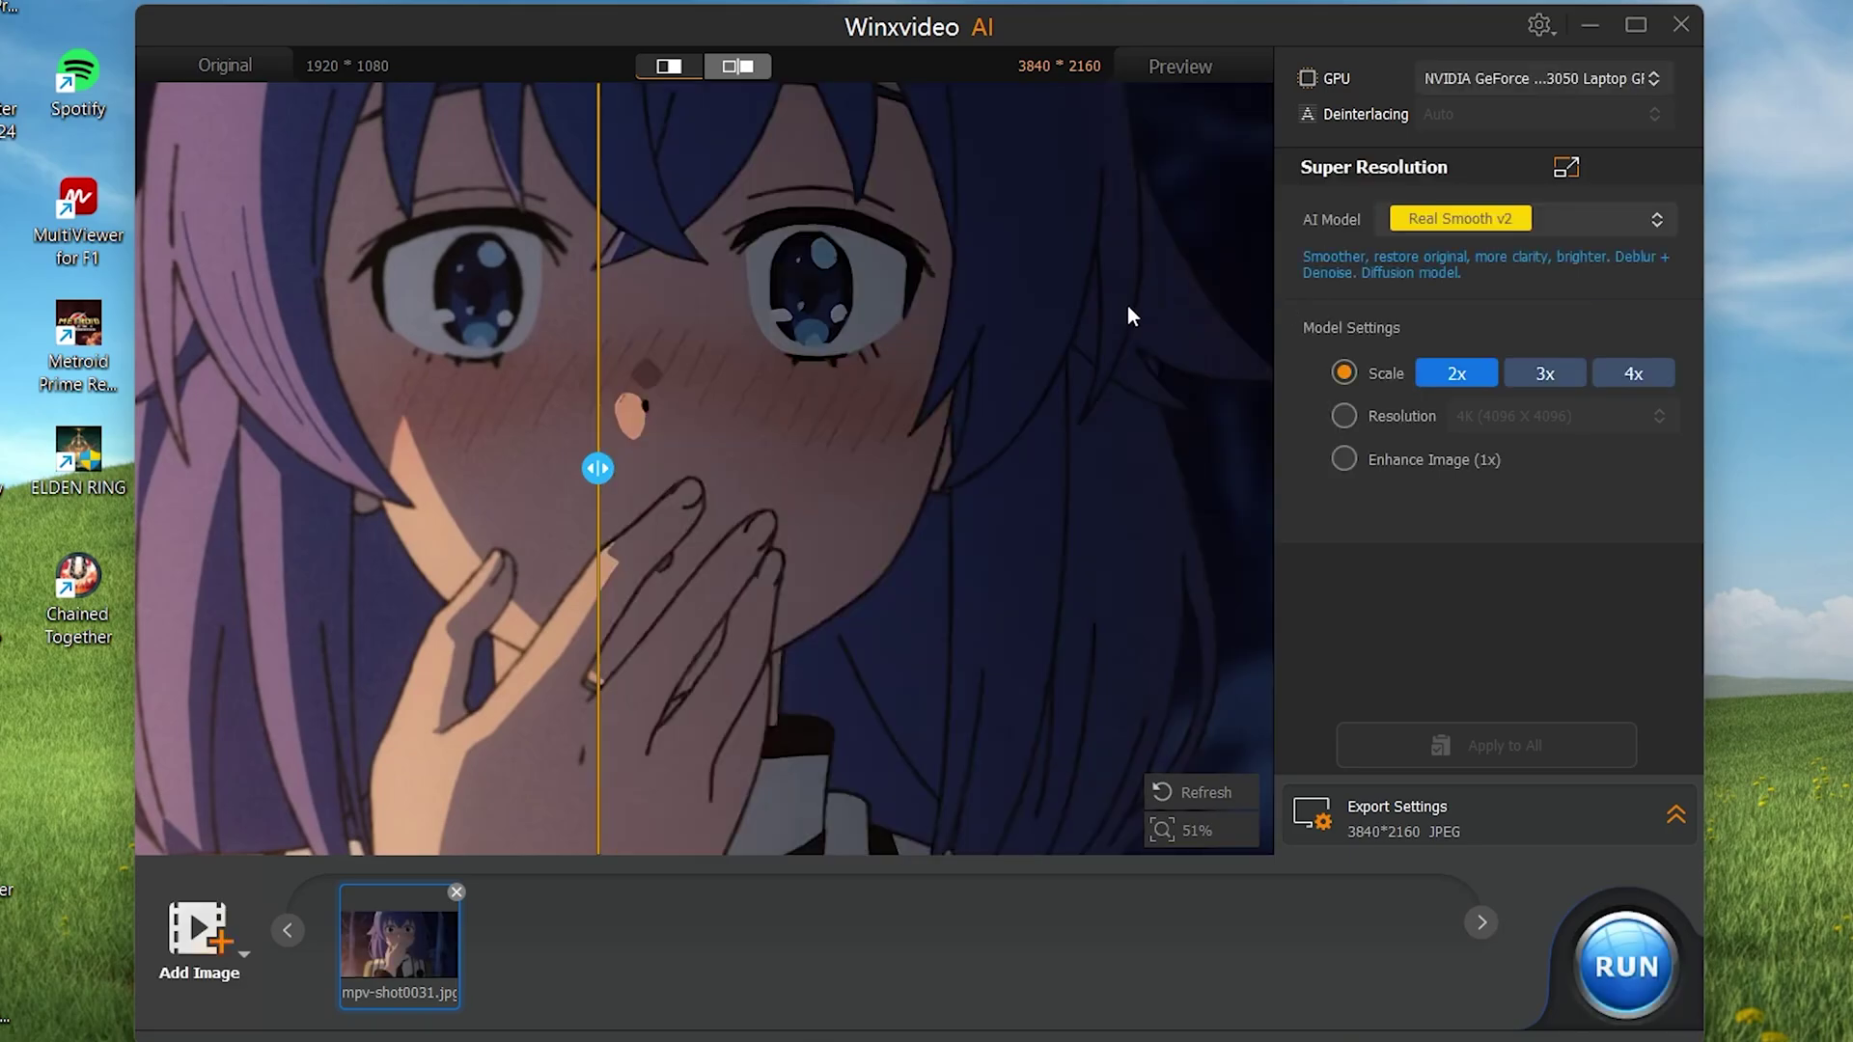
pyautogui.scroll(-2, 837, 356)
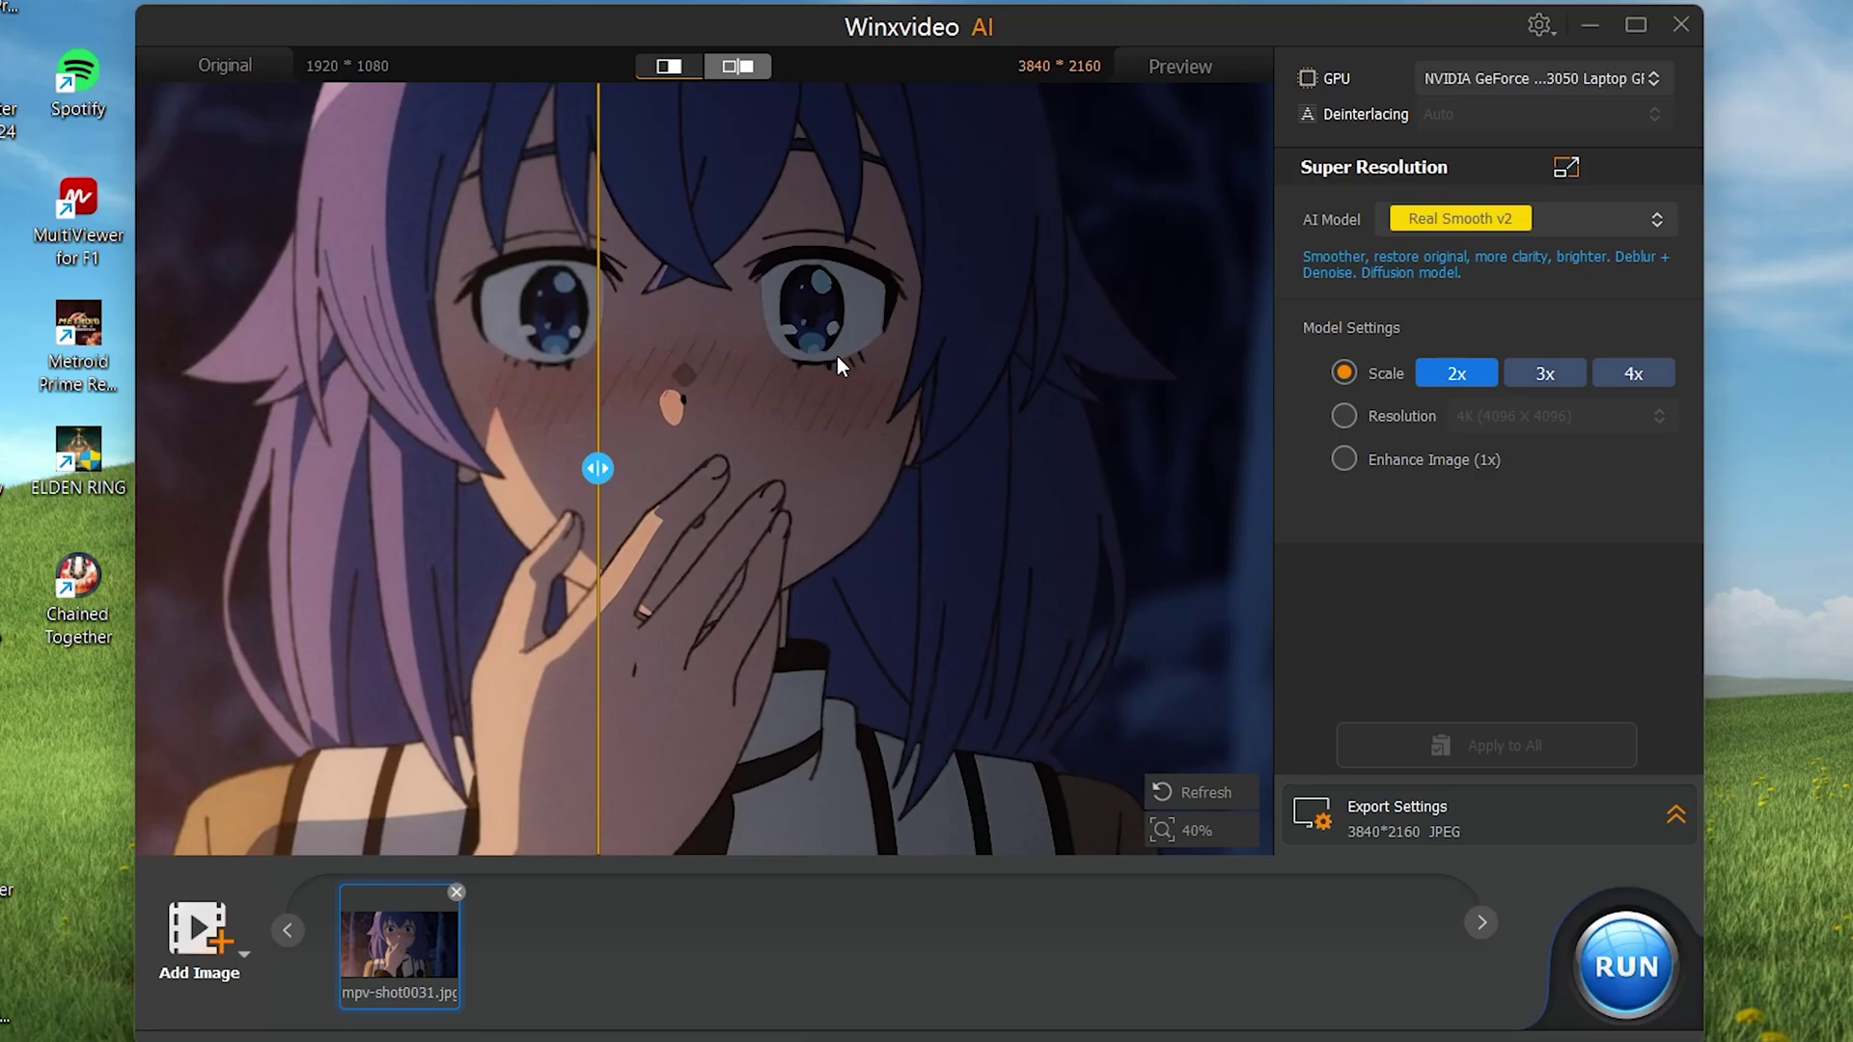
pyautogui.scroll(-1, 836, 365)
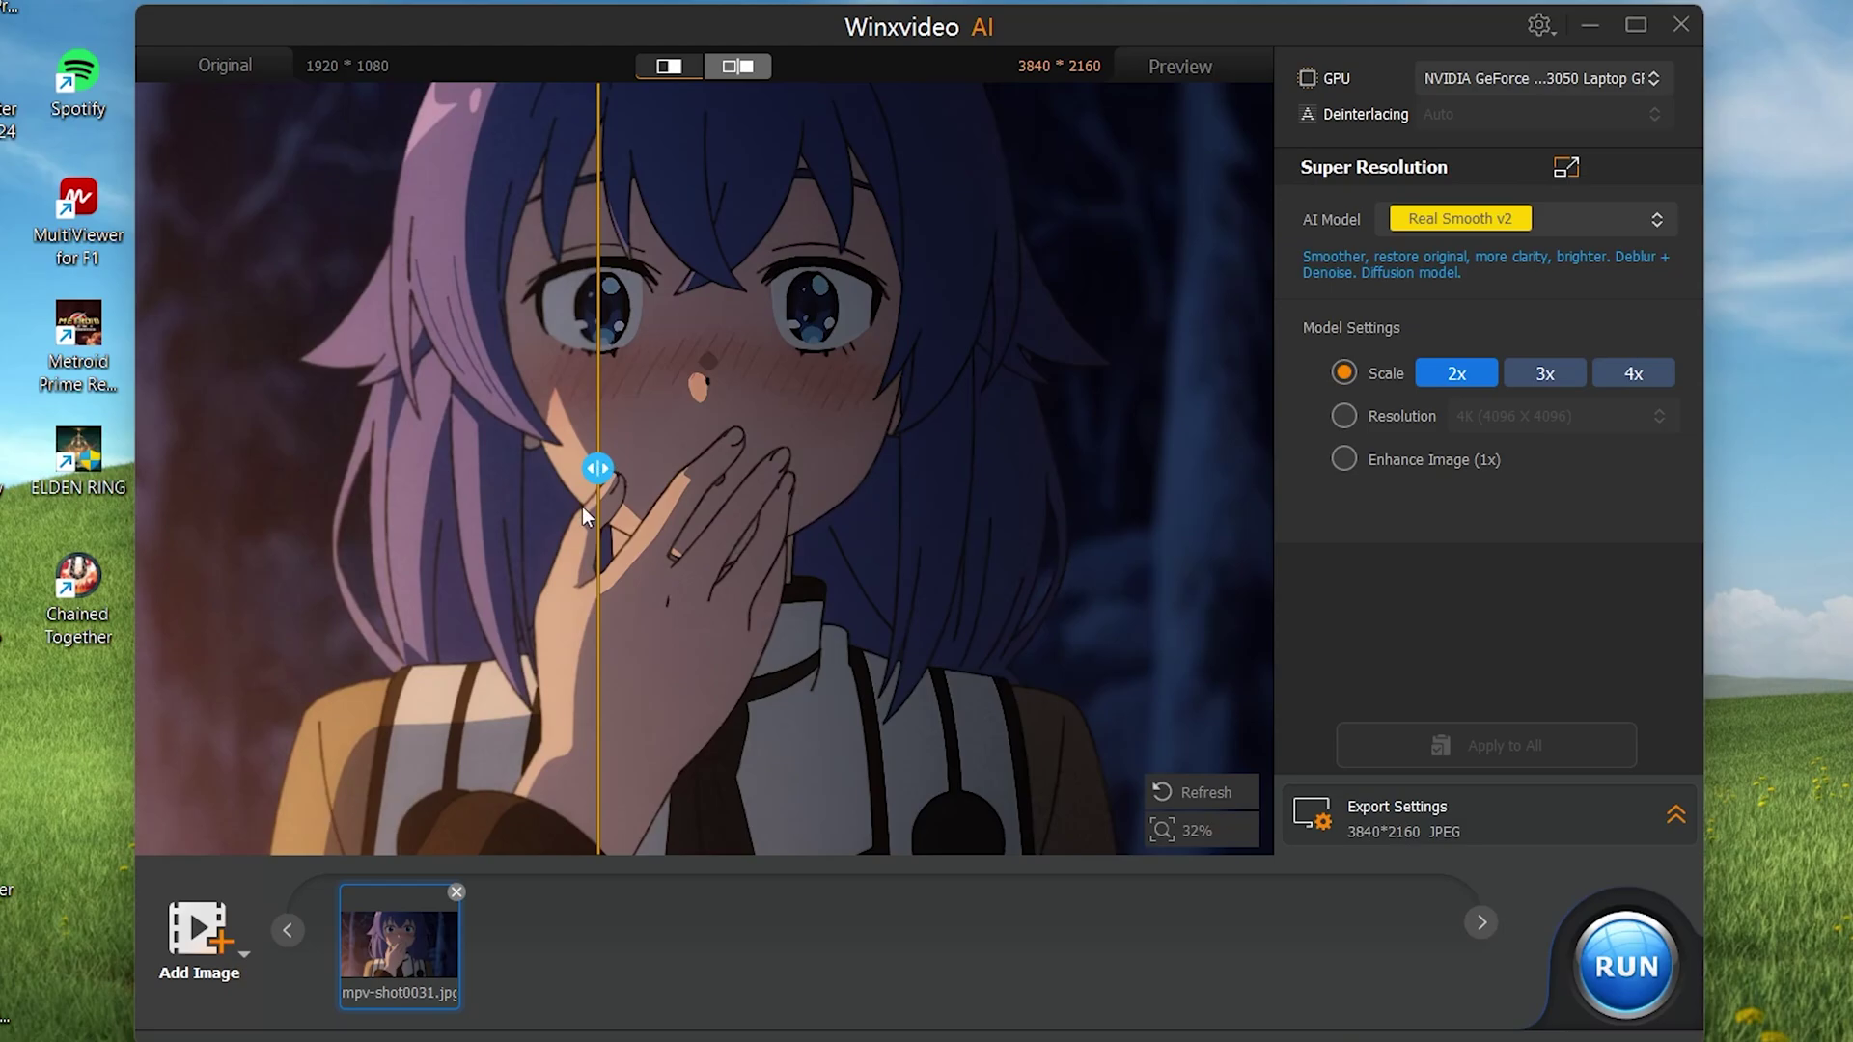
pyautogui.moveTo(608, 461)
pyautogui.mouseDown()
pyautogui.moveTo(795, 476)
pyautogui.moveTo(636, 463)
pyautogui.mouseUp()
pyautogui.scroll(2, 708, 438)
pyautogui.scroll(2, 708, 447)
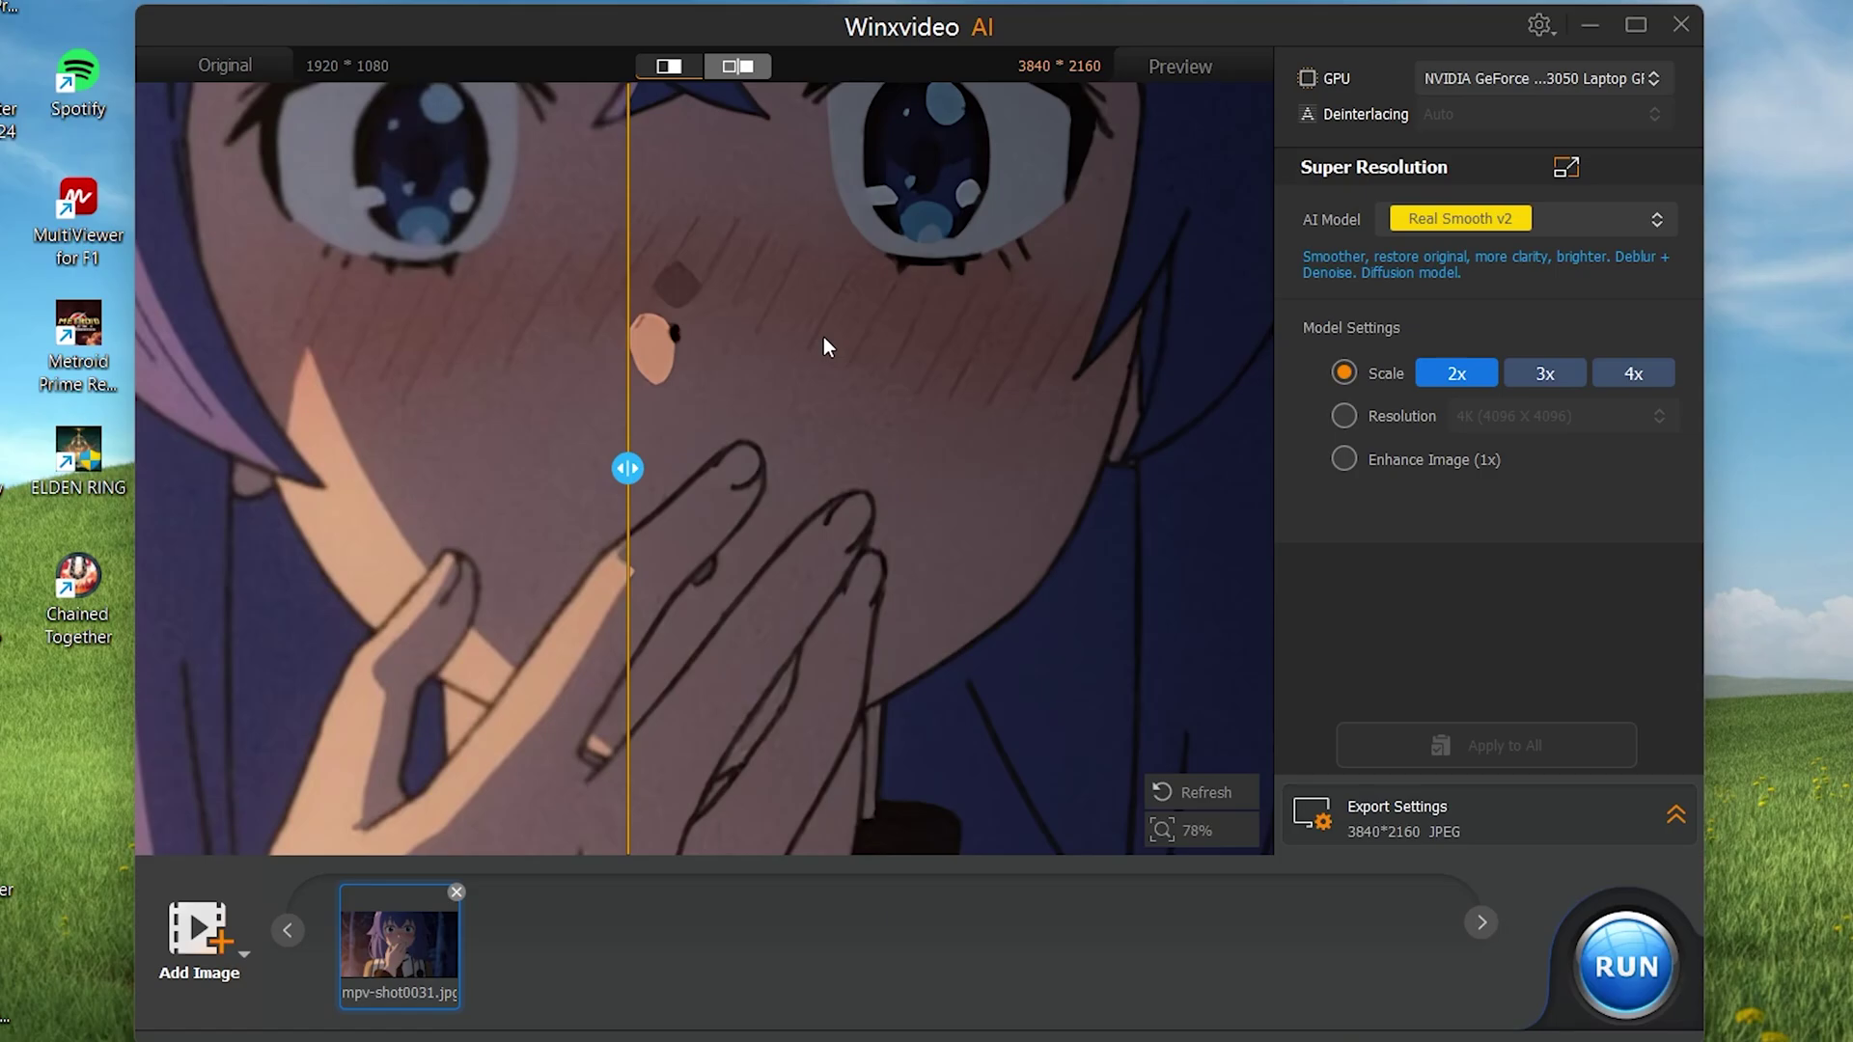
pyautogui.scroll(-3, 826, 353)
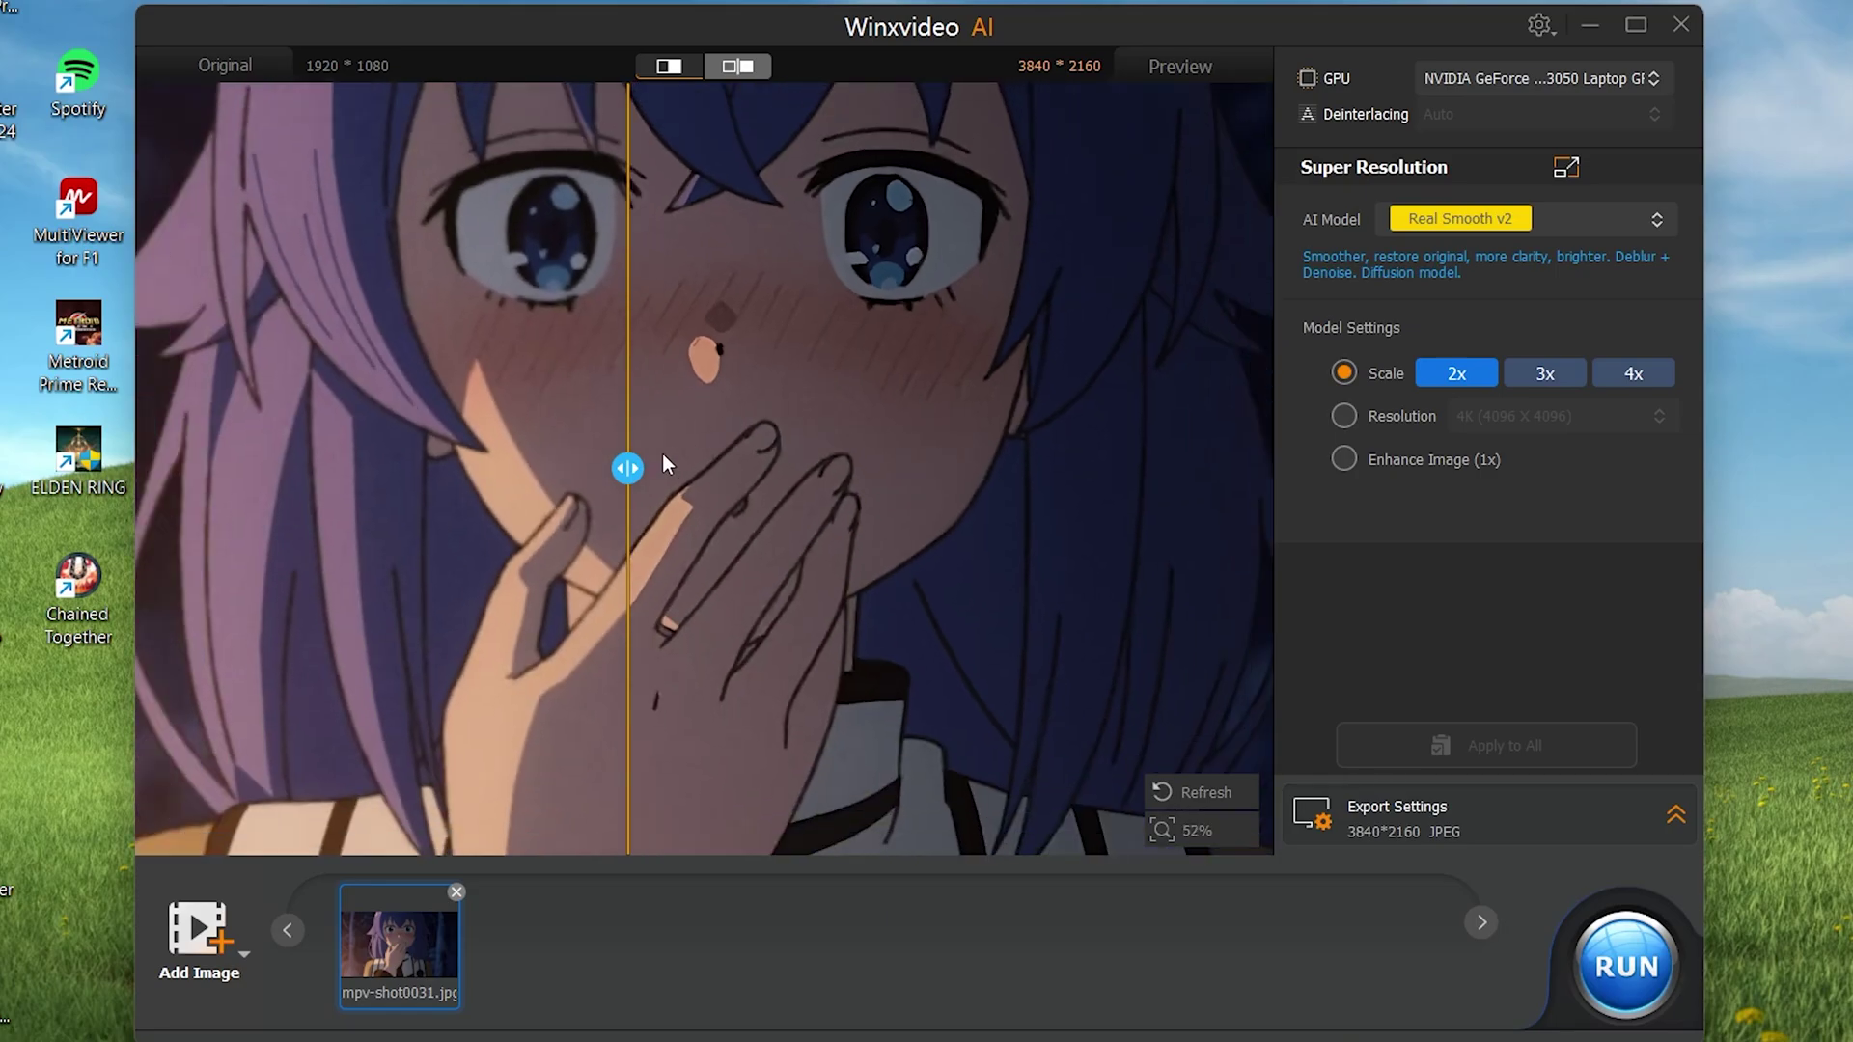
pyautogui.moveTo(636, 466); pyautogui.dragTo(687, 468)
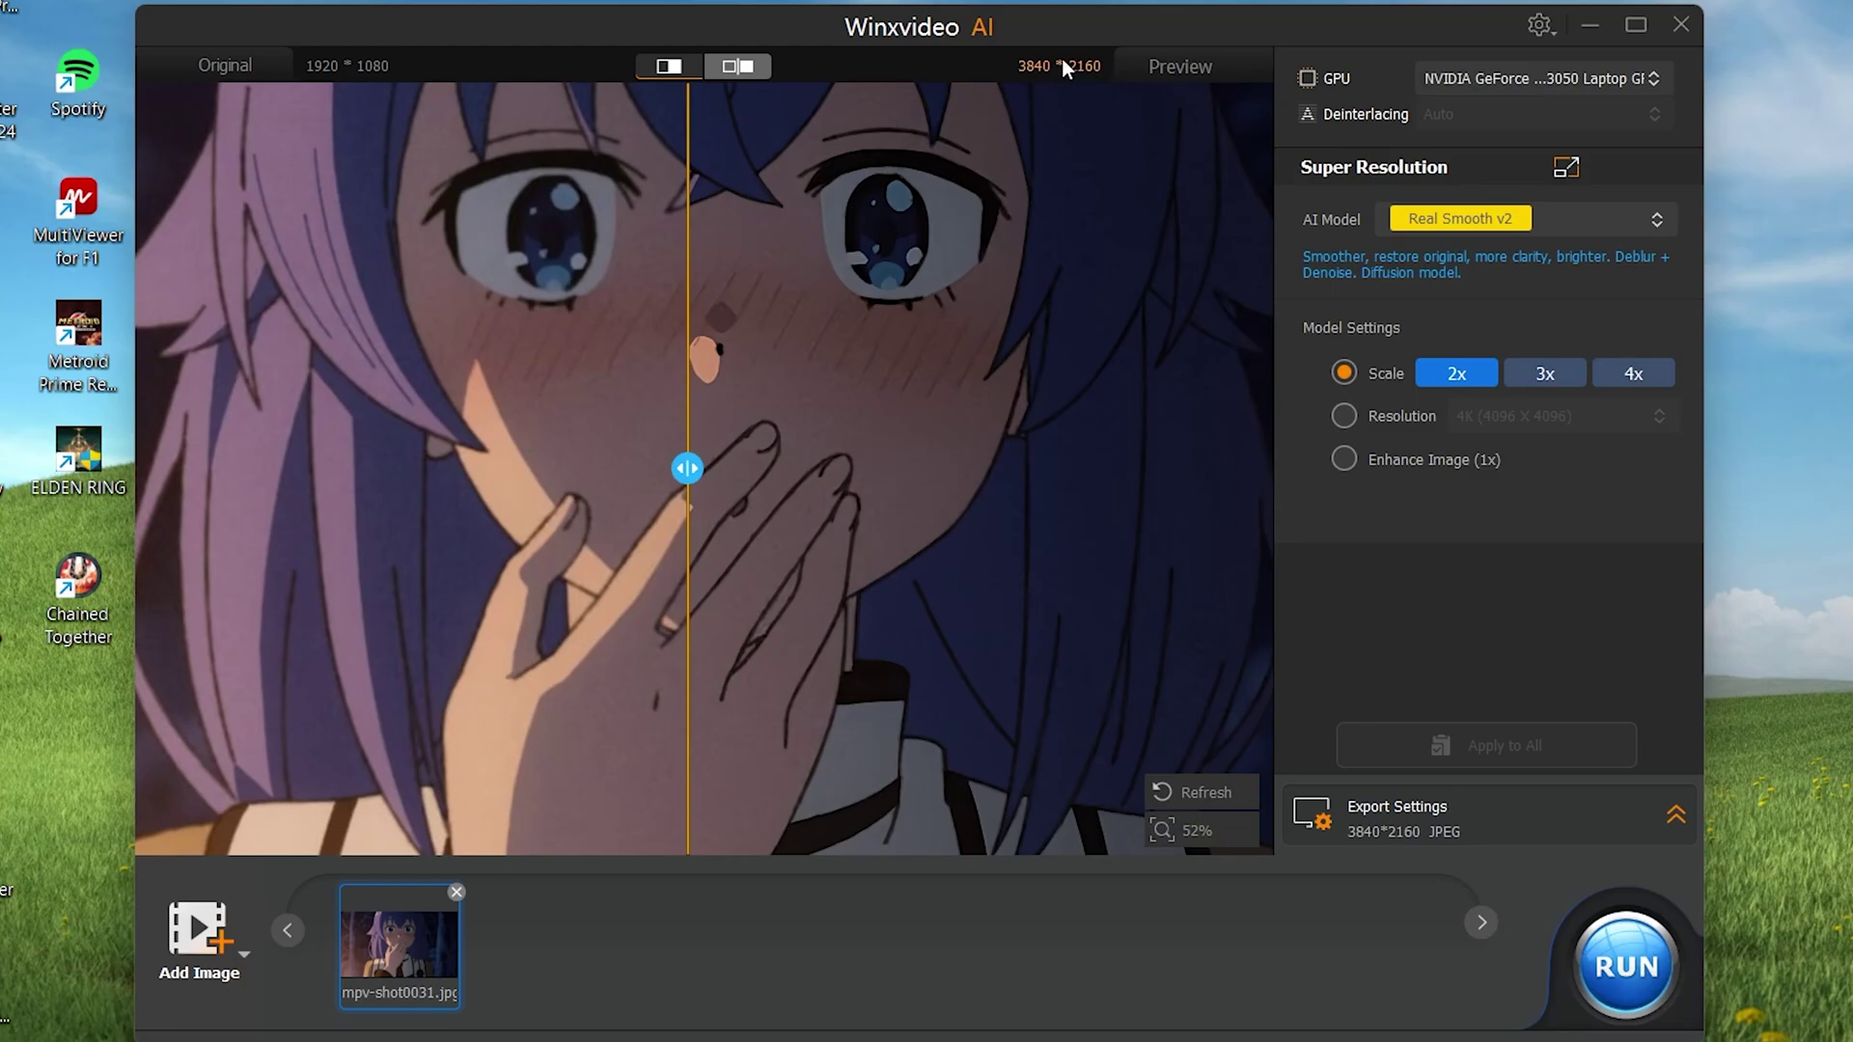
# Upscale to the 4K (4096 X 4096) resolution option instead of 4x scale, for 4096*2304 output.
pyautogui.click(1625, 376)
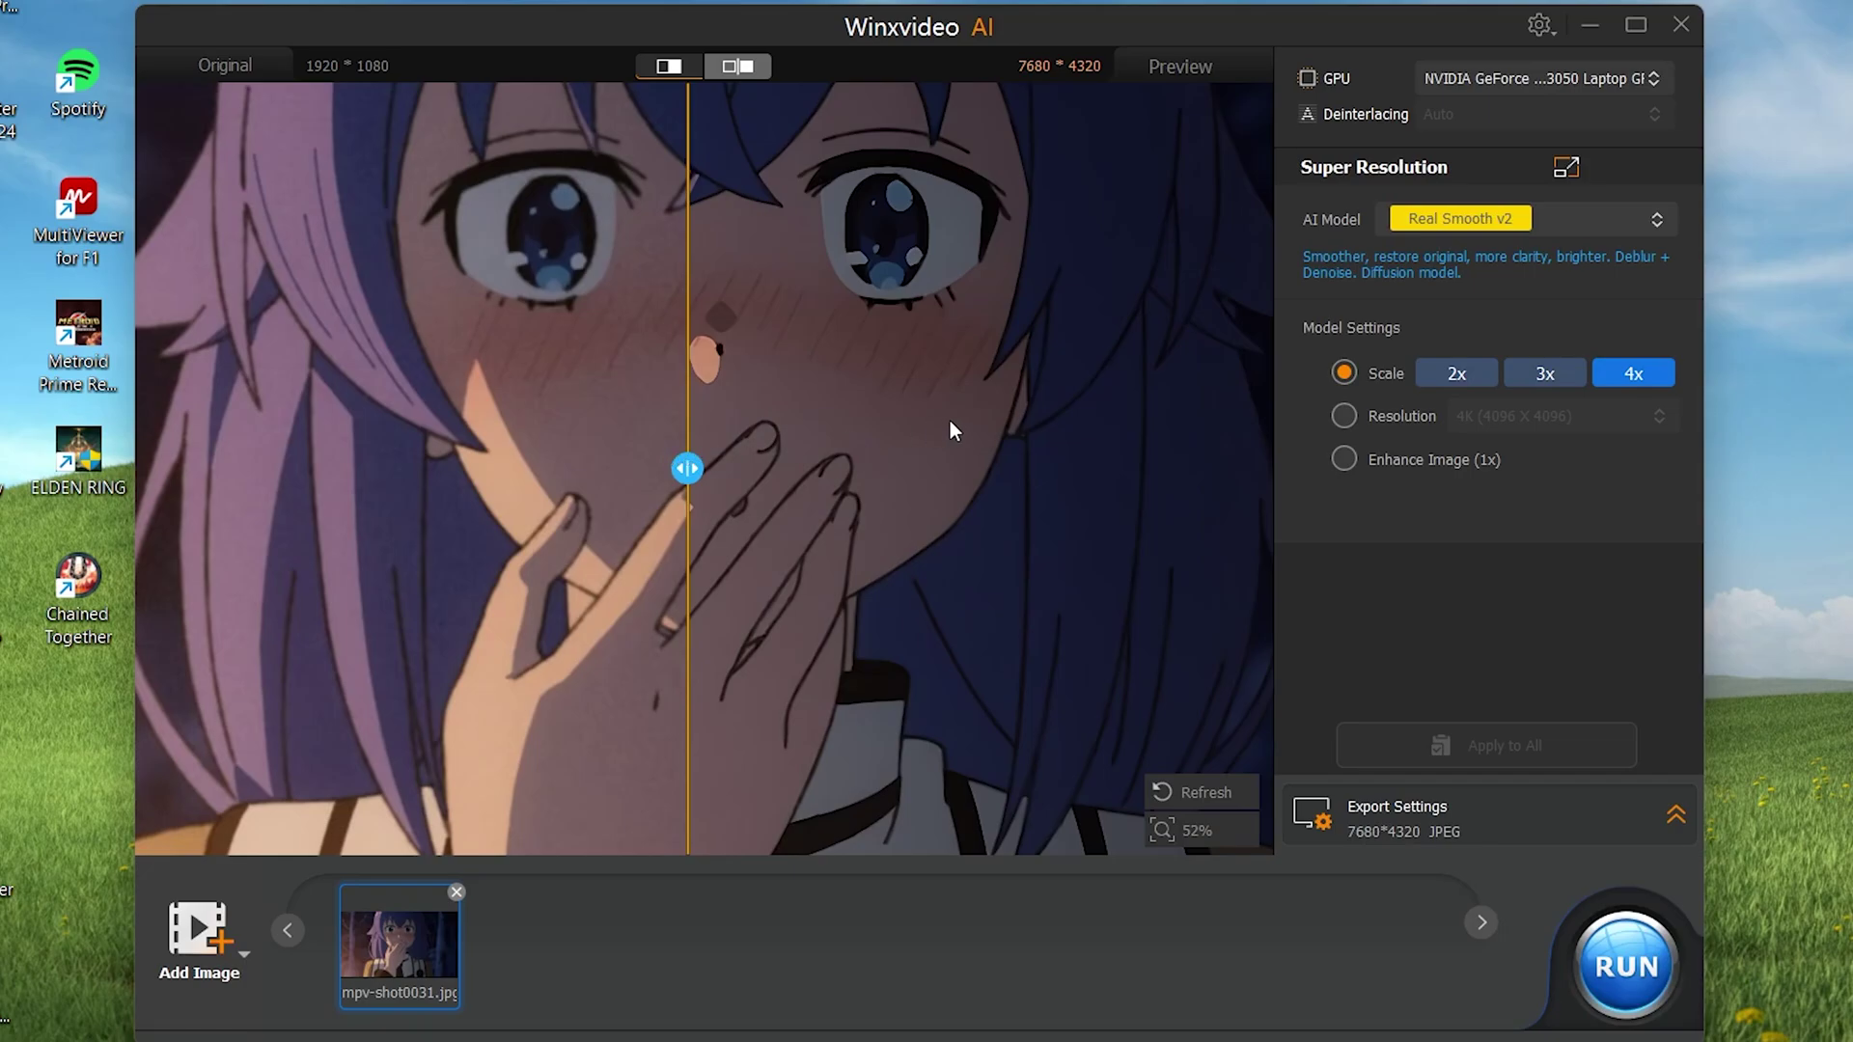
pyautogui.scroll(-5, 950, 420)
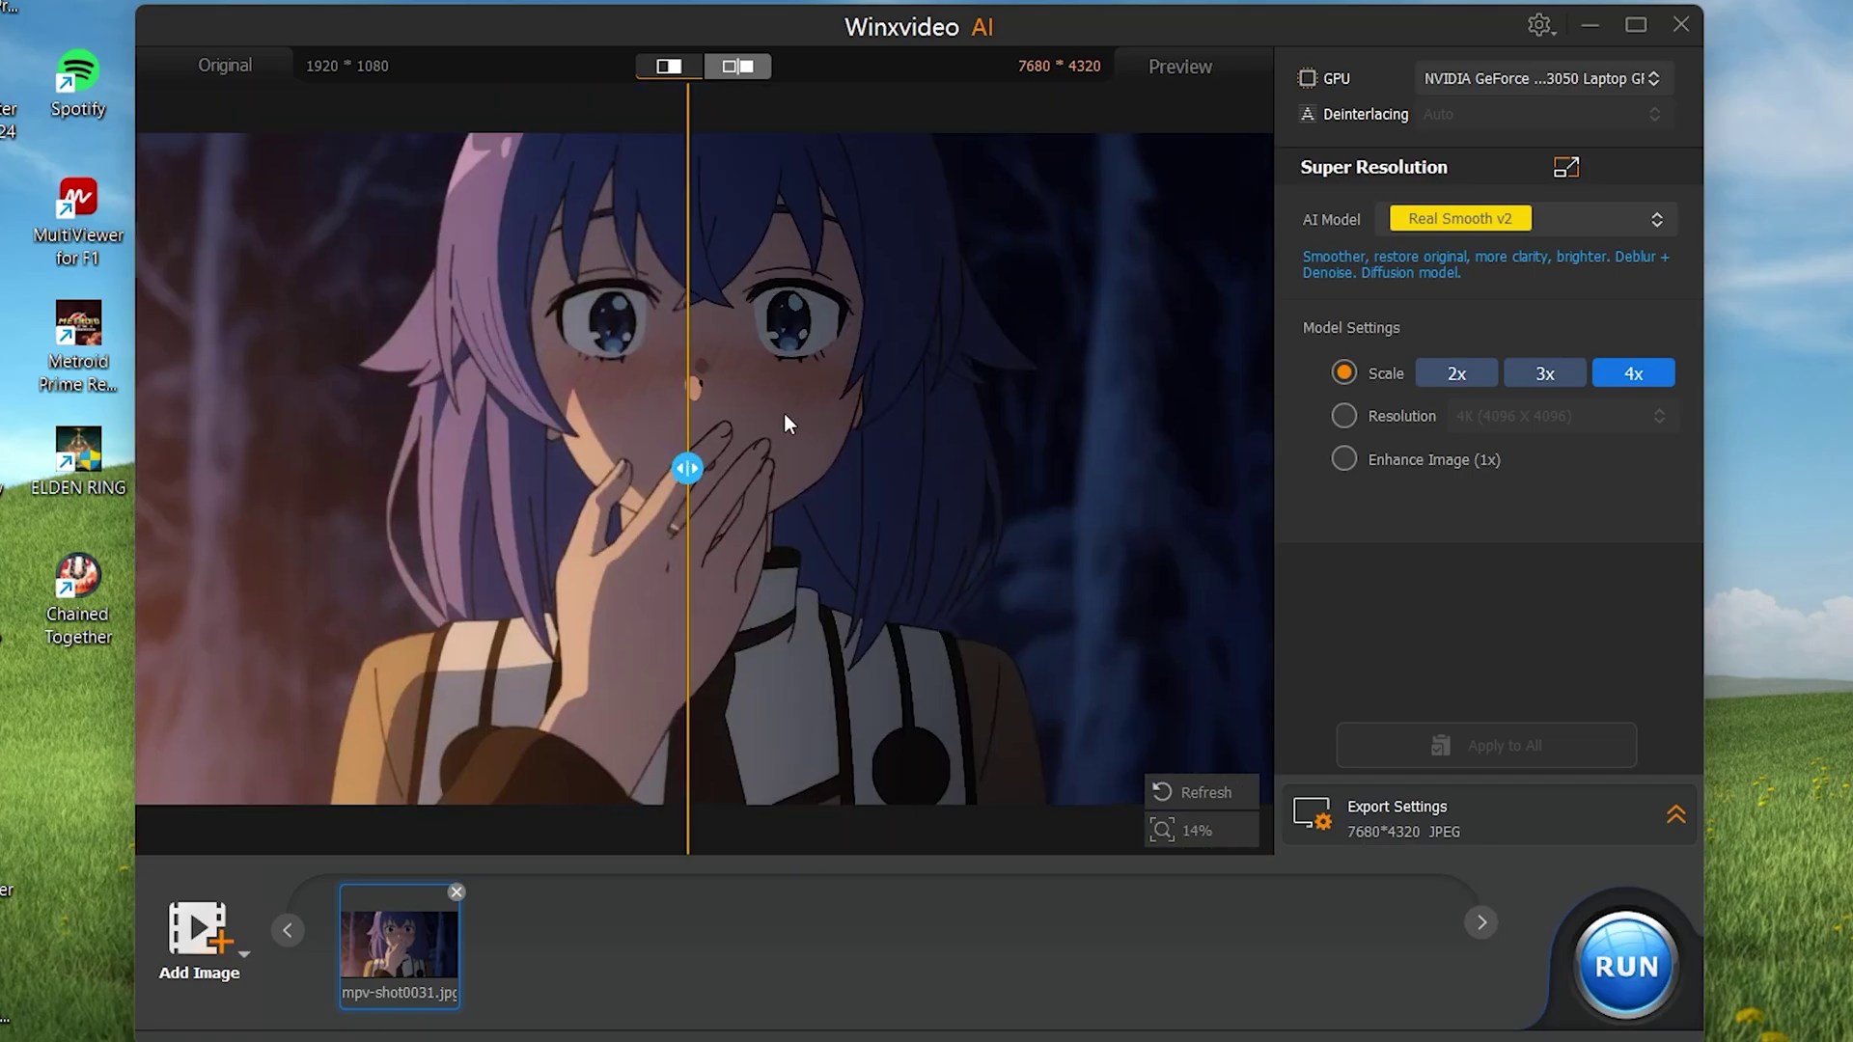
pyautogui.click(1345, 421)
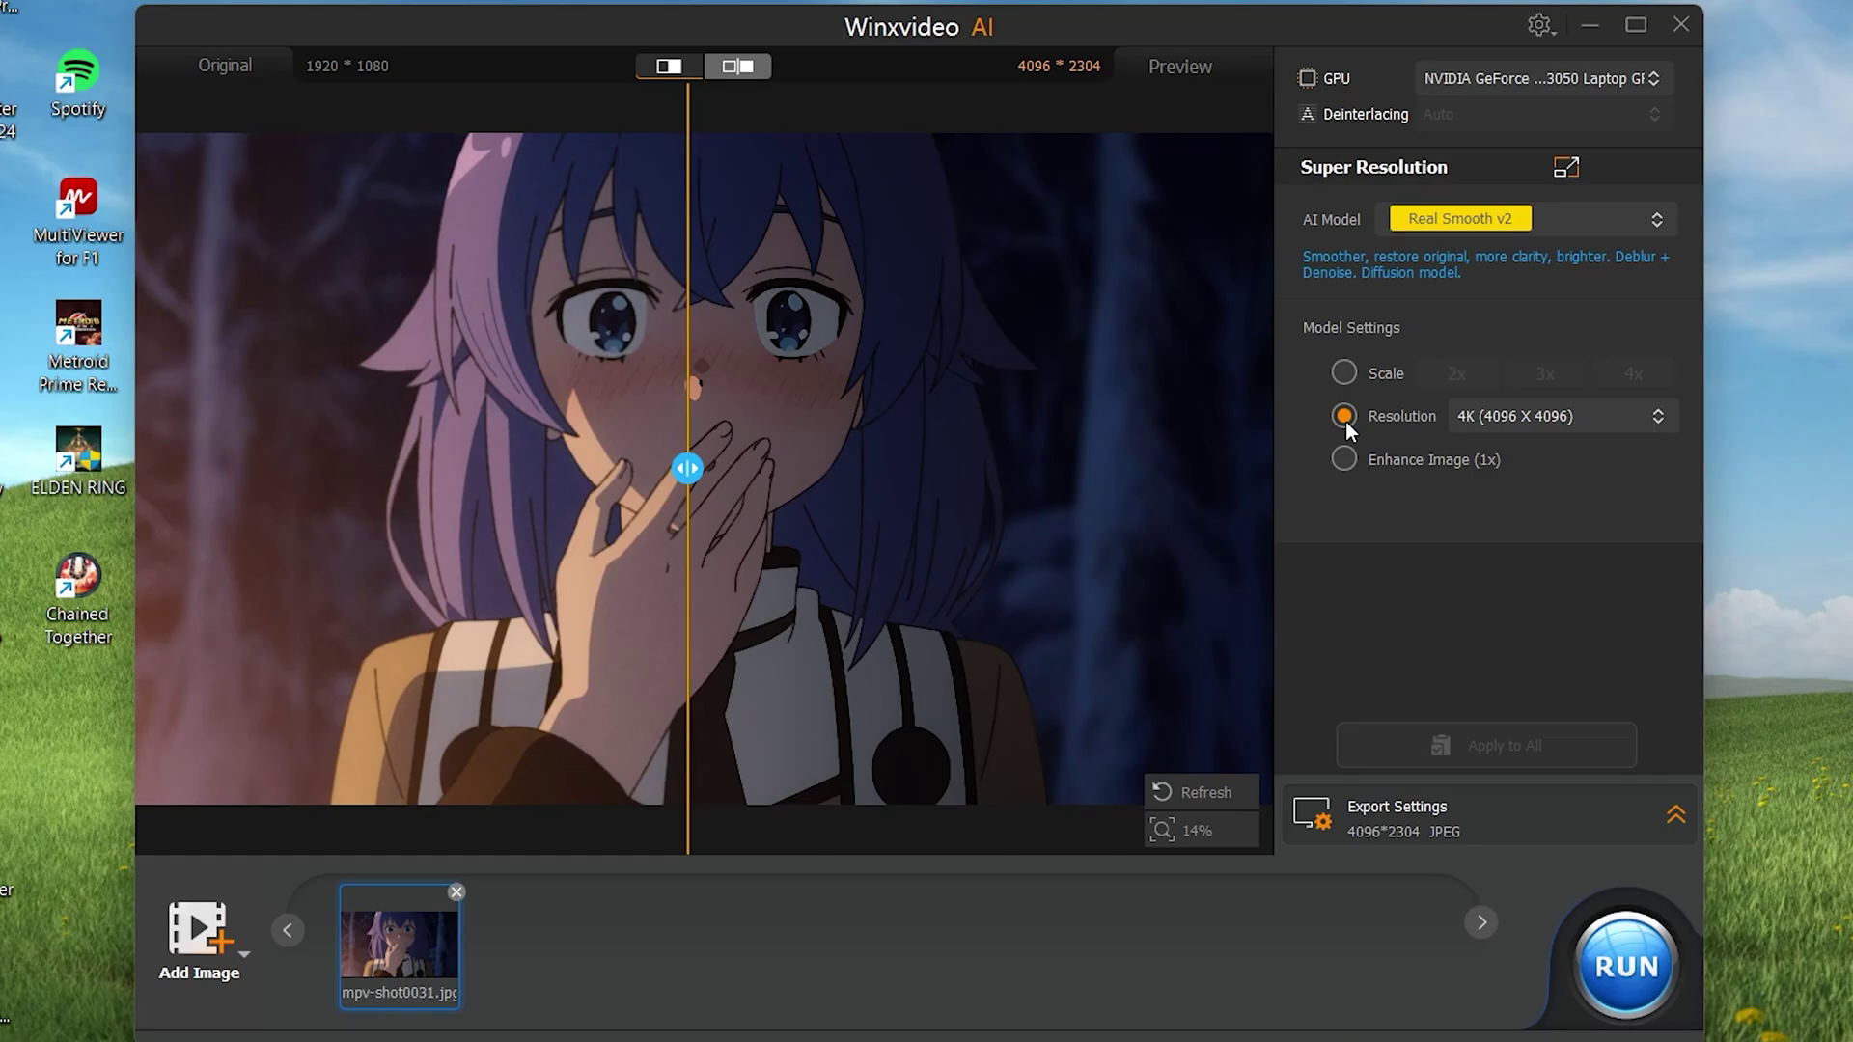
pyautogui.click(1554, 415)
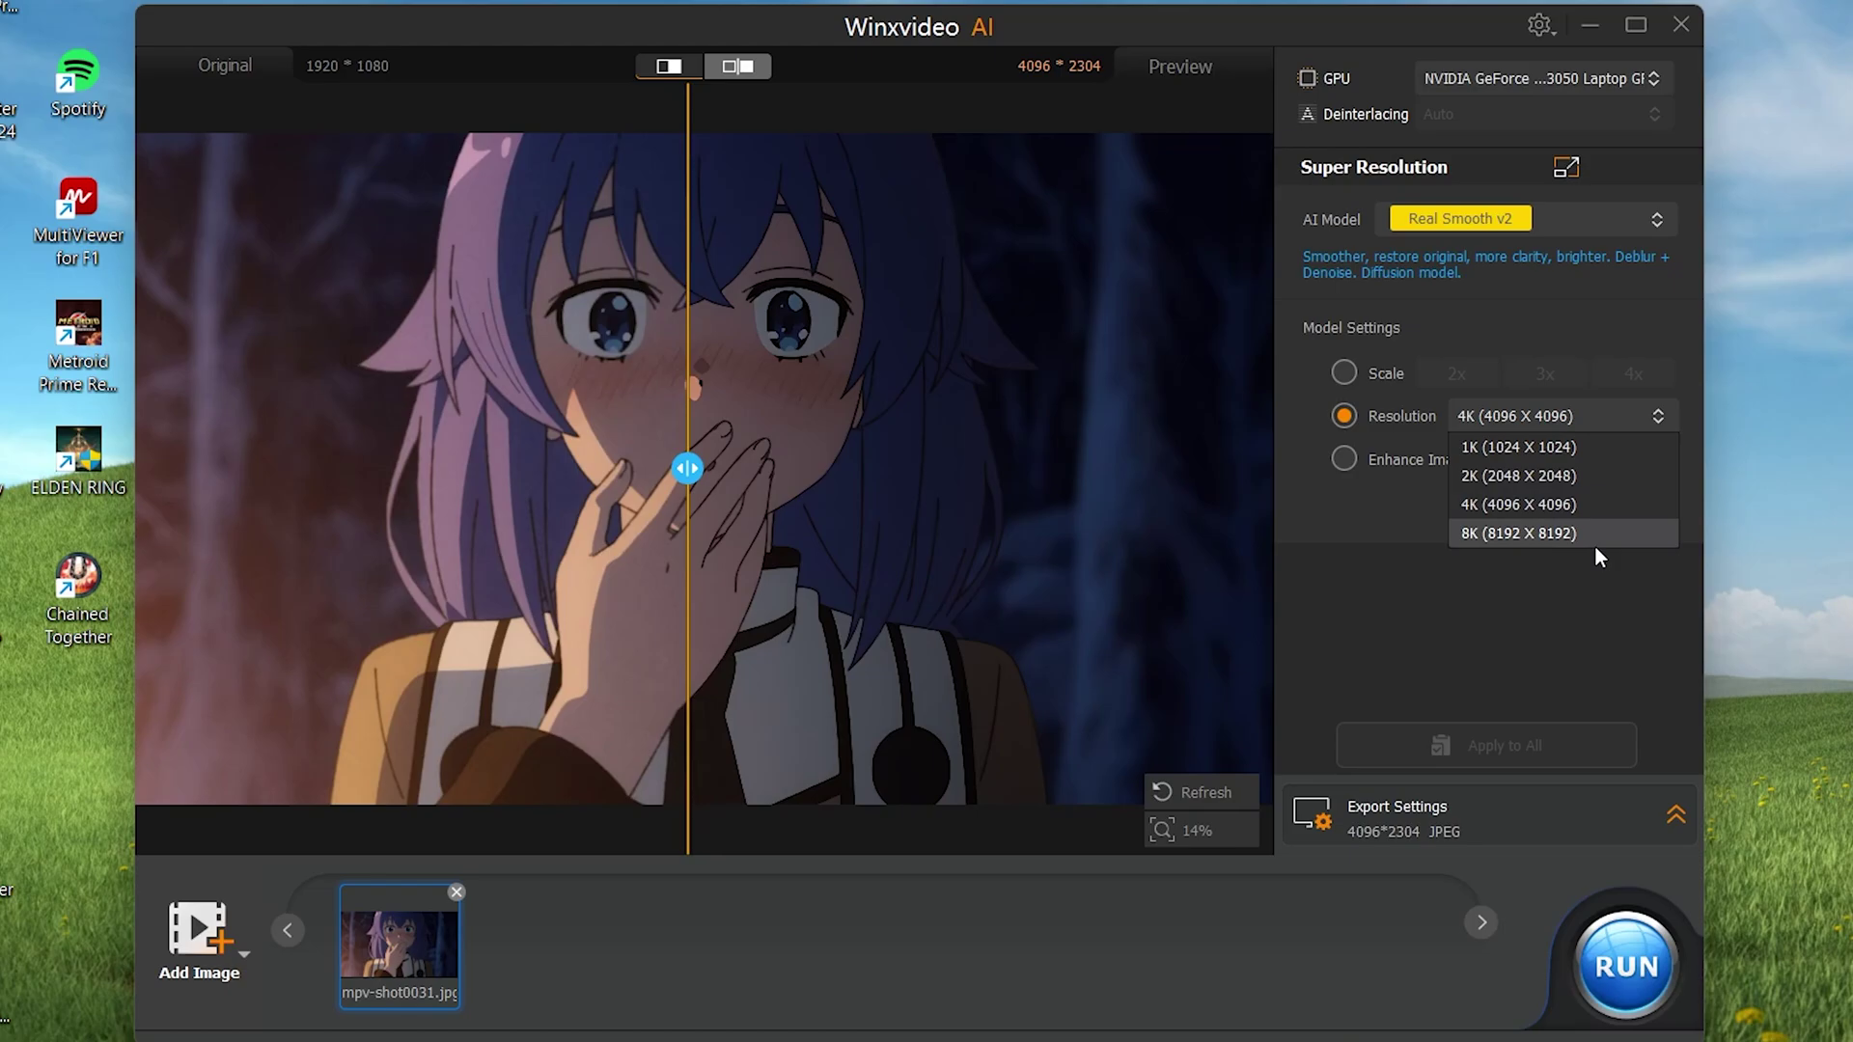
pyautogui.click(1518, 504)
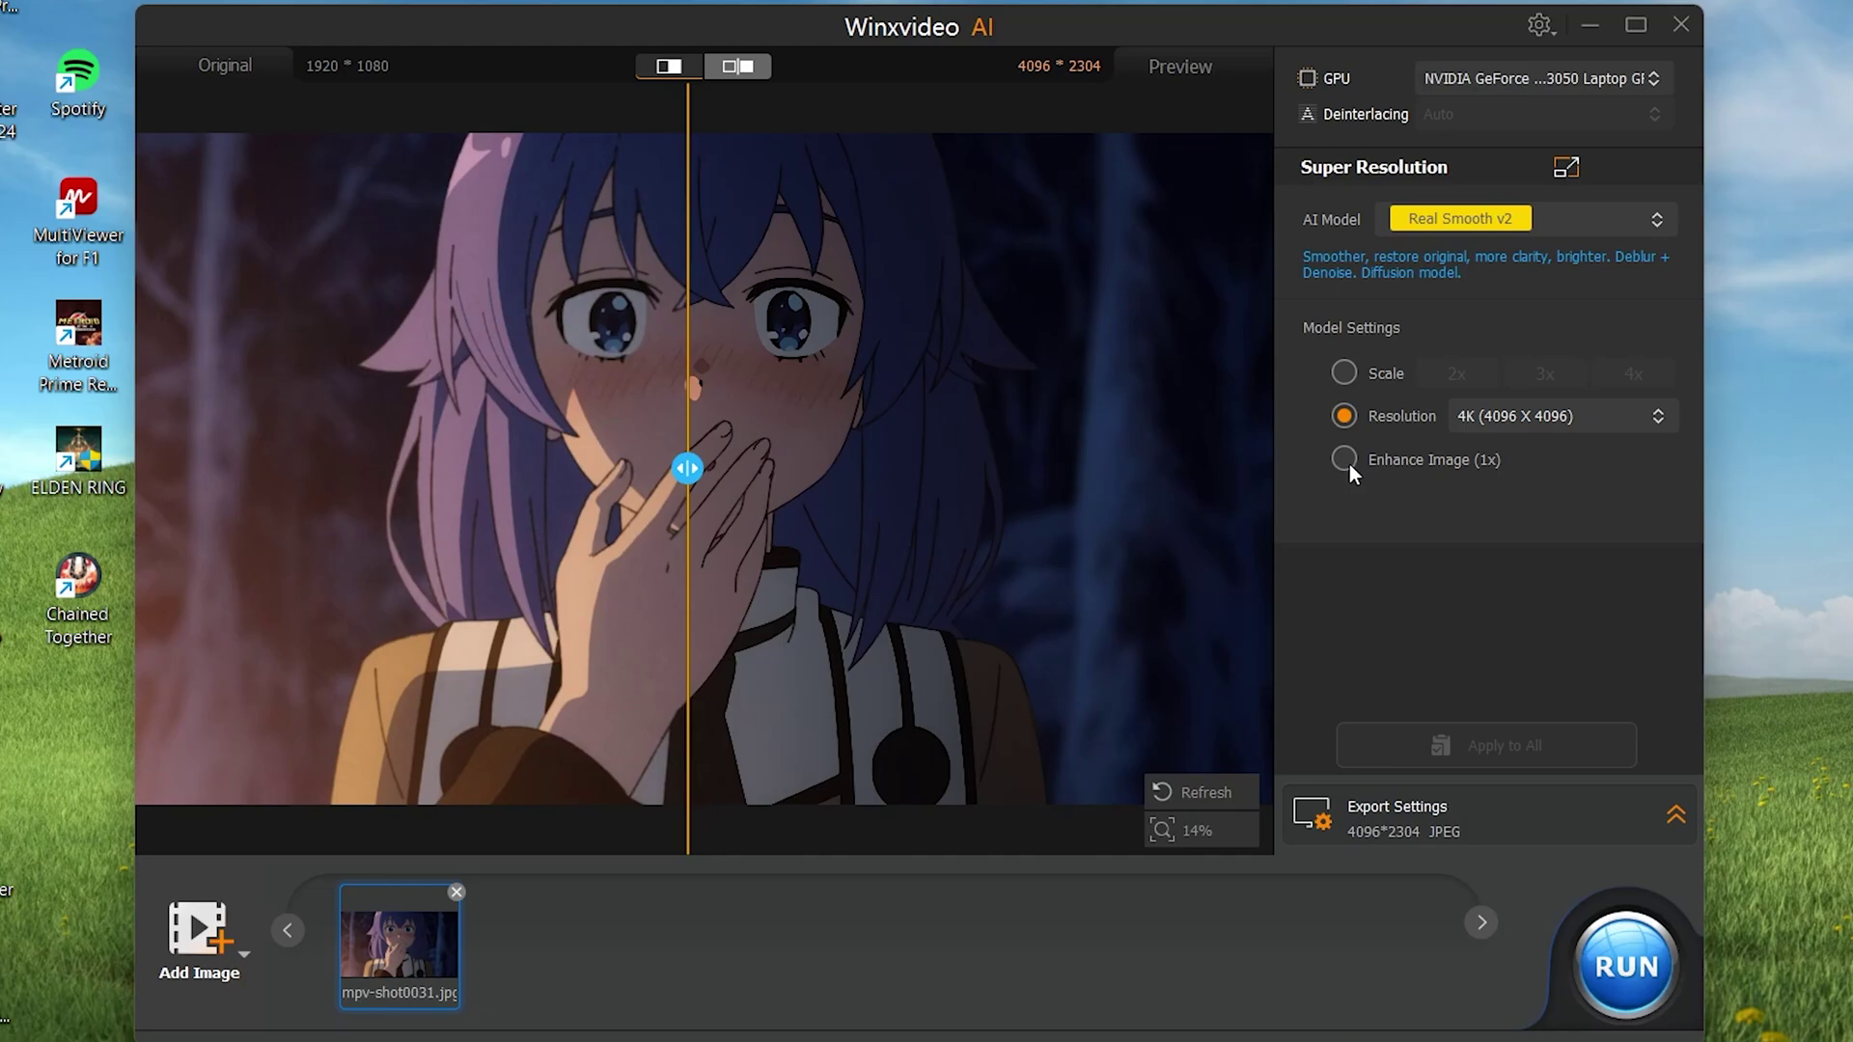
pyautogui.click(1676, 814)
pyautogui.click(1675, 606)
# Expand Export Settings to show mpv-shot0031_4096x2304.jpg as JPEG at 100% quality.
pyautogui.click(1675, 814)
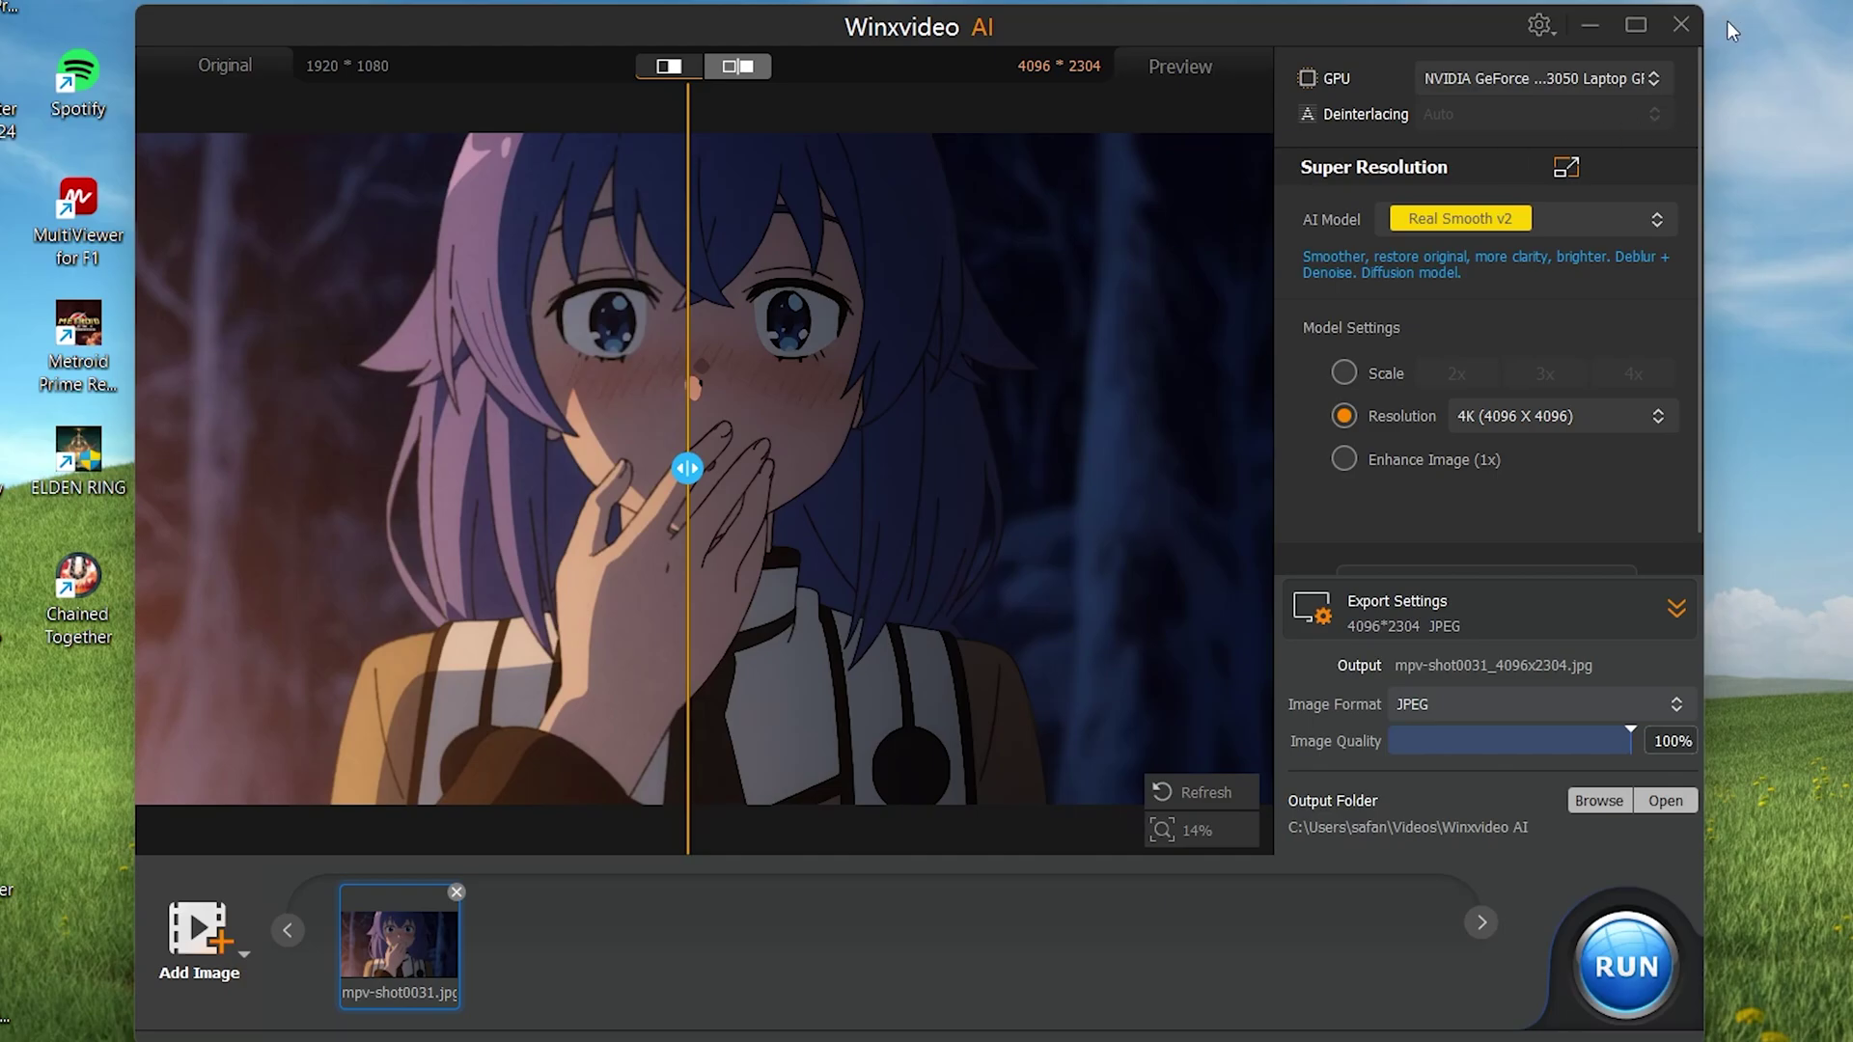
# Close the Image AI window and open the Video AI workspace.
pyautogui.click(1680, 24)
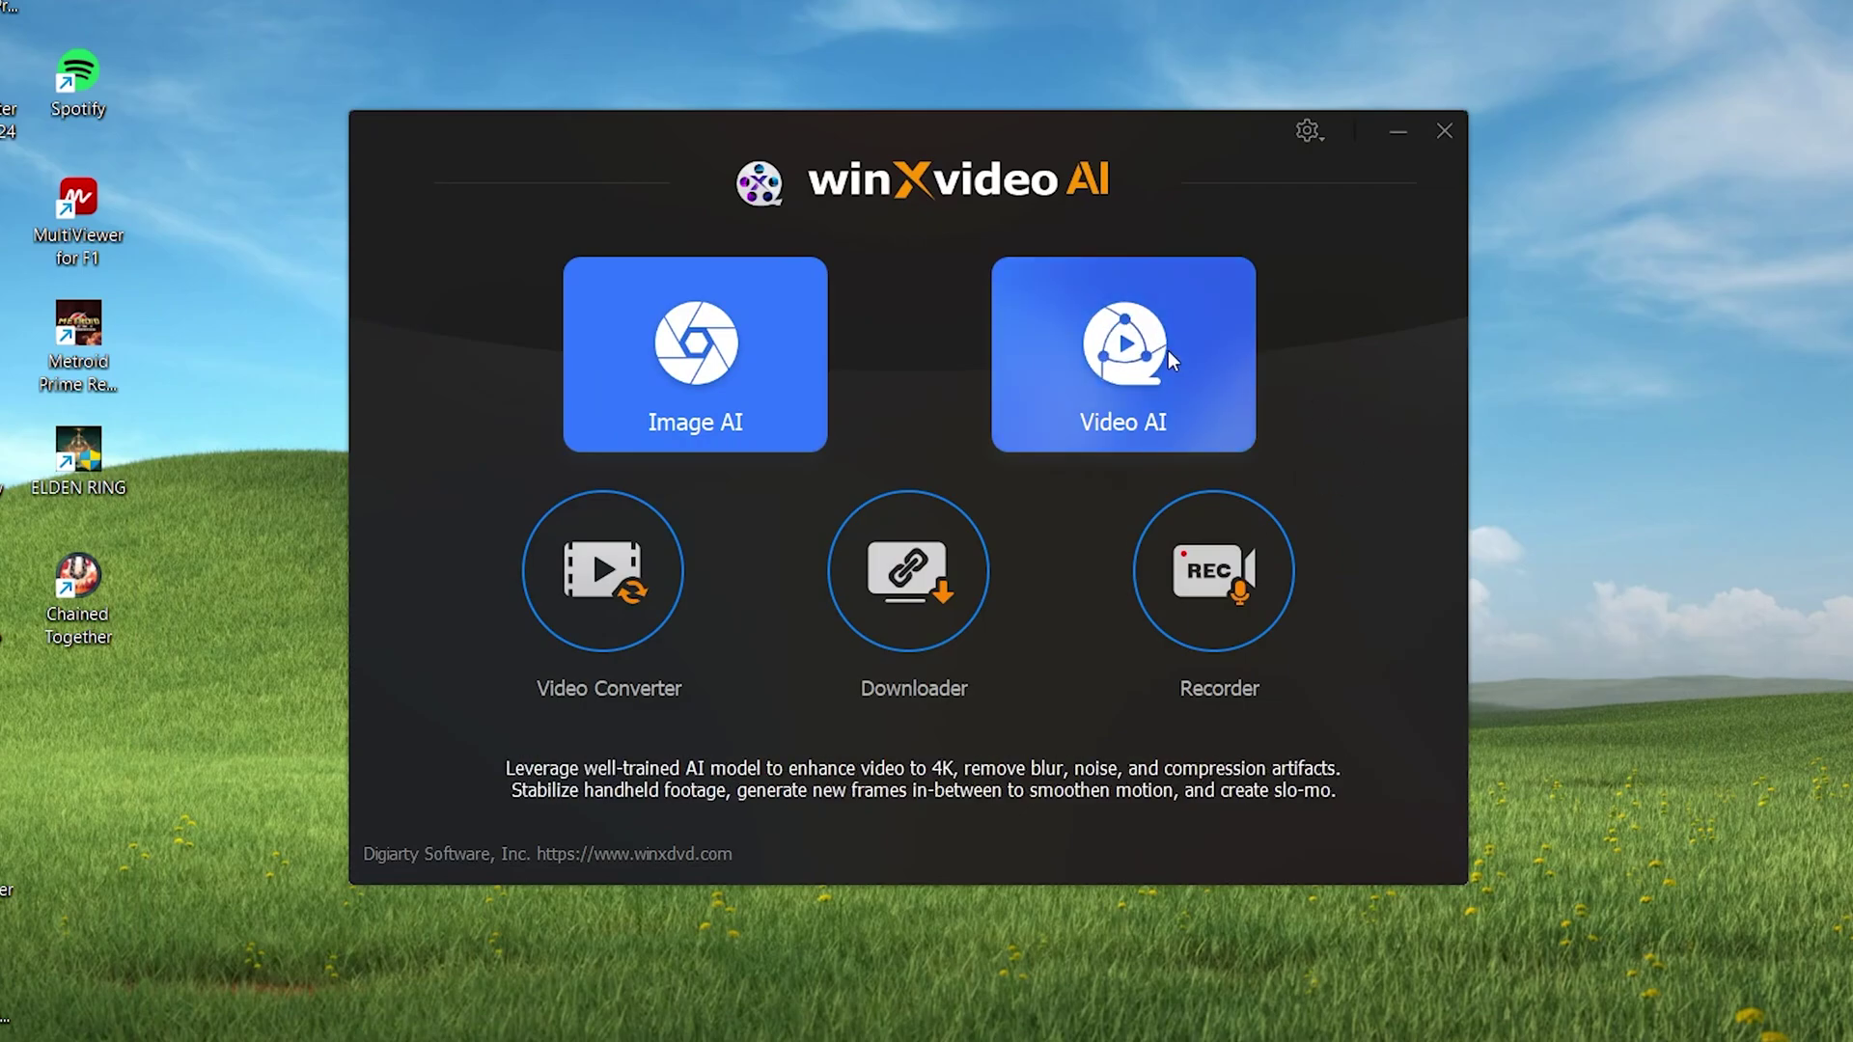
pyautogui.click(1116, 381)
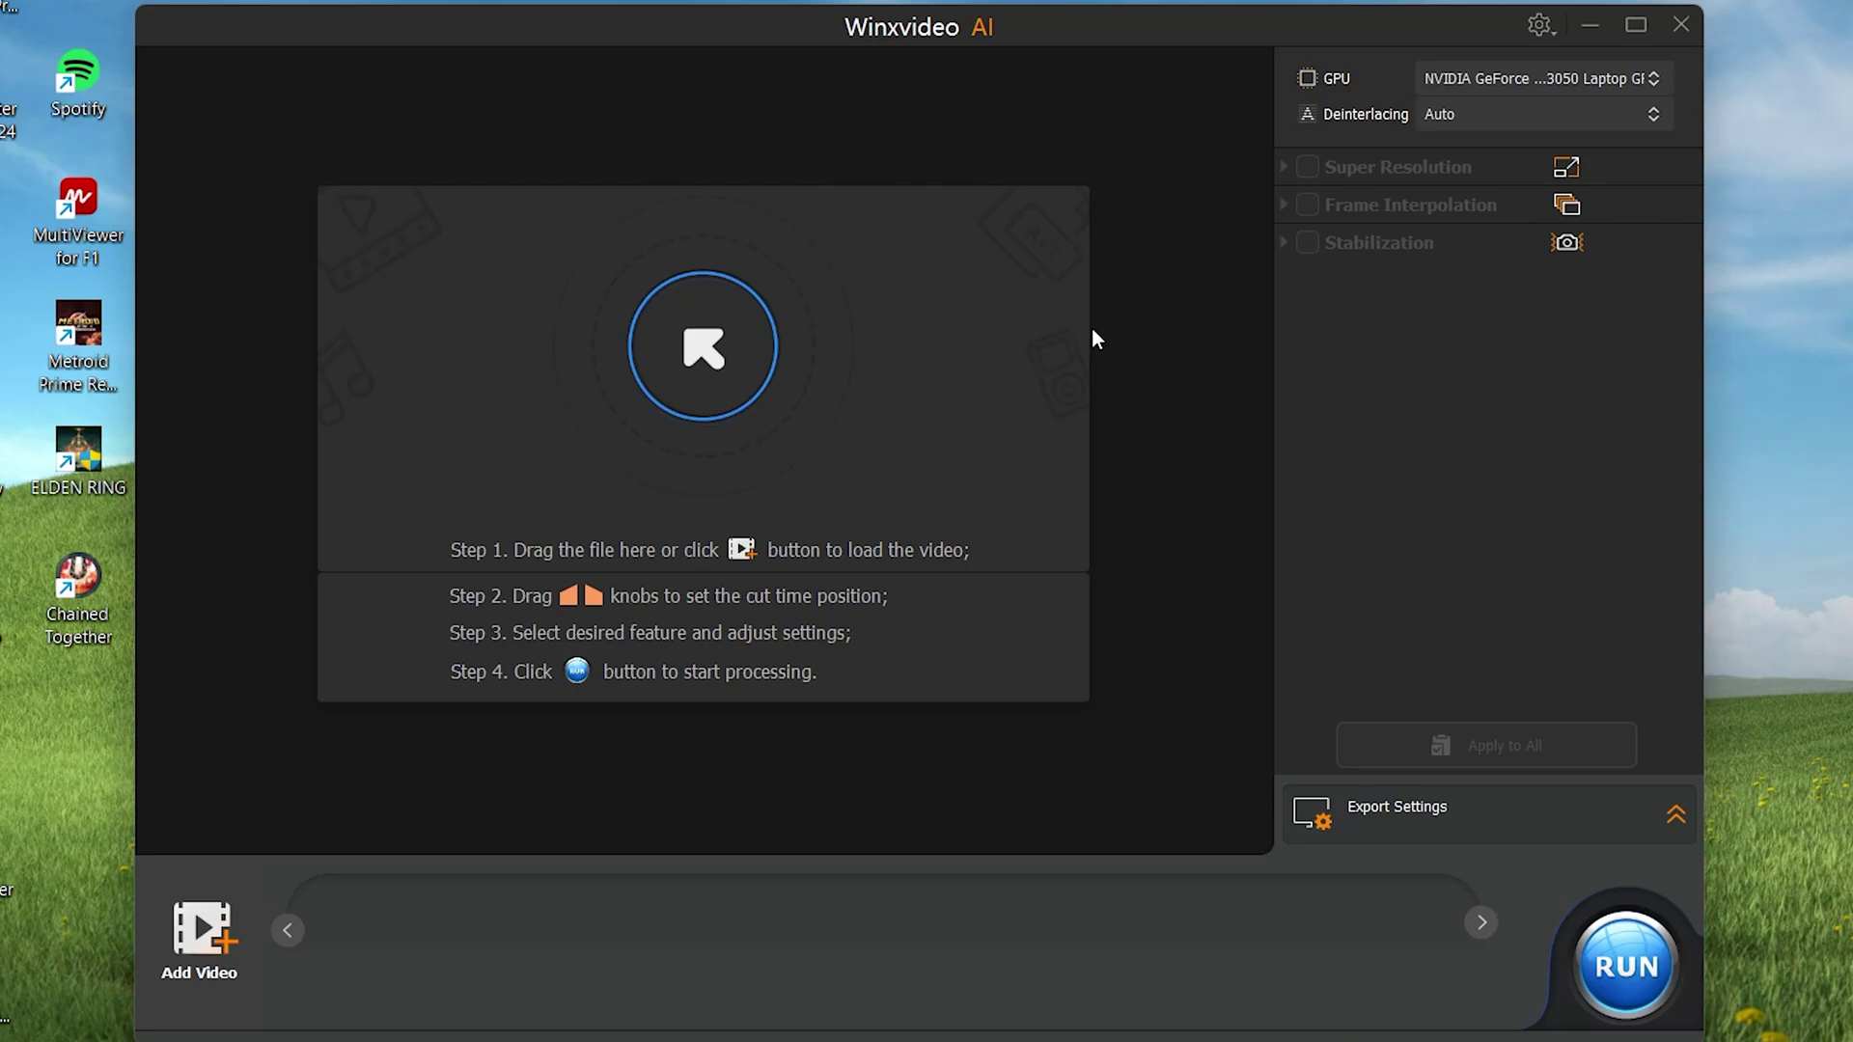
# Load alya russian.mp4 from Downloads > WinxVideo Comparisons > Alya and switch to split preview.
pyautogui.click(741, 340)
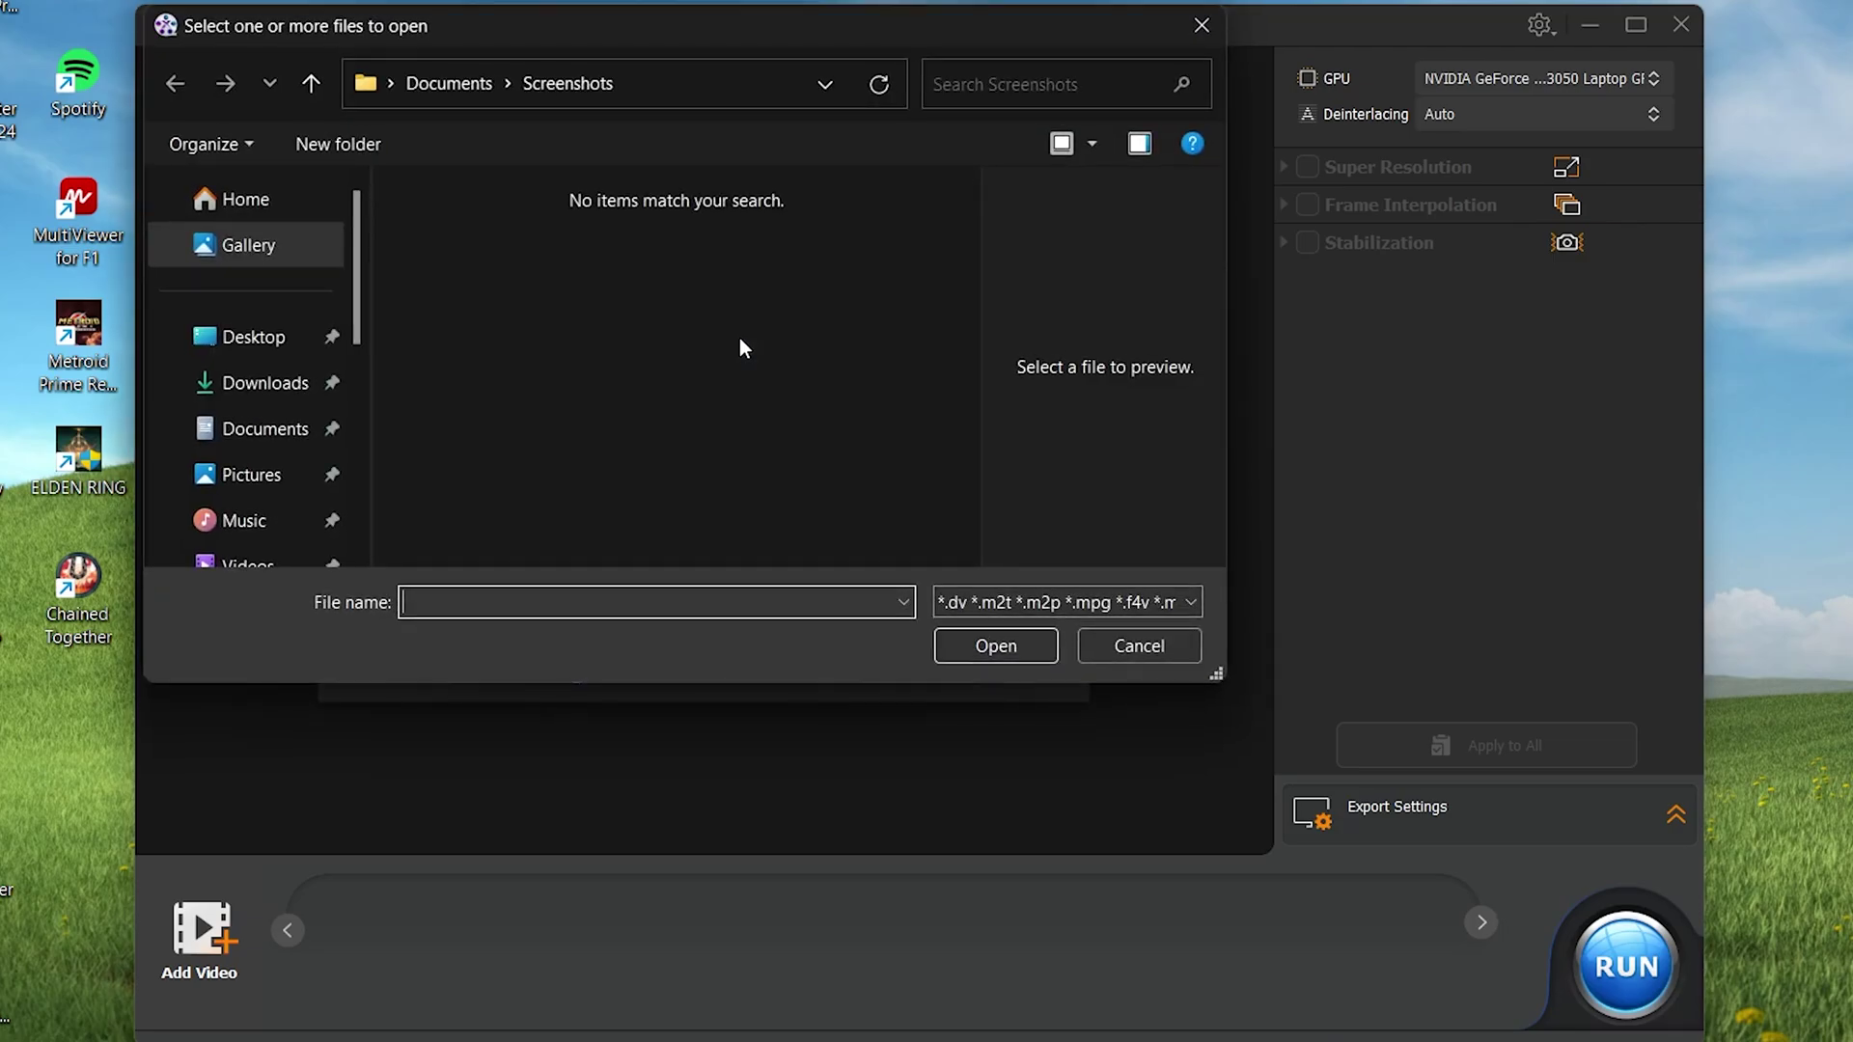
pyautogui.click(242, 395)
pyautogui.doubleClick(557, 345)
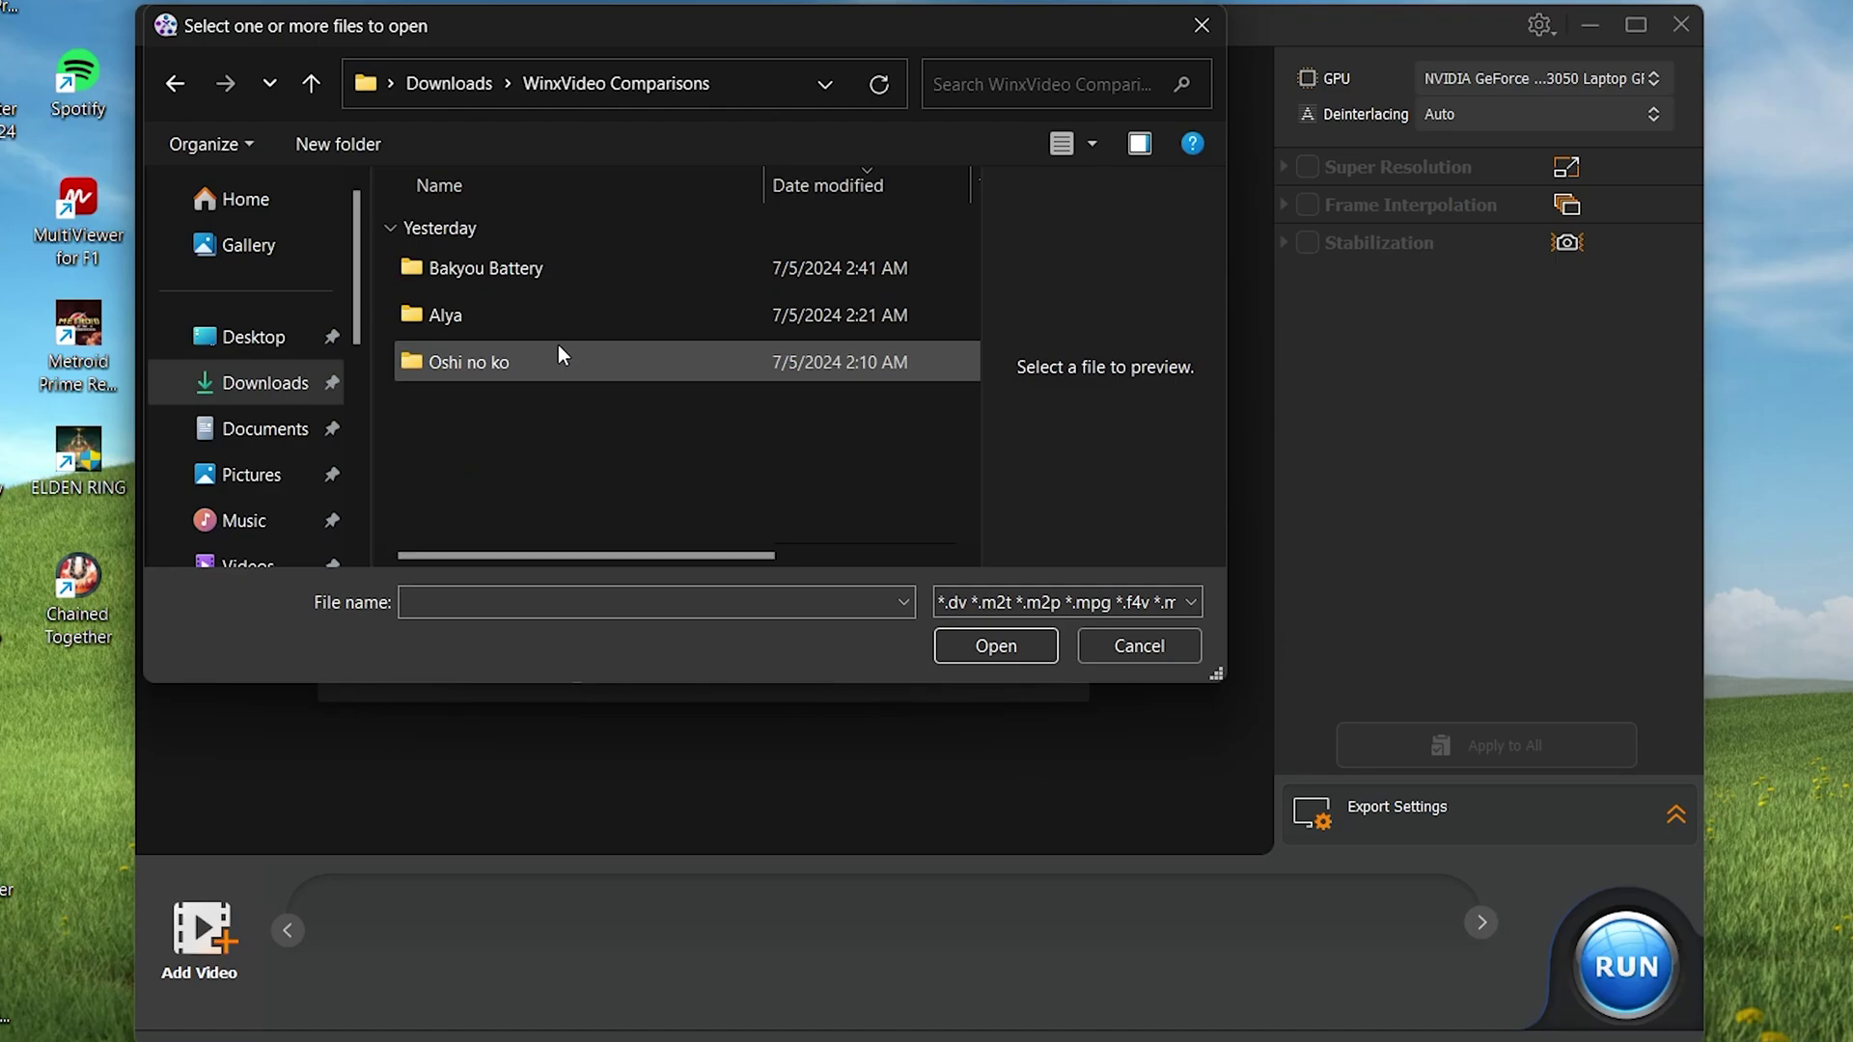
pyautogui.doubleClick(526, 317)
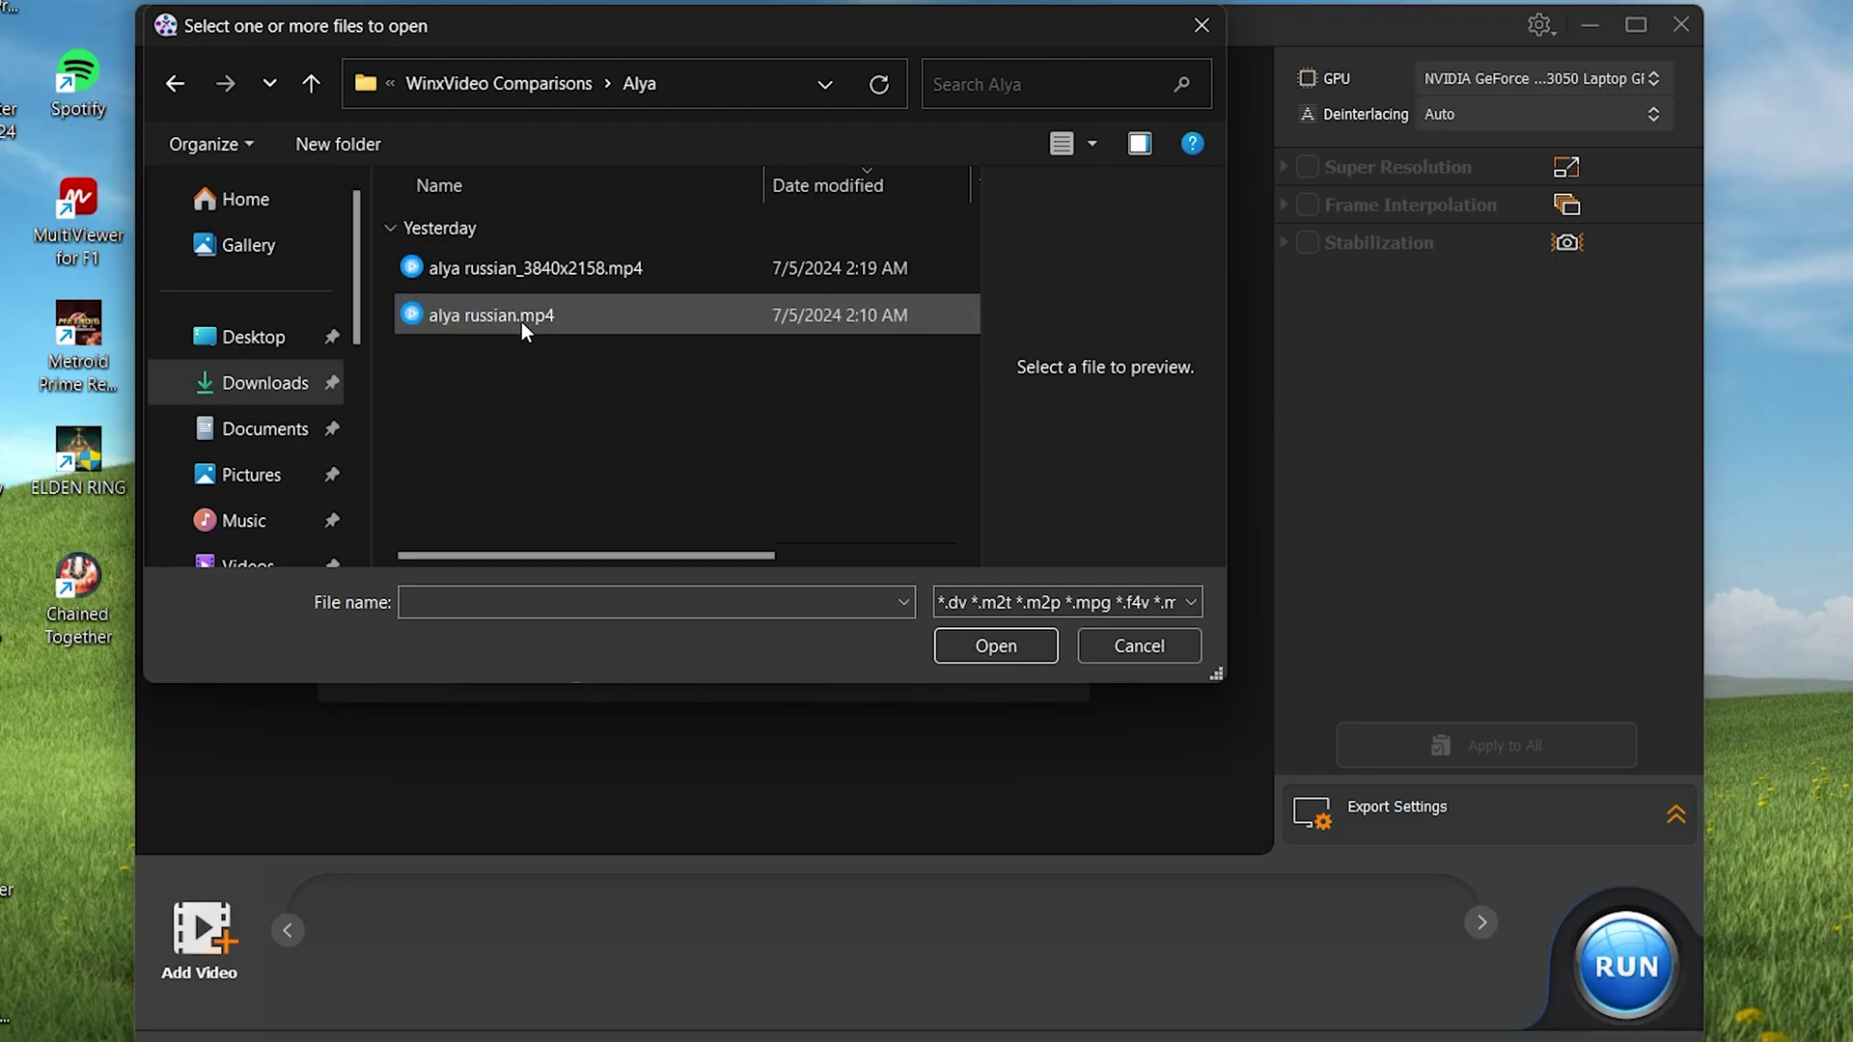
pyautogui.doubleClick(521, 322)
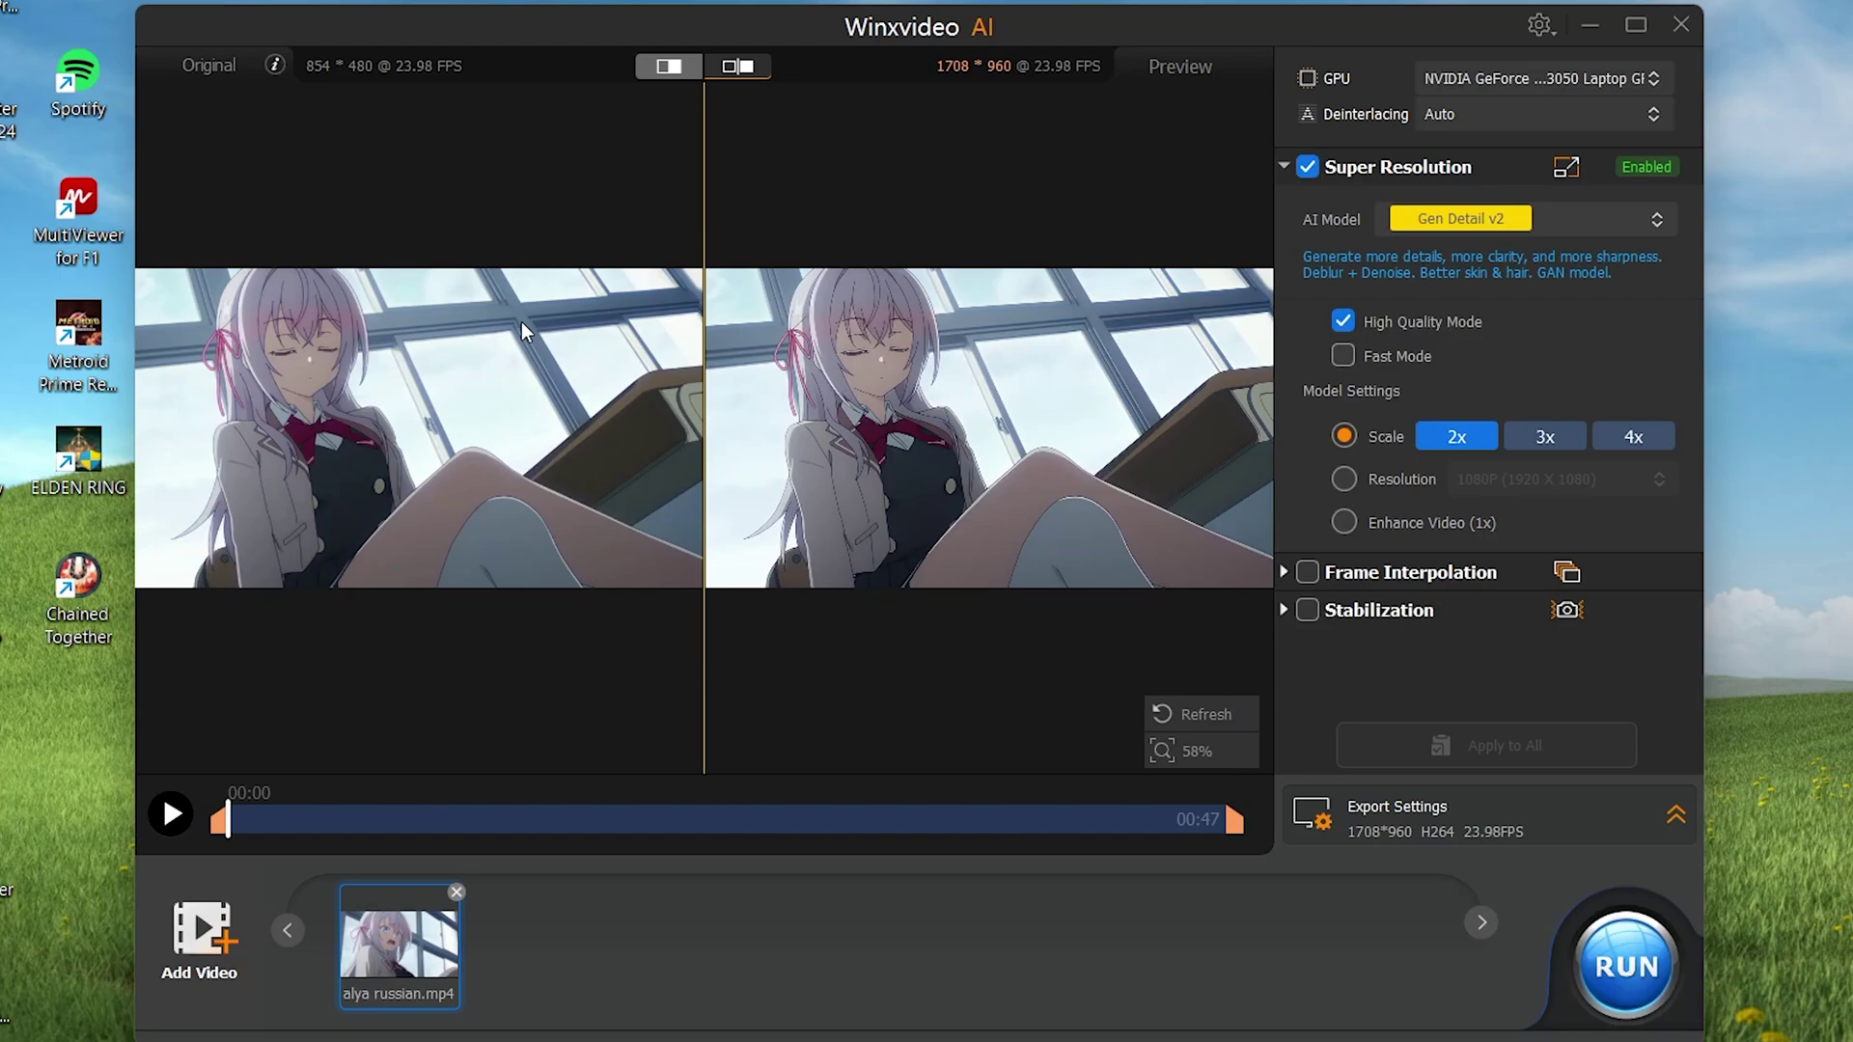
pyautogui.click(738, 65)
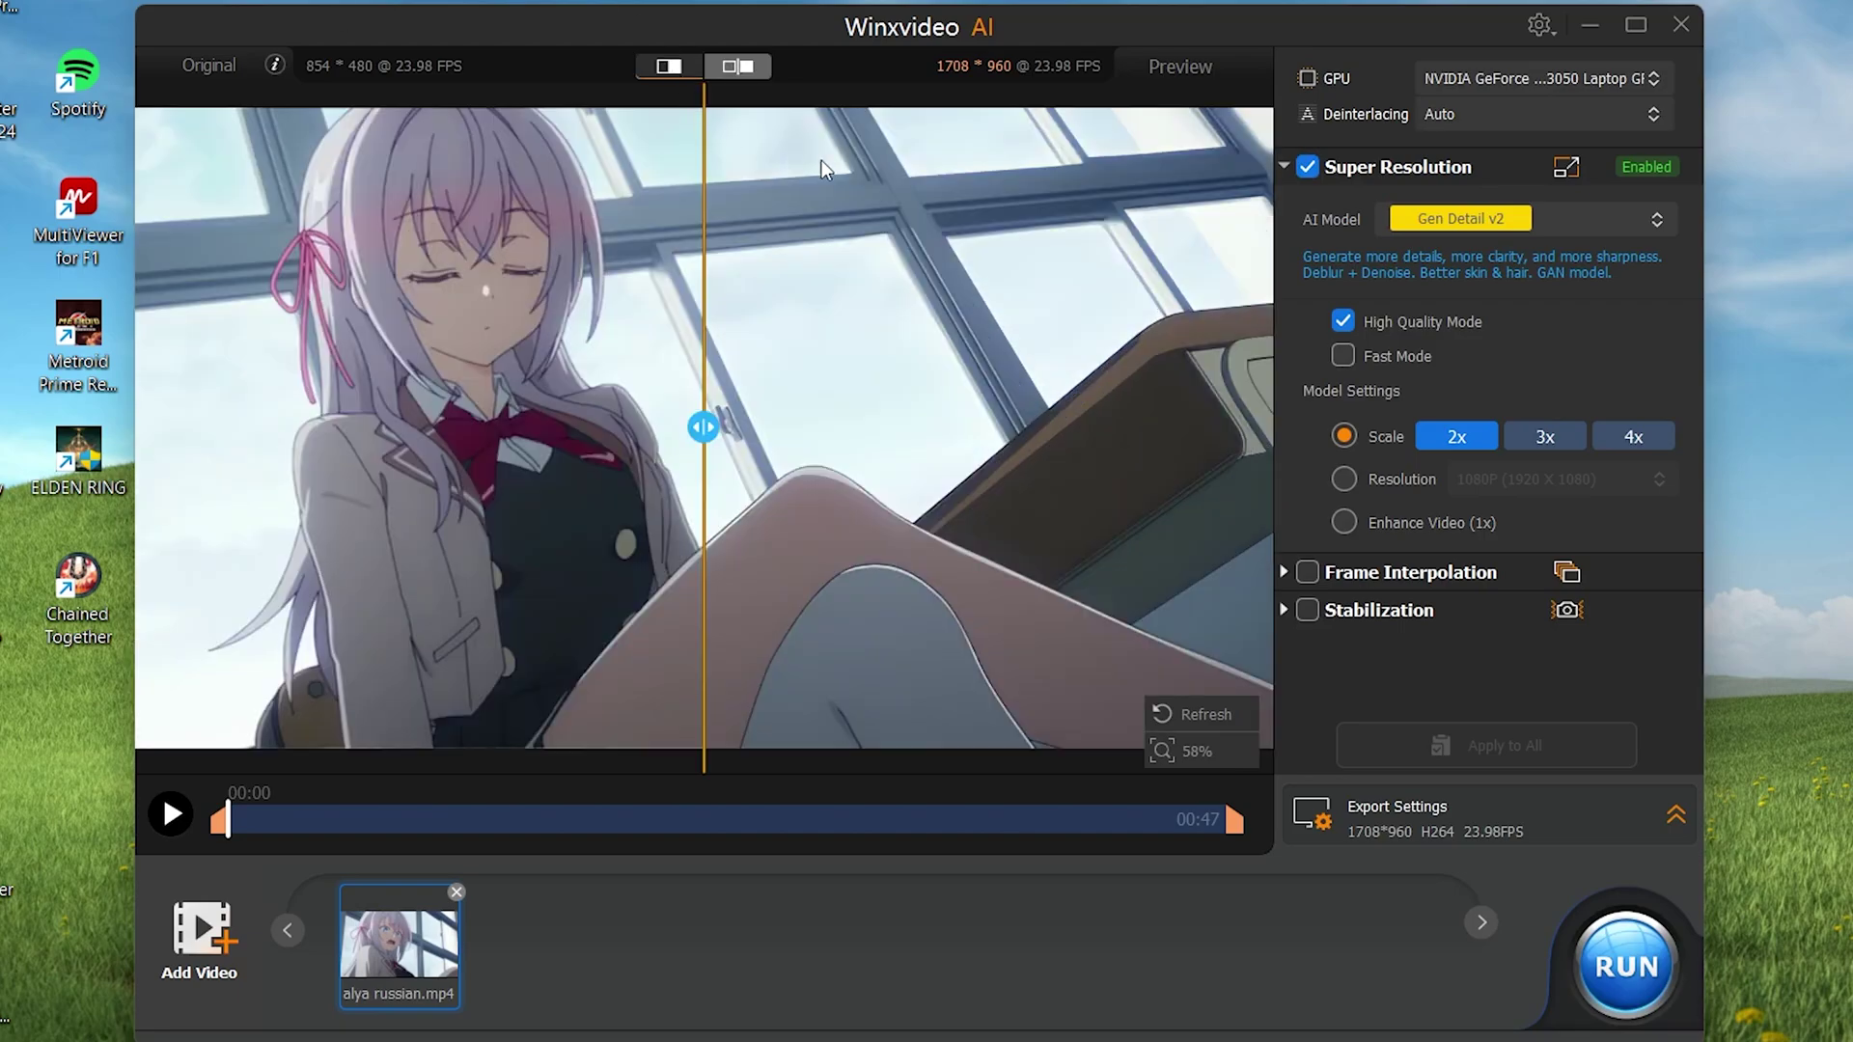
# Zoom in on the girl's face and sweep the split divider to compare original and Gen Detail v2.
pyautogui.moveTo(702, 426); pyautogui.dragTo(294, 427)
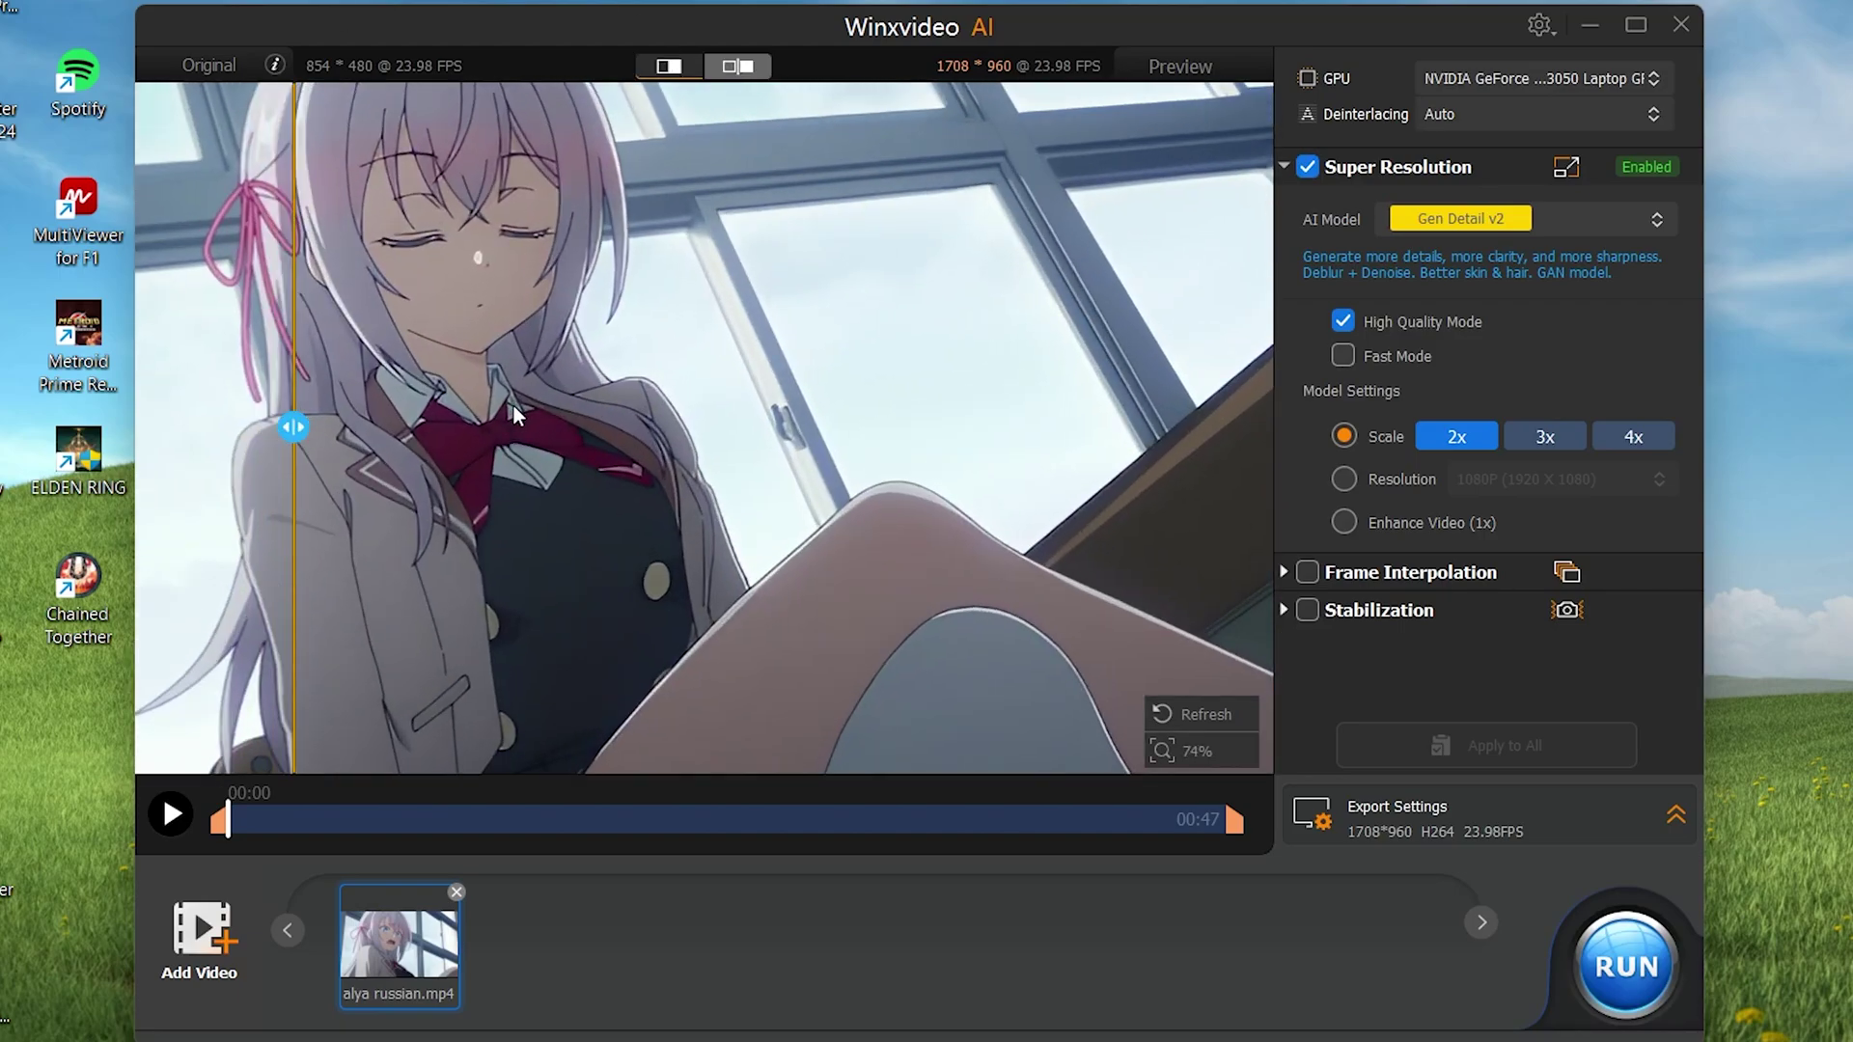
pyautogui.scroll(3, 513, 405)
pyautogui.moveTo(506, 264); pyautogui.dragTo(541, 409)
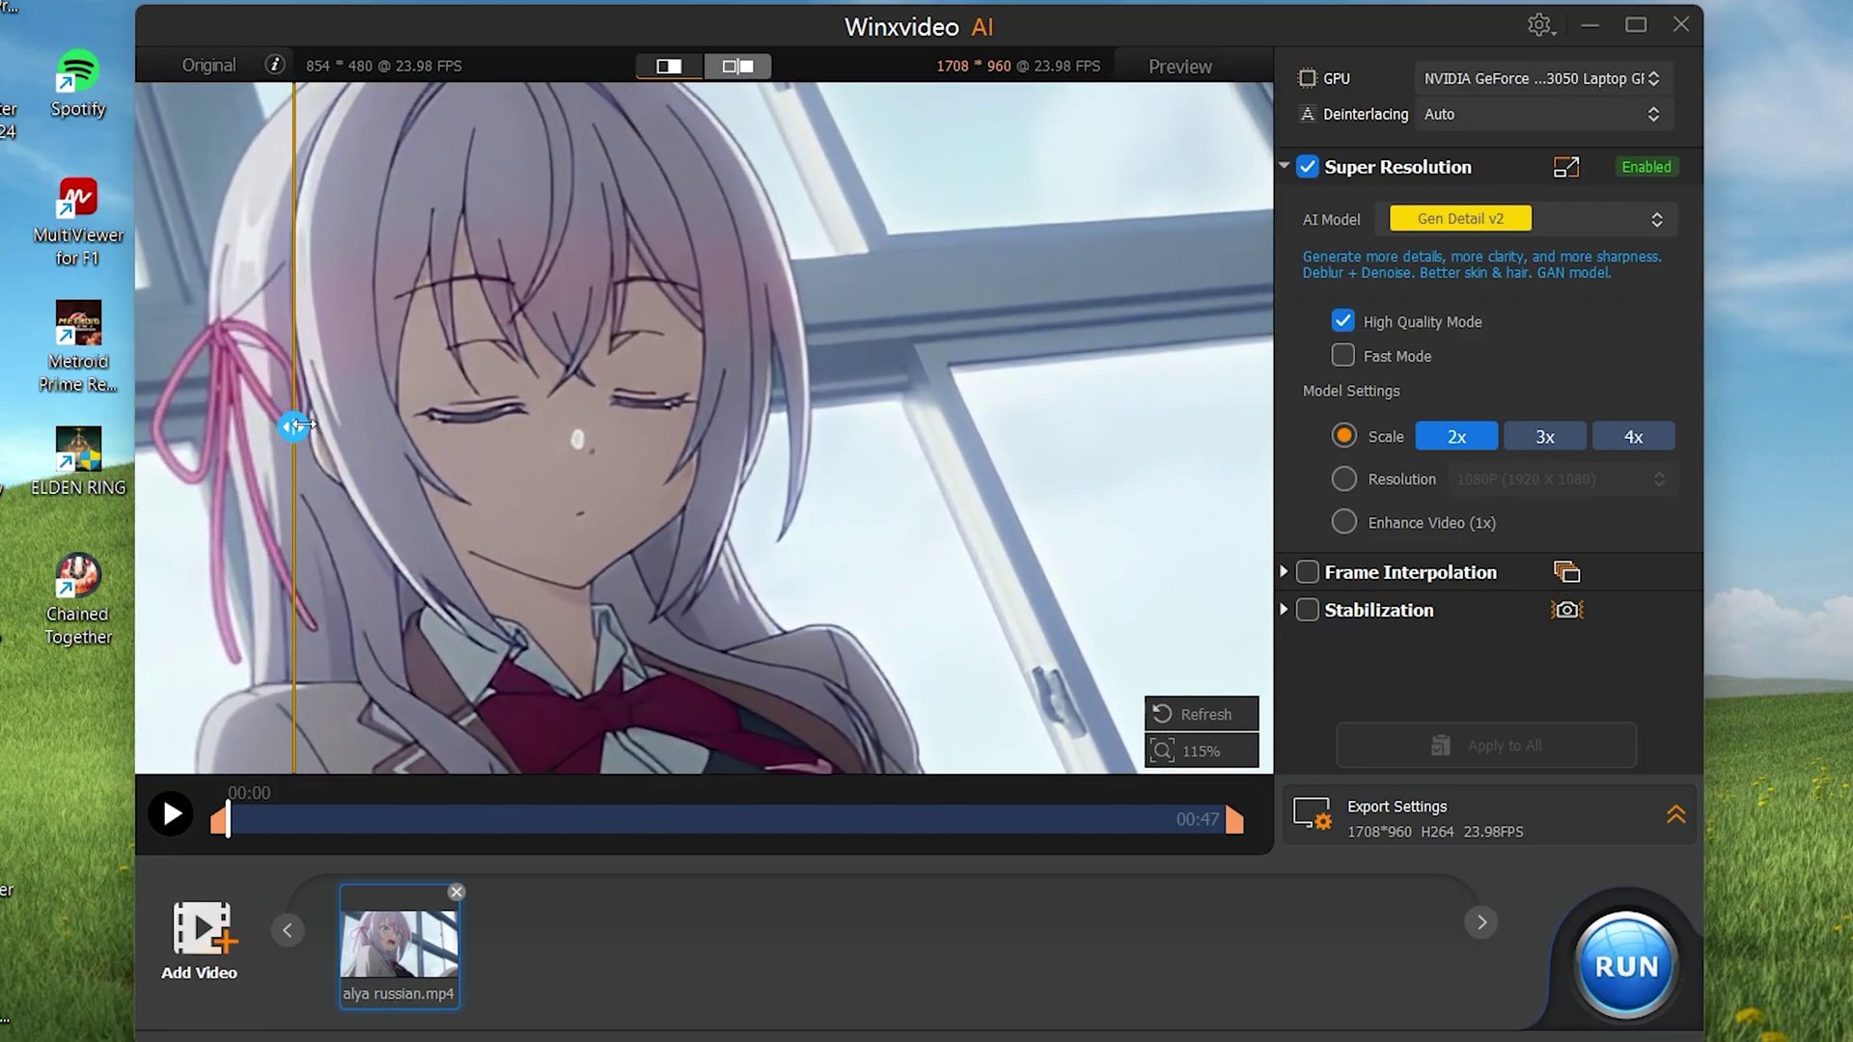
pyautogui.moveTo(302, 425); pyautogui.dragTo(909, 427)
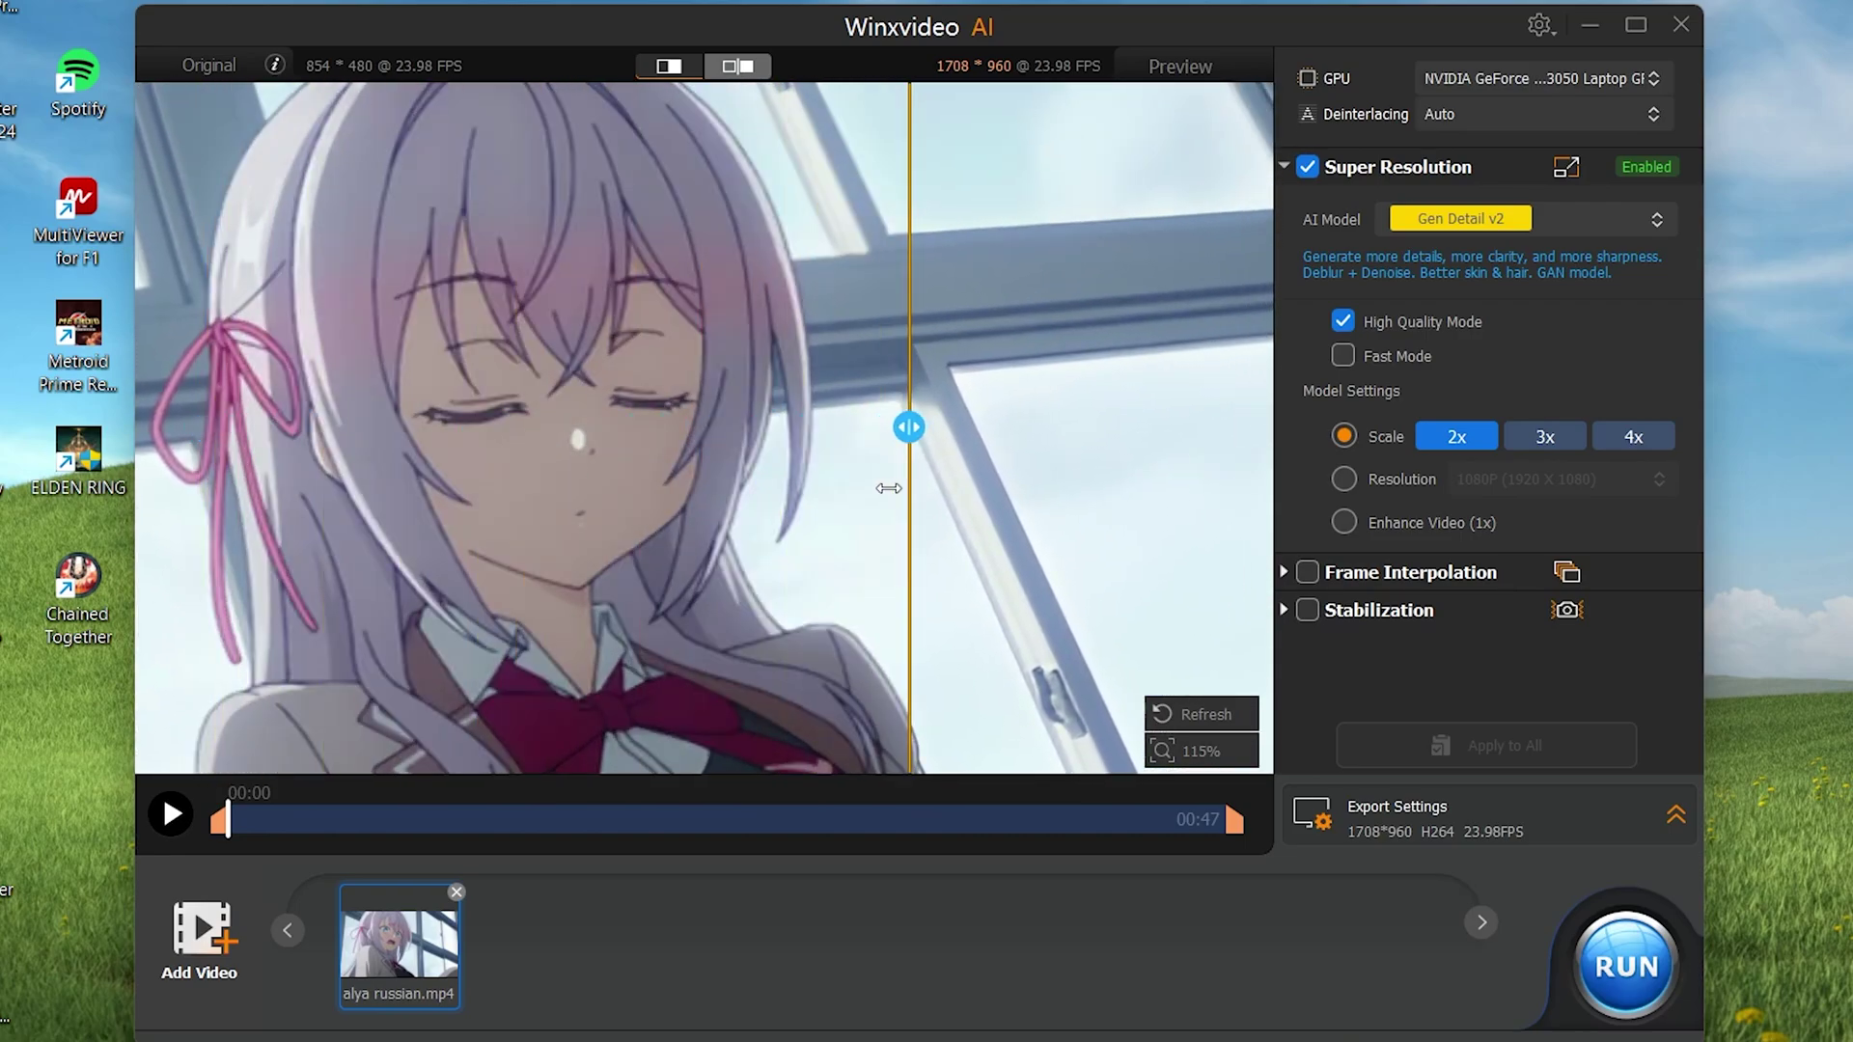
pyautogui.moveTo(889, 488); pyautogui.dragTo(174, 484)
pyautogui.moveTo(772, 504); pyautogui.dragTo(703, 529)
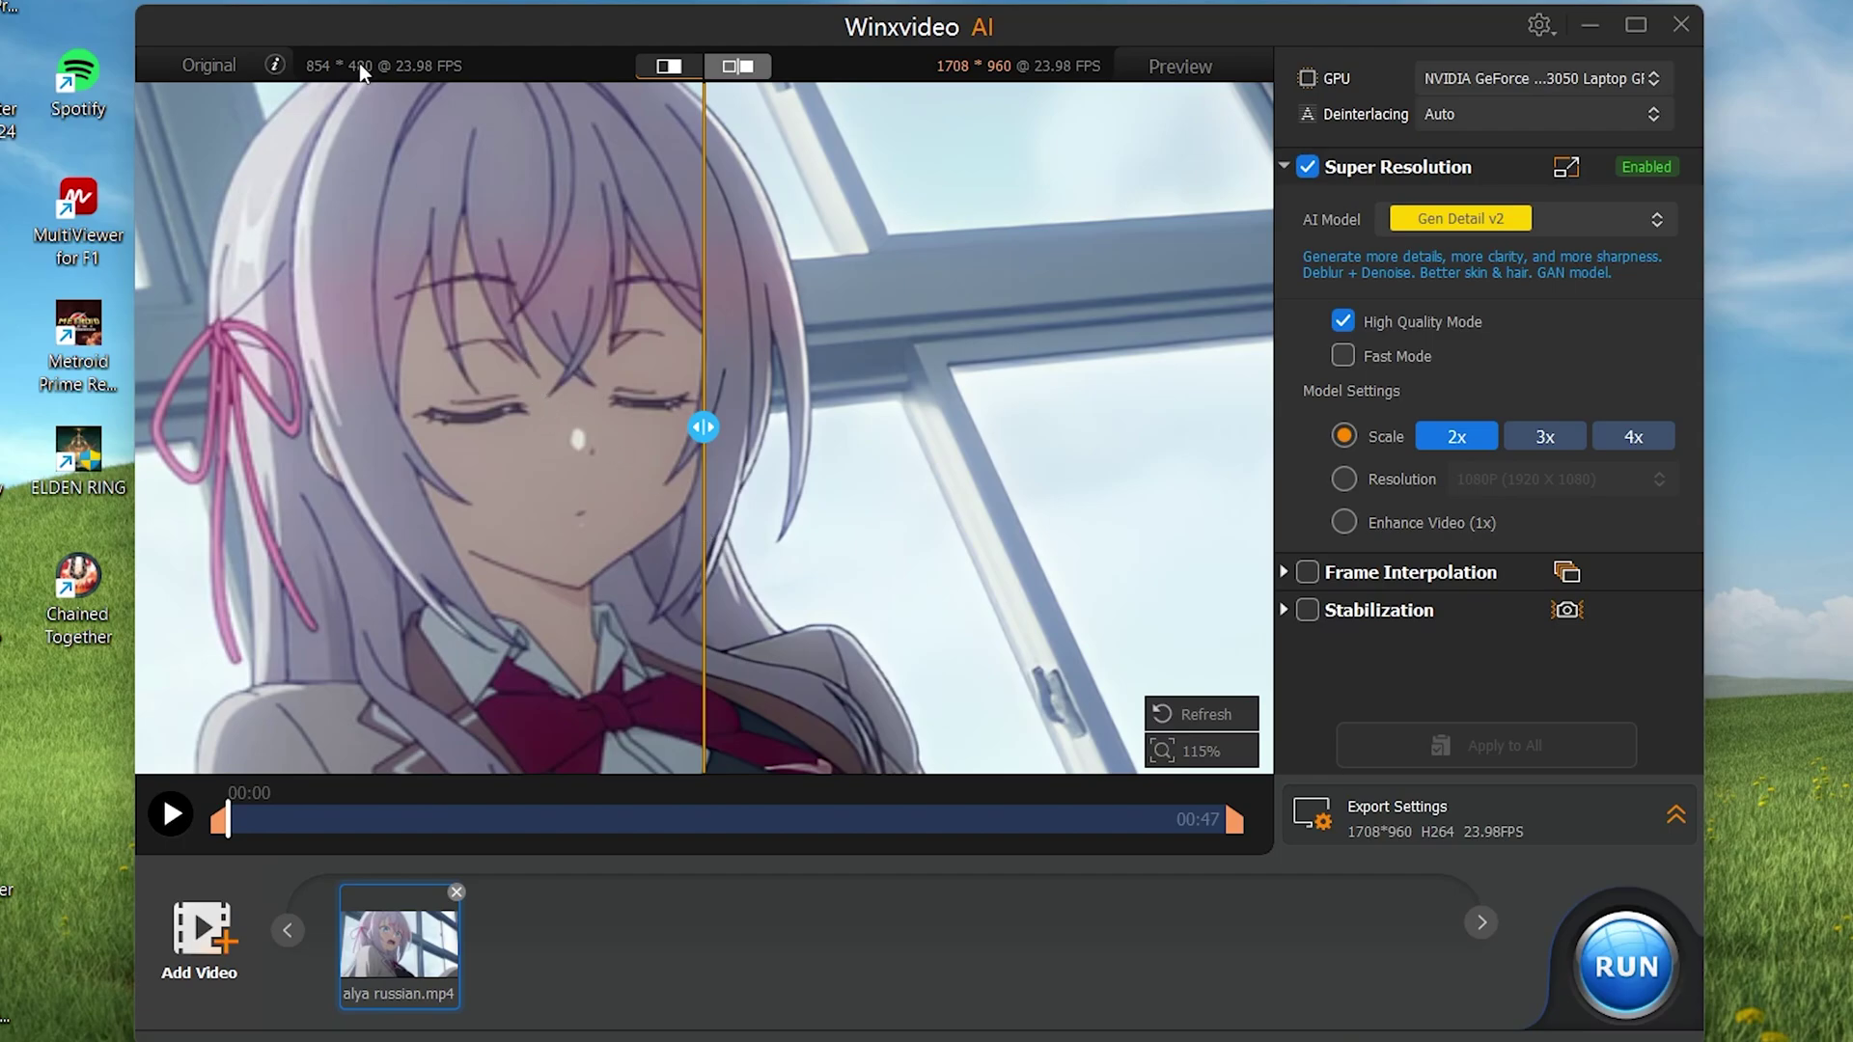
pyautogui.scroll(-1, 540, 337)
pyautogui.moveTo(704, 427); pyautogui.dragTo(522, 427)
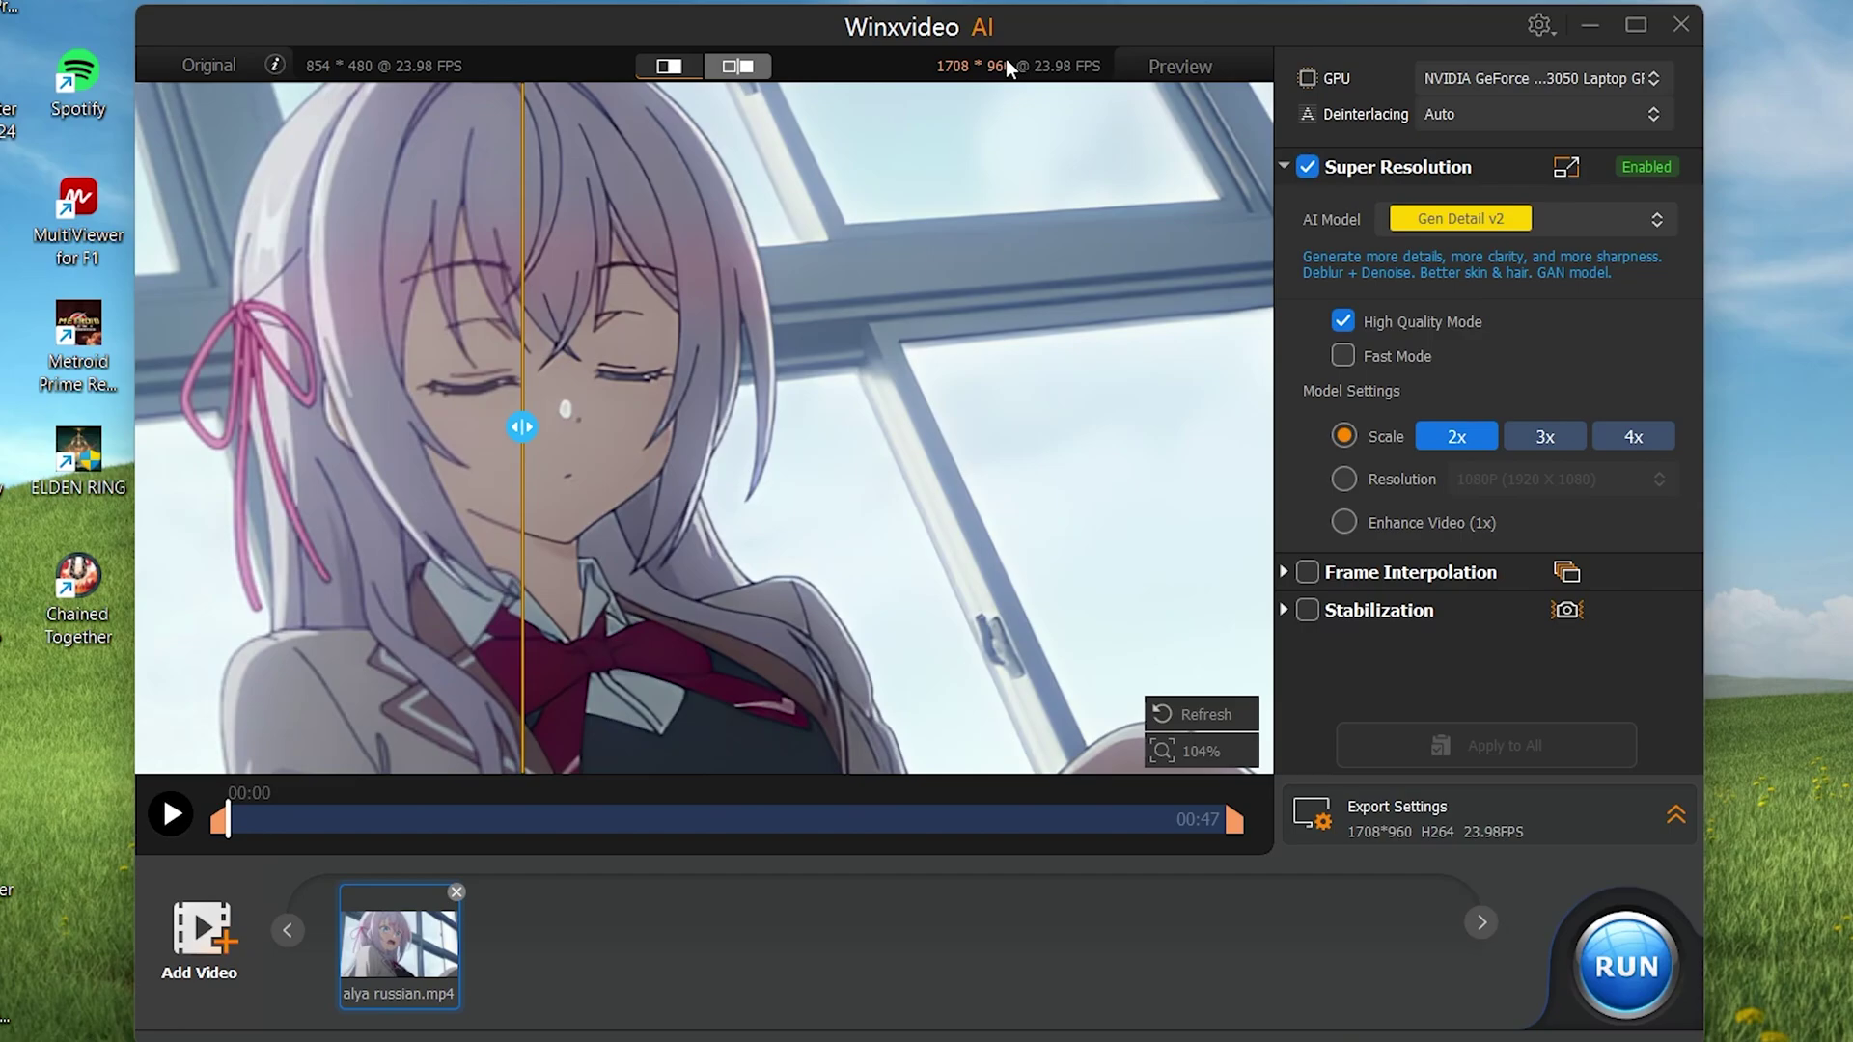
# Switch the model to Real Smooth v2, try Fast Mode, then return to High Quality Mode.
pyautogui.click(1588, 228)
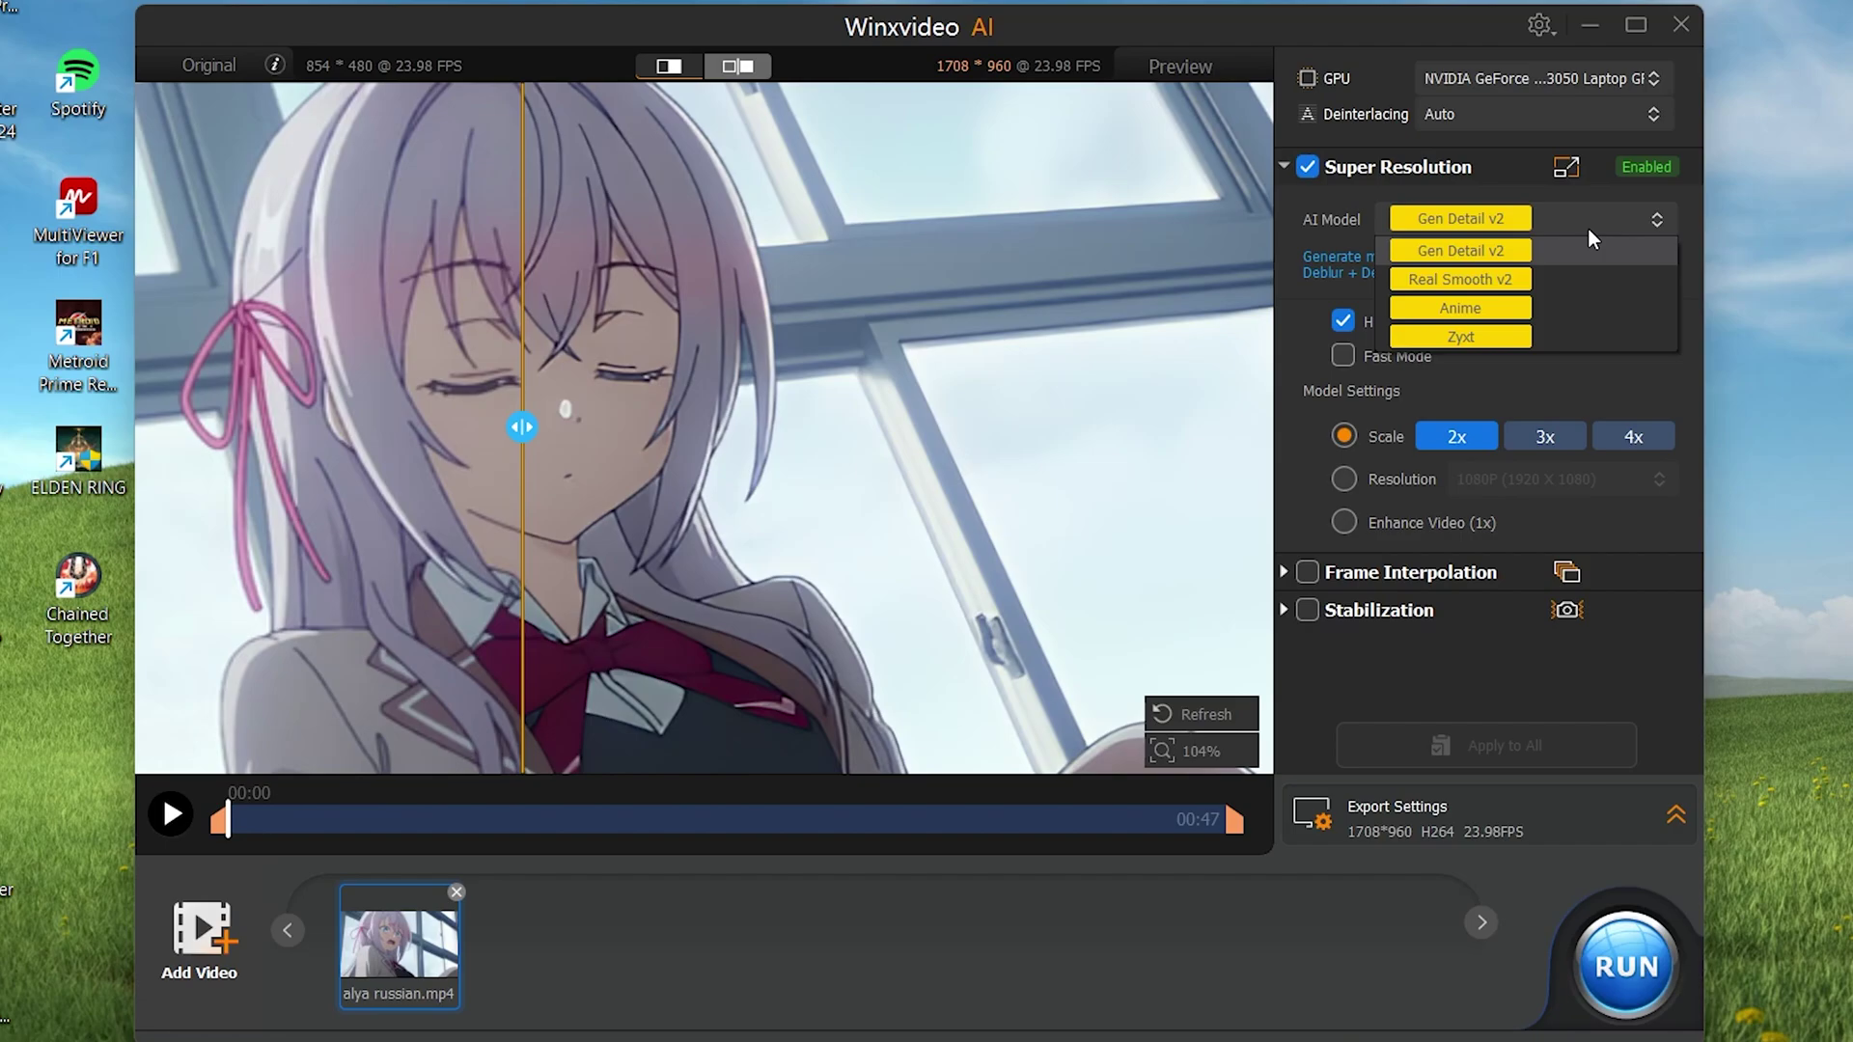
pyautogui.click(1572, 286)
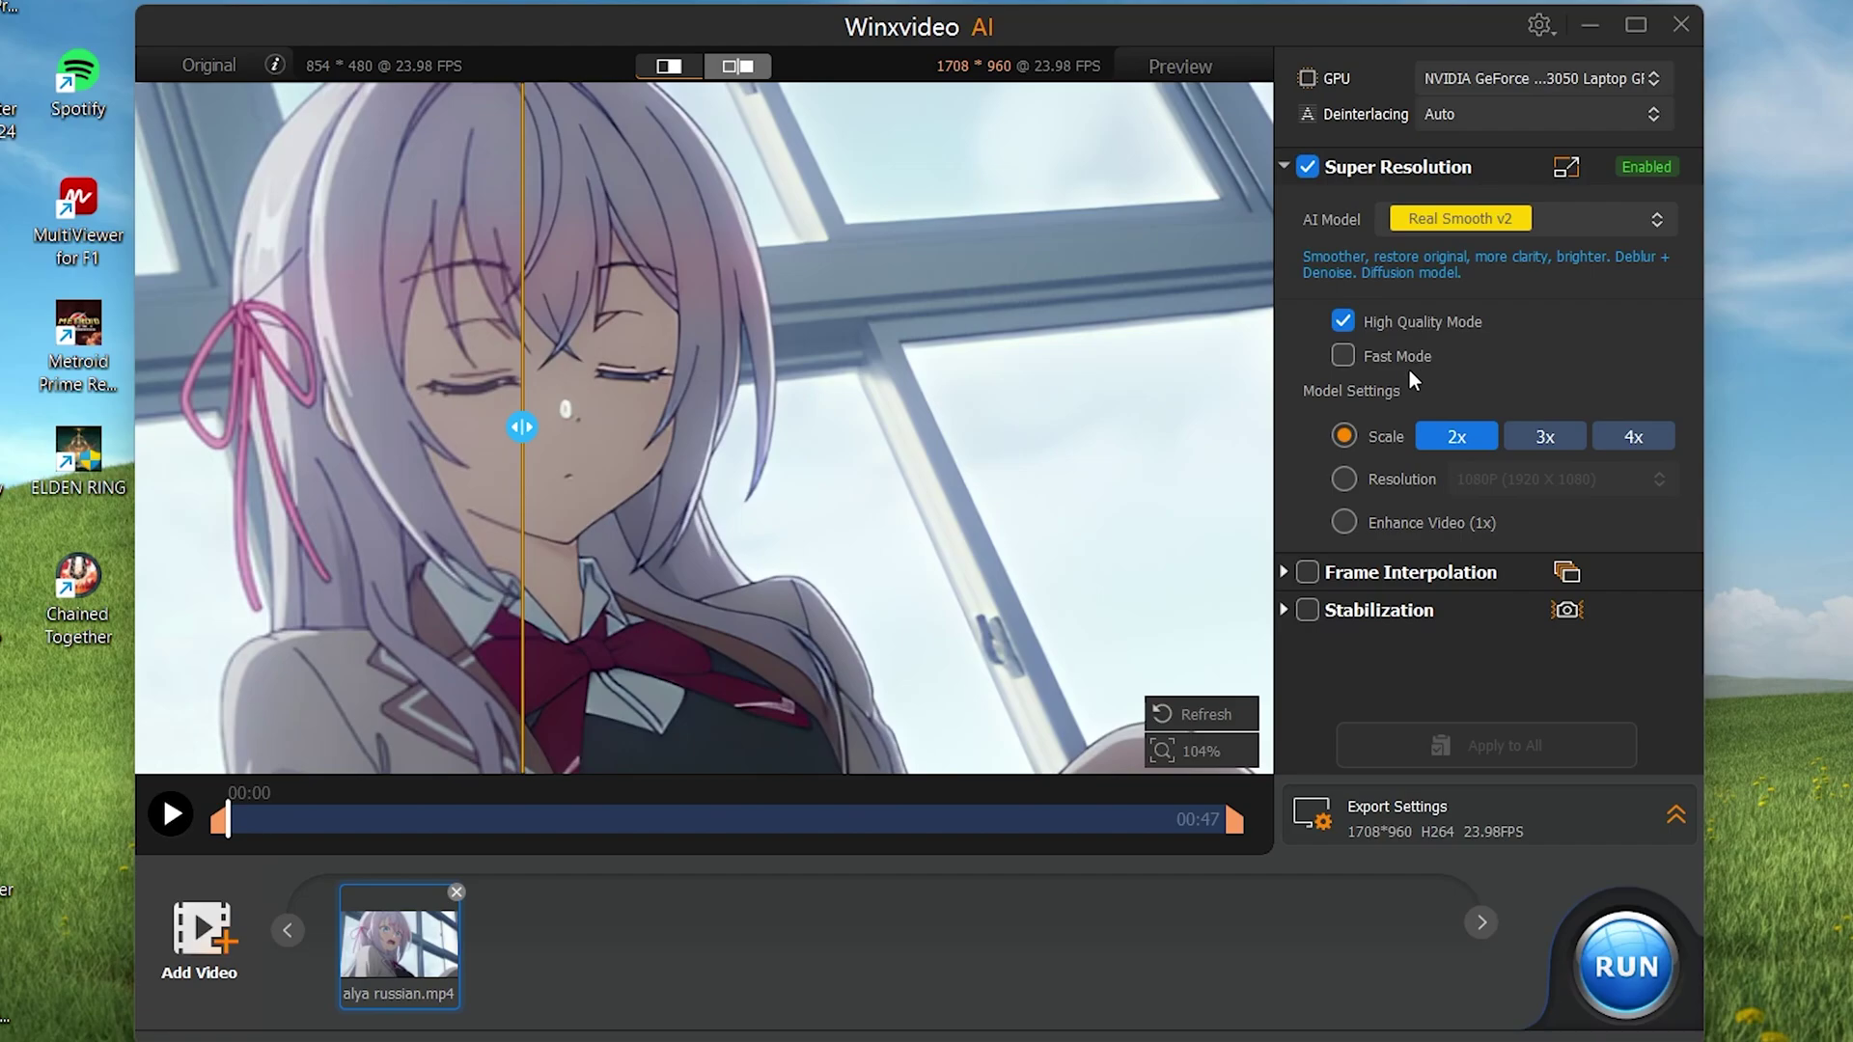
pyautogui.click(1345, 355)
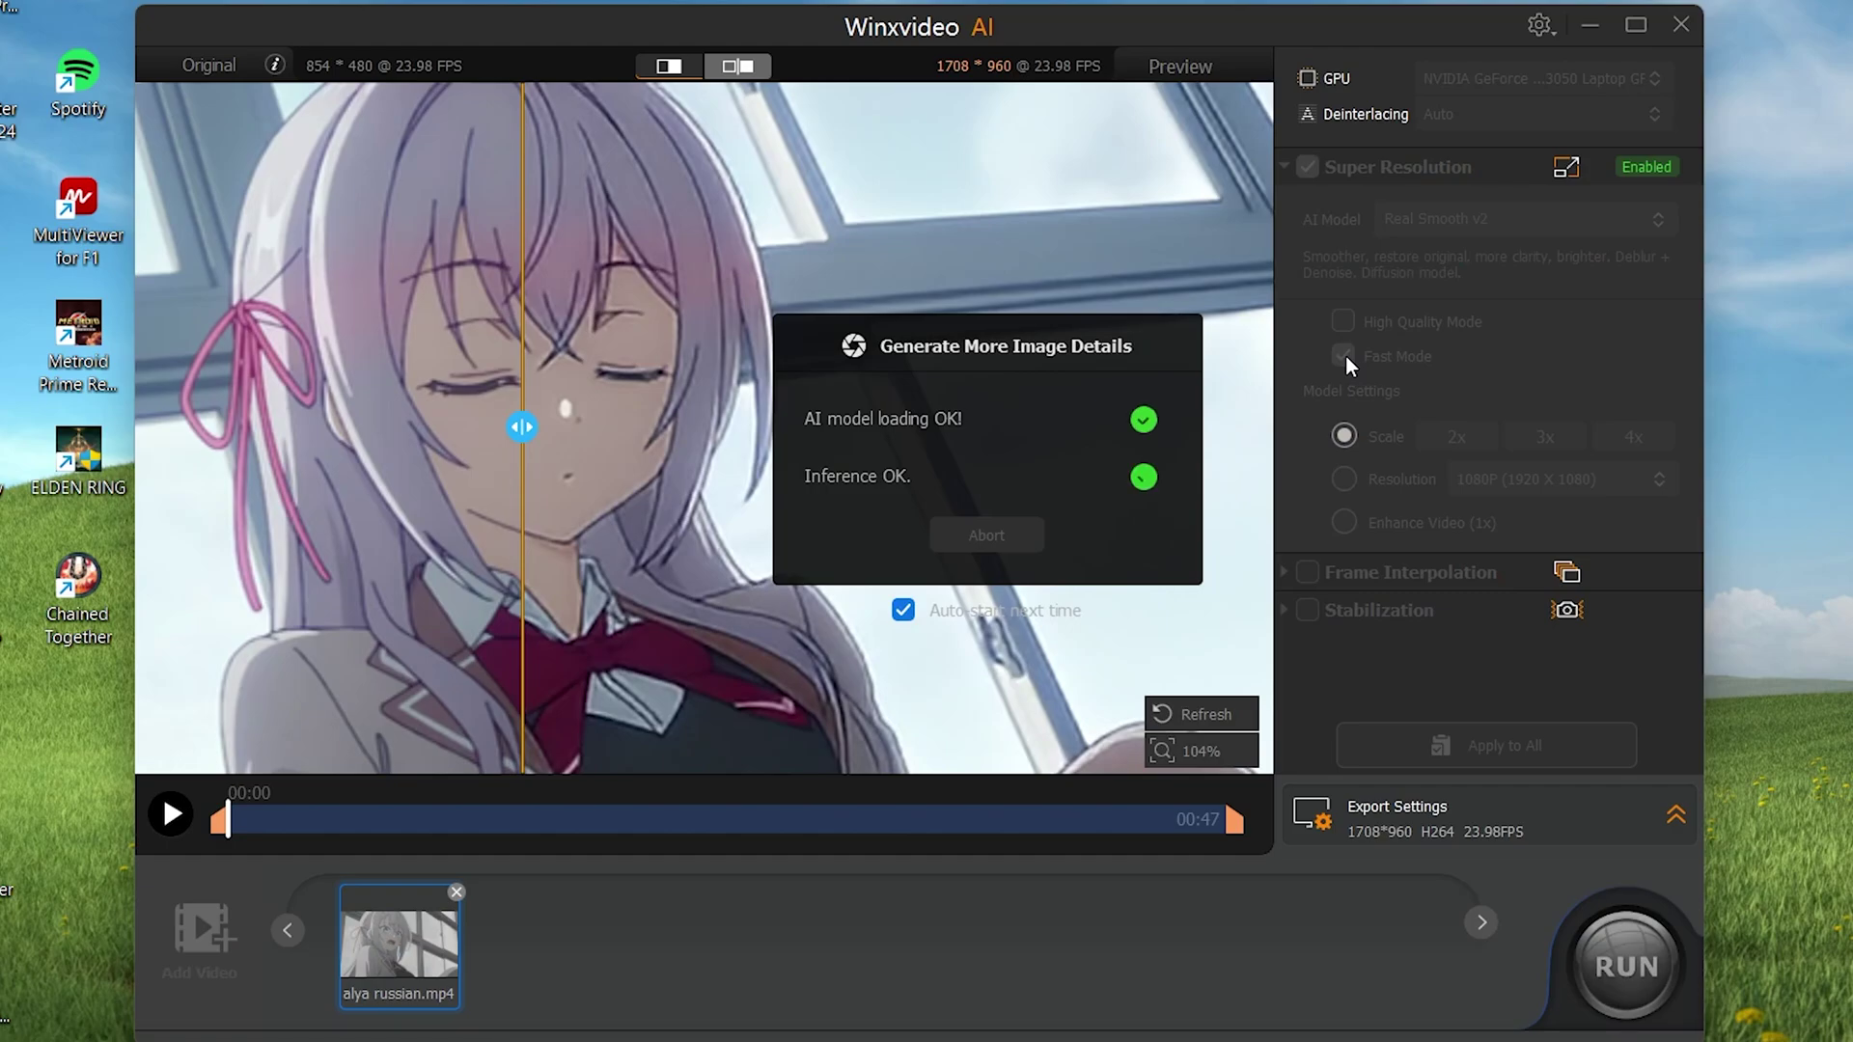
pyautogui.scroll(-2, 716, 303)
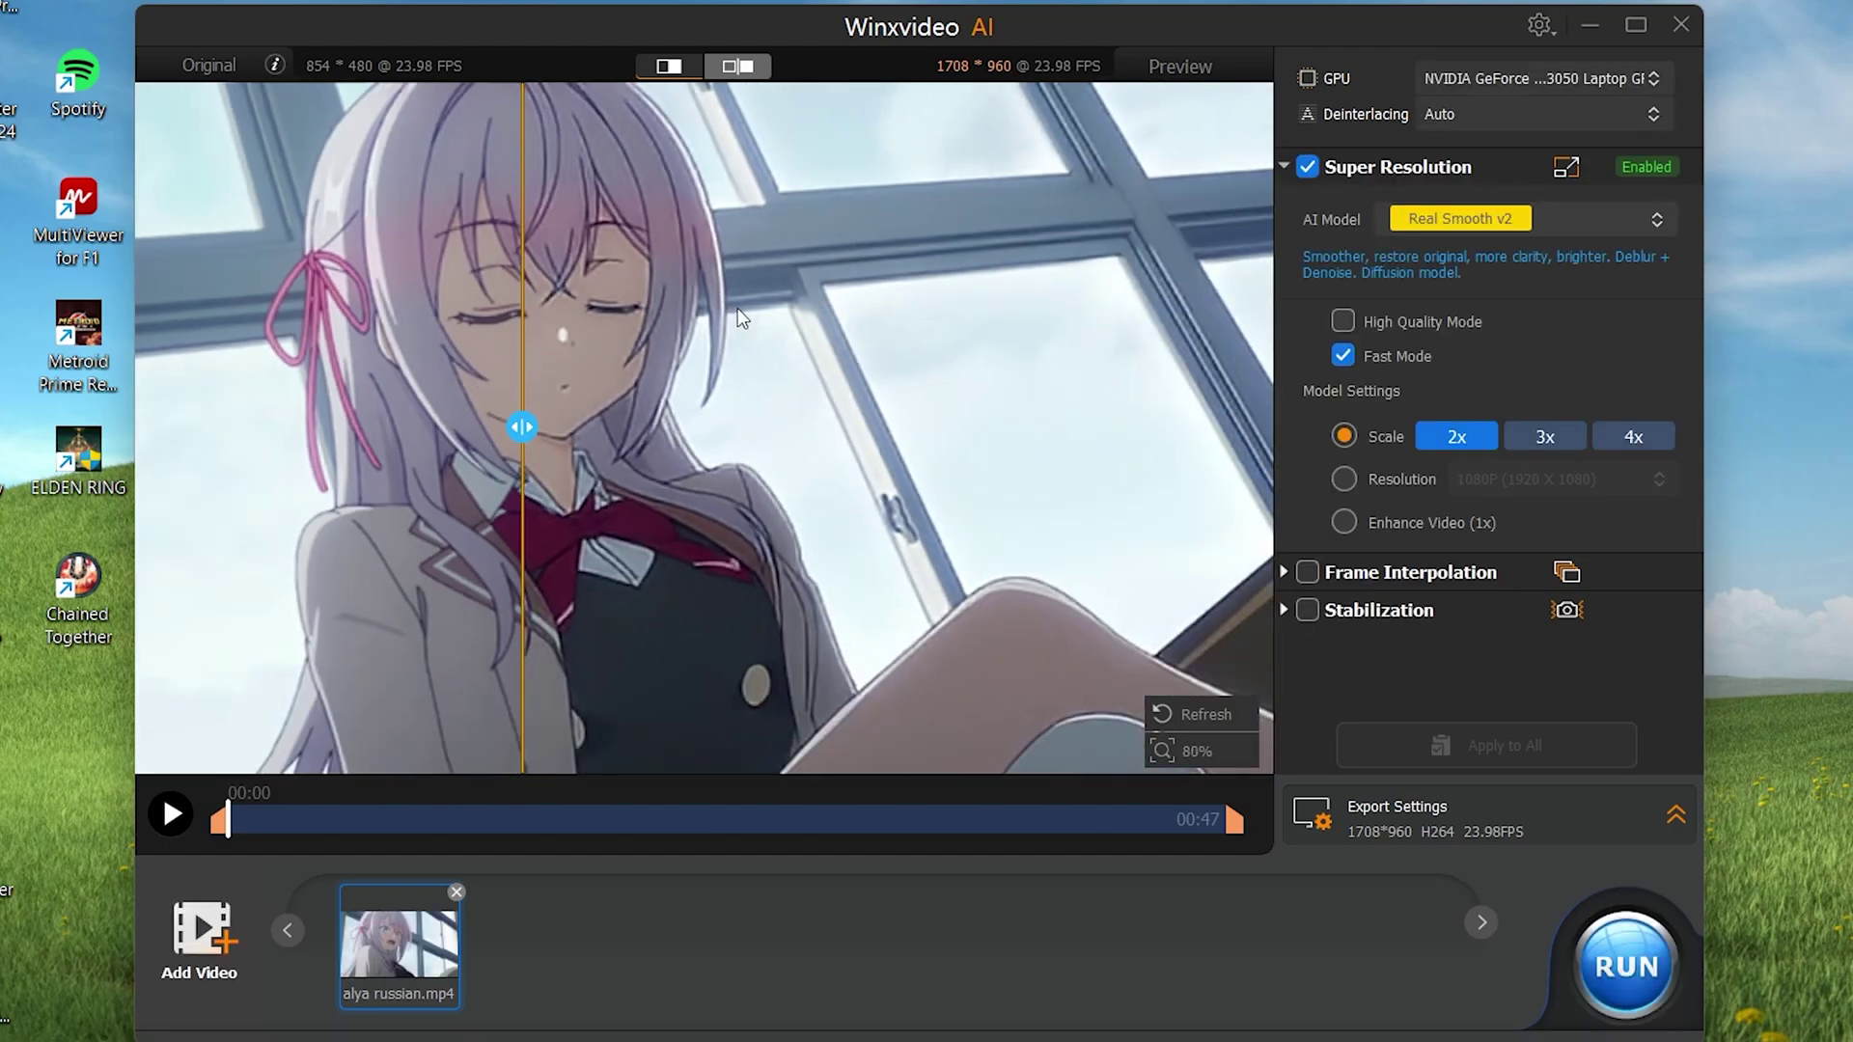
pyautogui.scroll(-2, 737, 316)
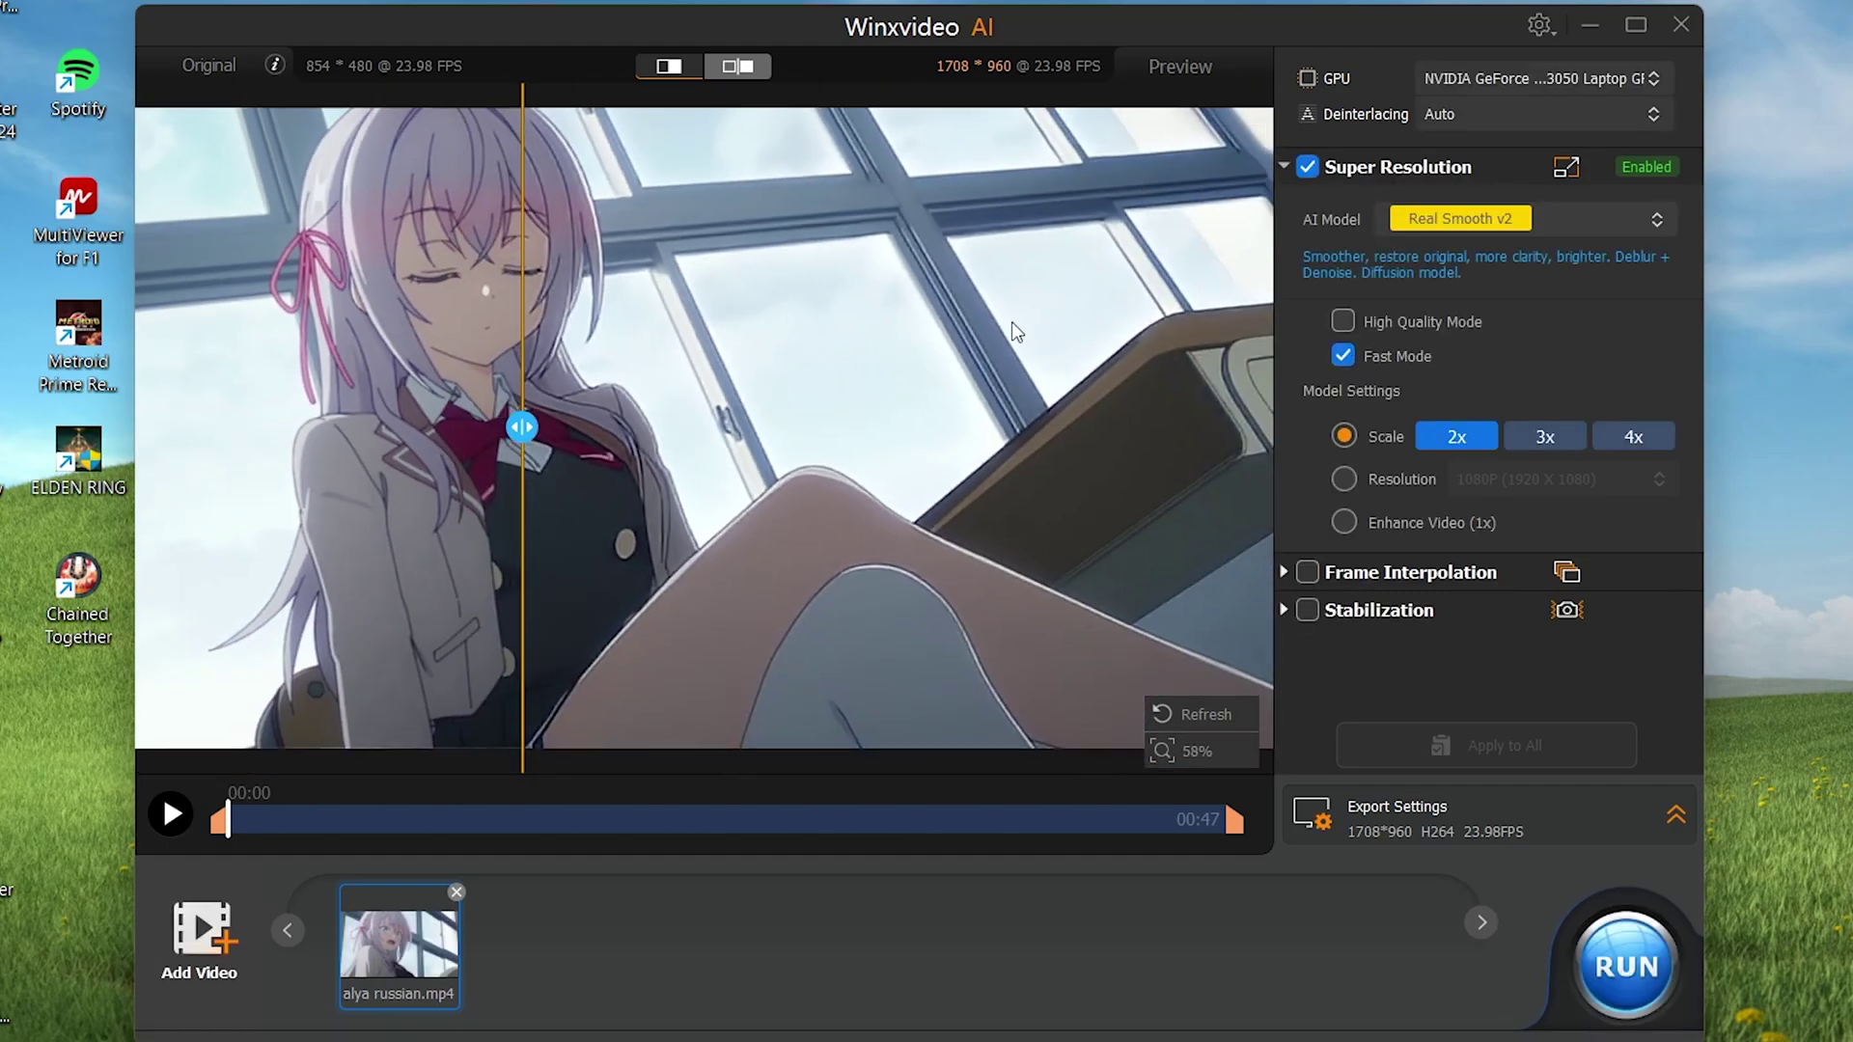
pyautogui.moveTo(526, 428); pyautogui.dragTo(471, 425)
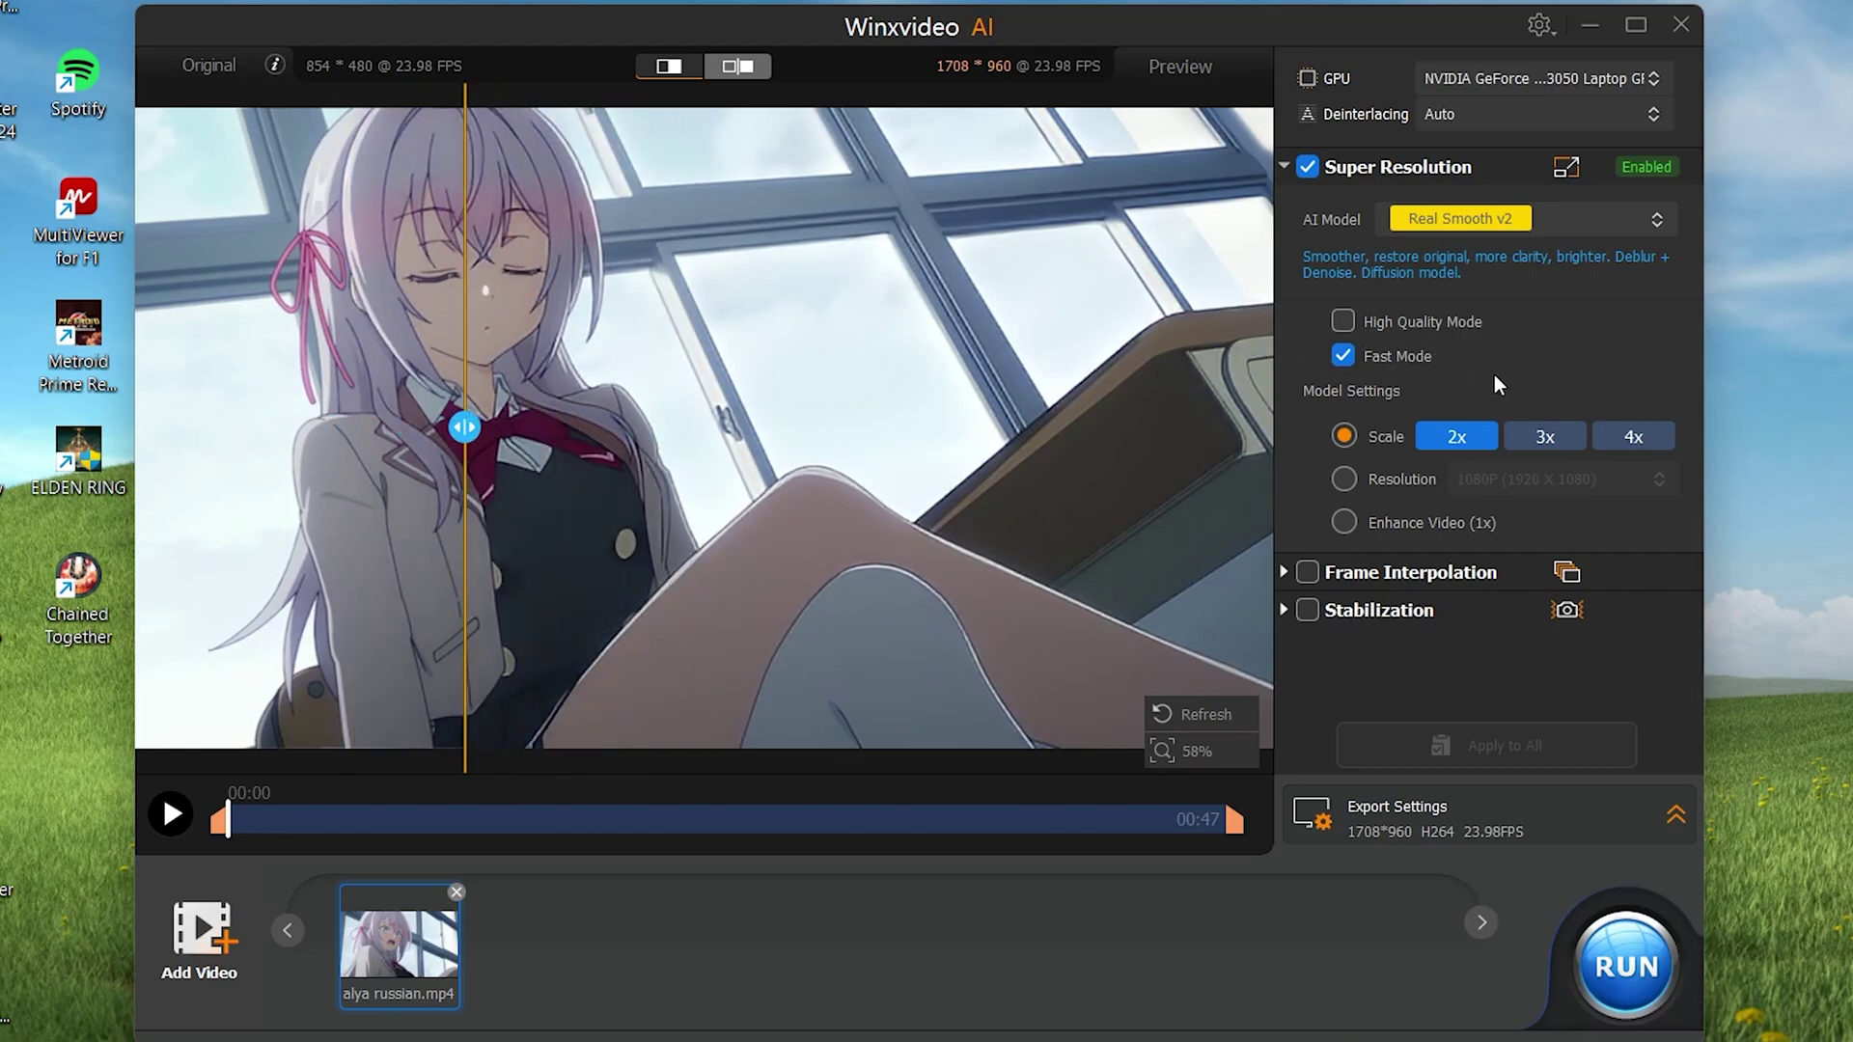
pyautogui.click(1338, 327)
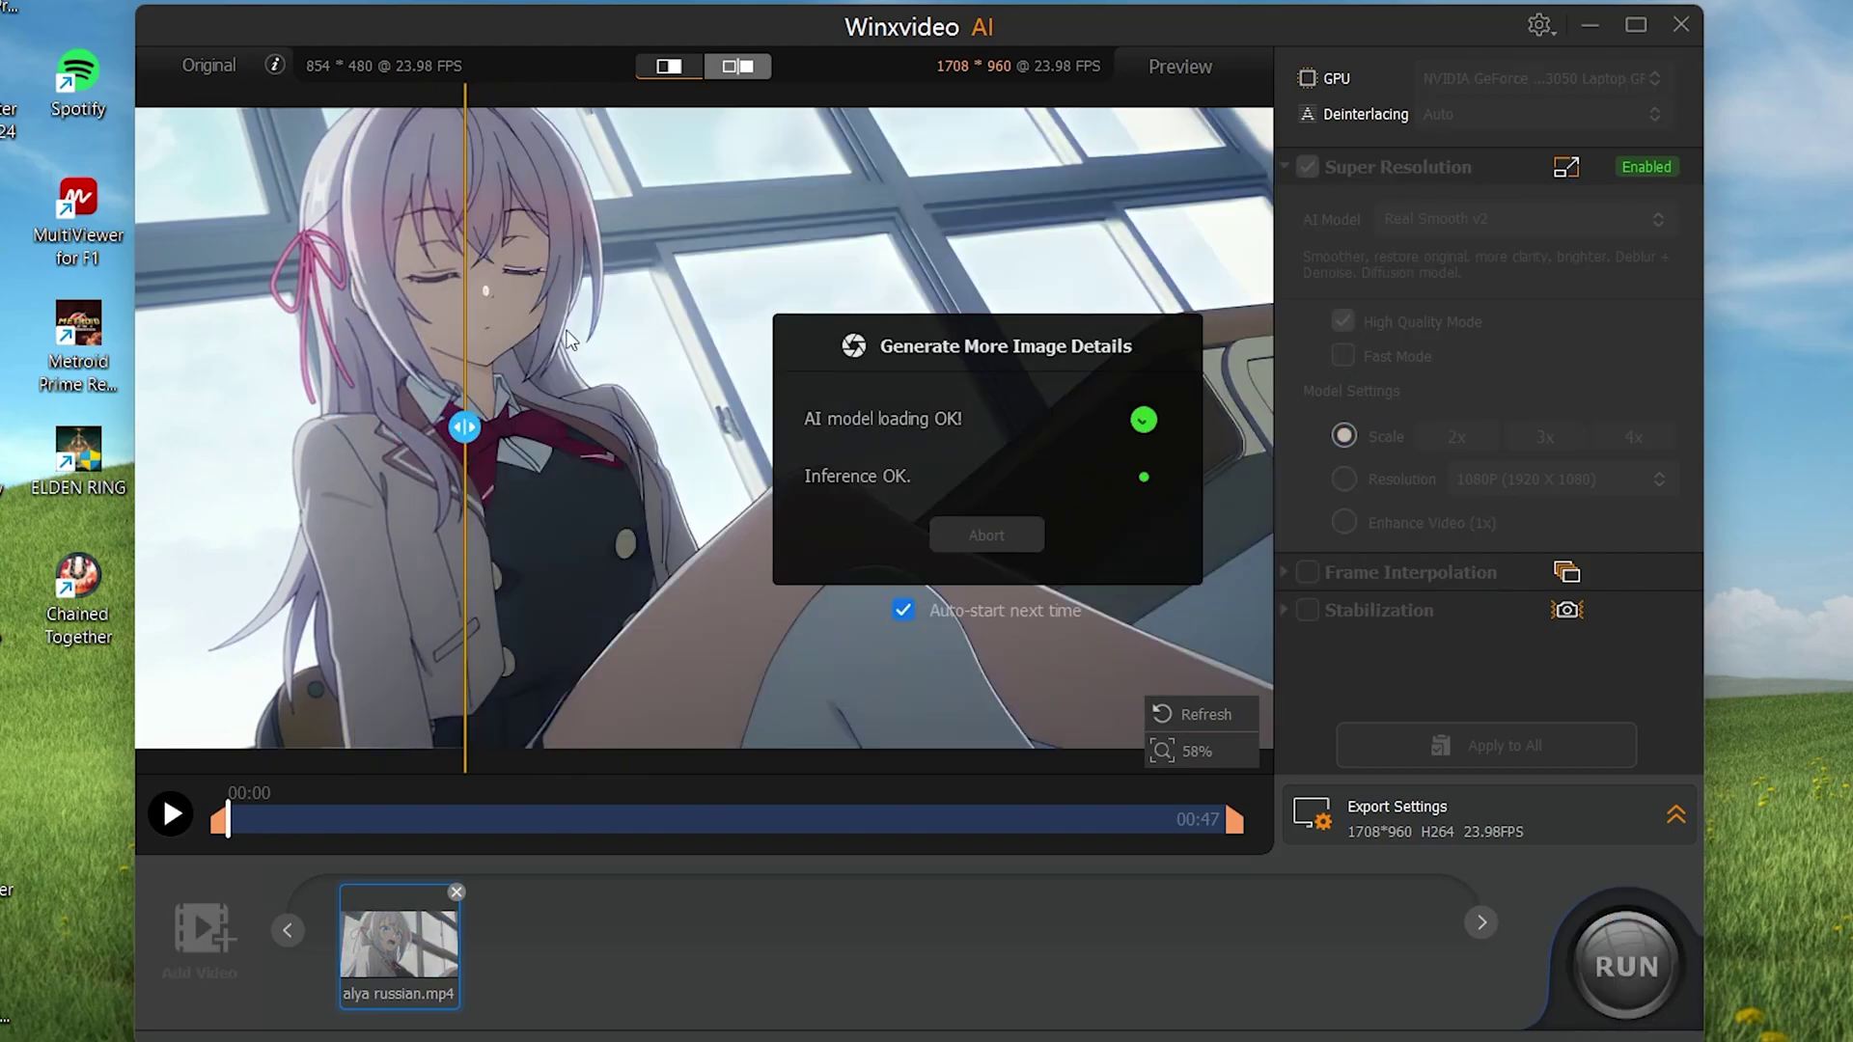
pyautogui.scroll(3, 559, 329)
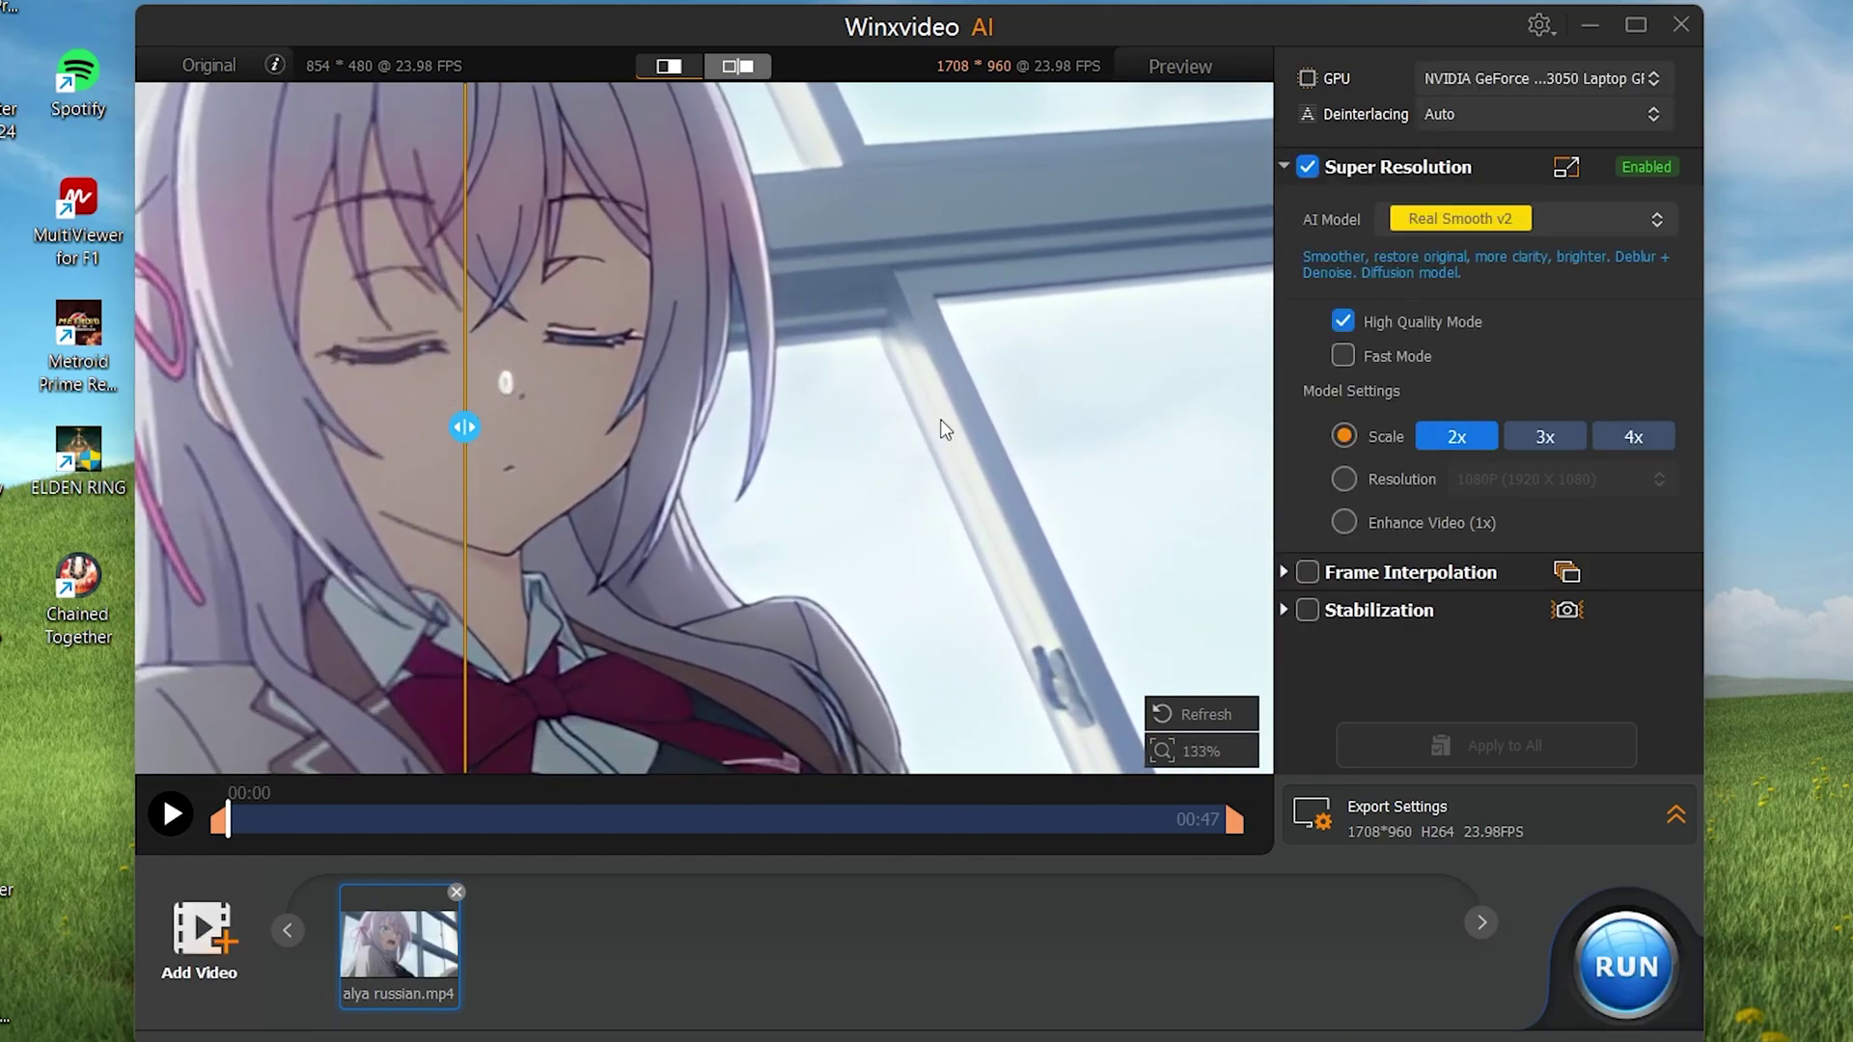
# Try 4x scale, then target 4K (3840 X 2160) resolution and compare before/after.
pyautogui.click(1630, 436)
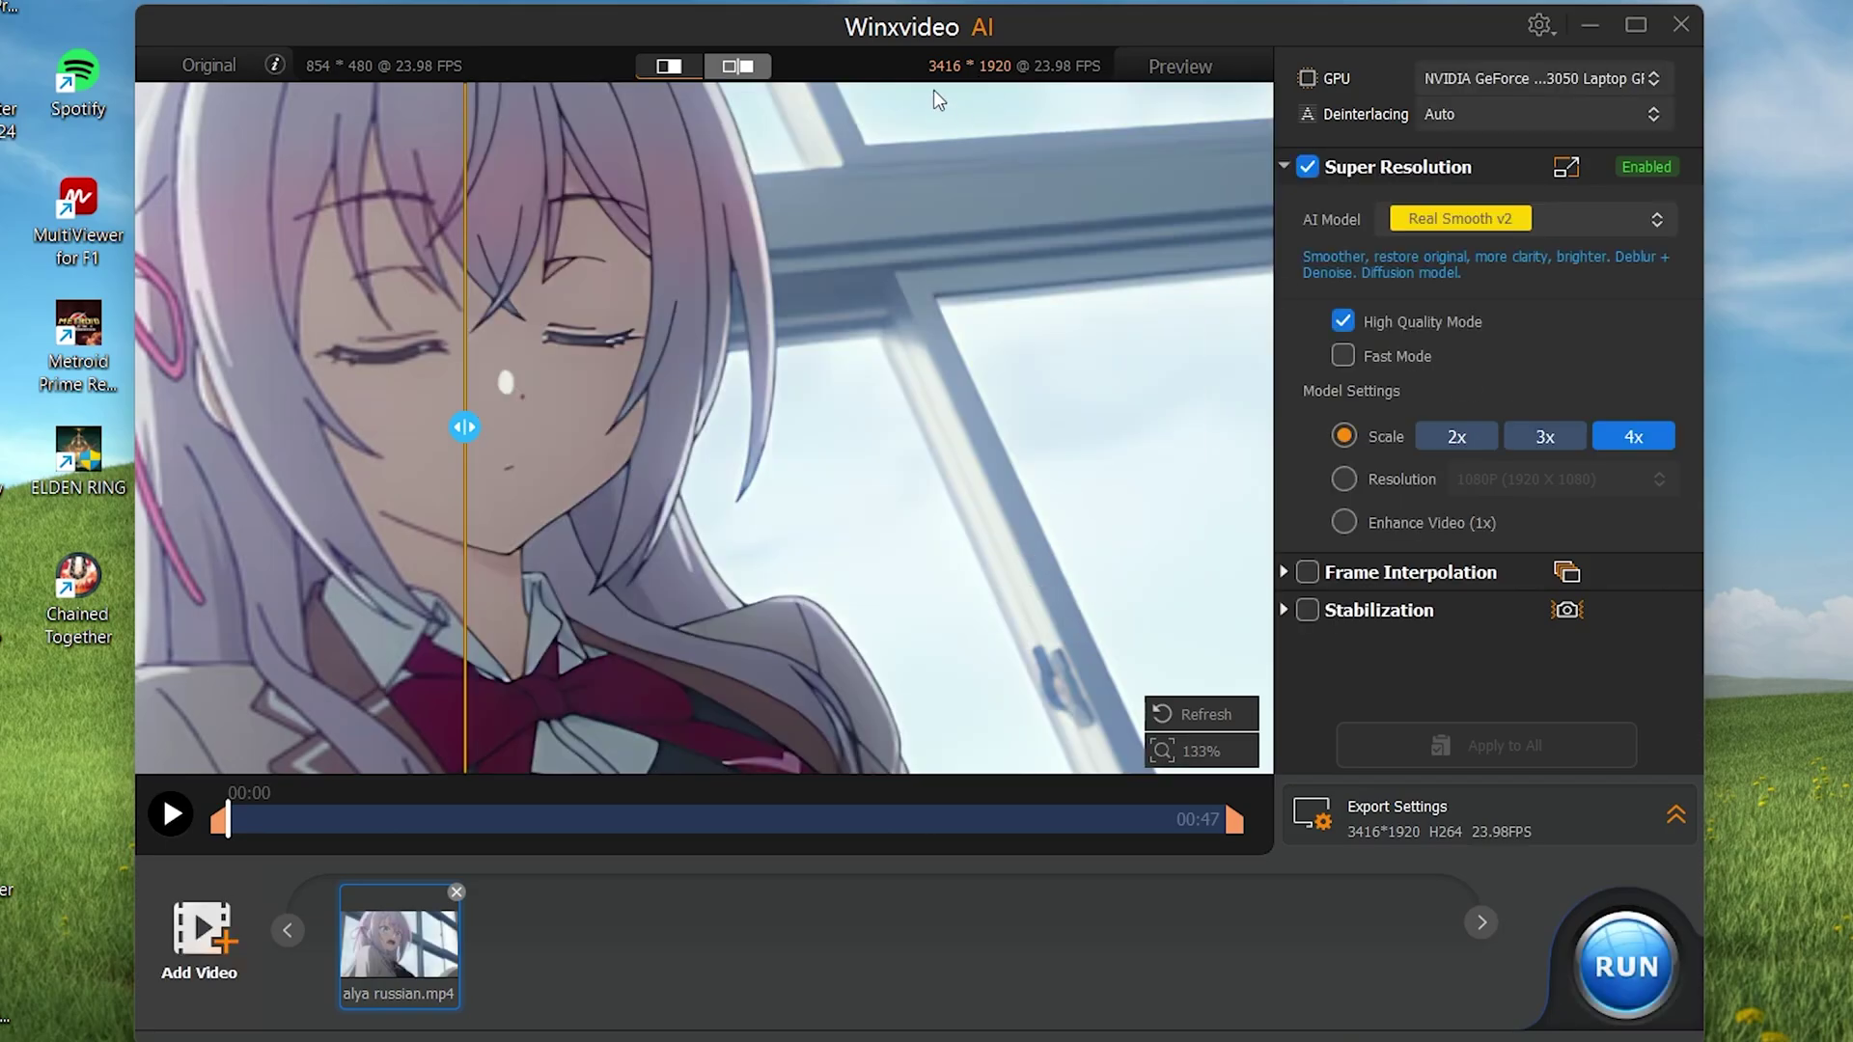
pyautogui.scroll(-5, 675, 162)
pyautogui.scroll(3, 529, 212)
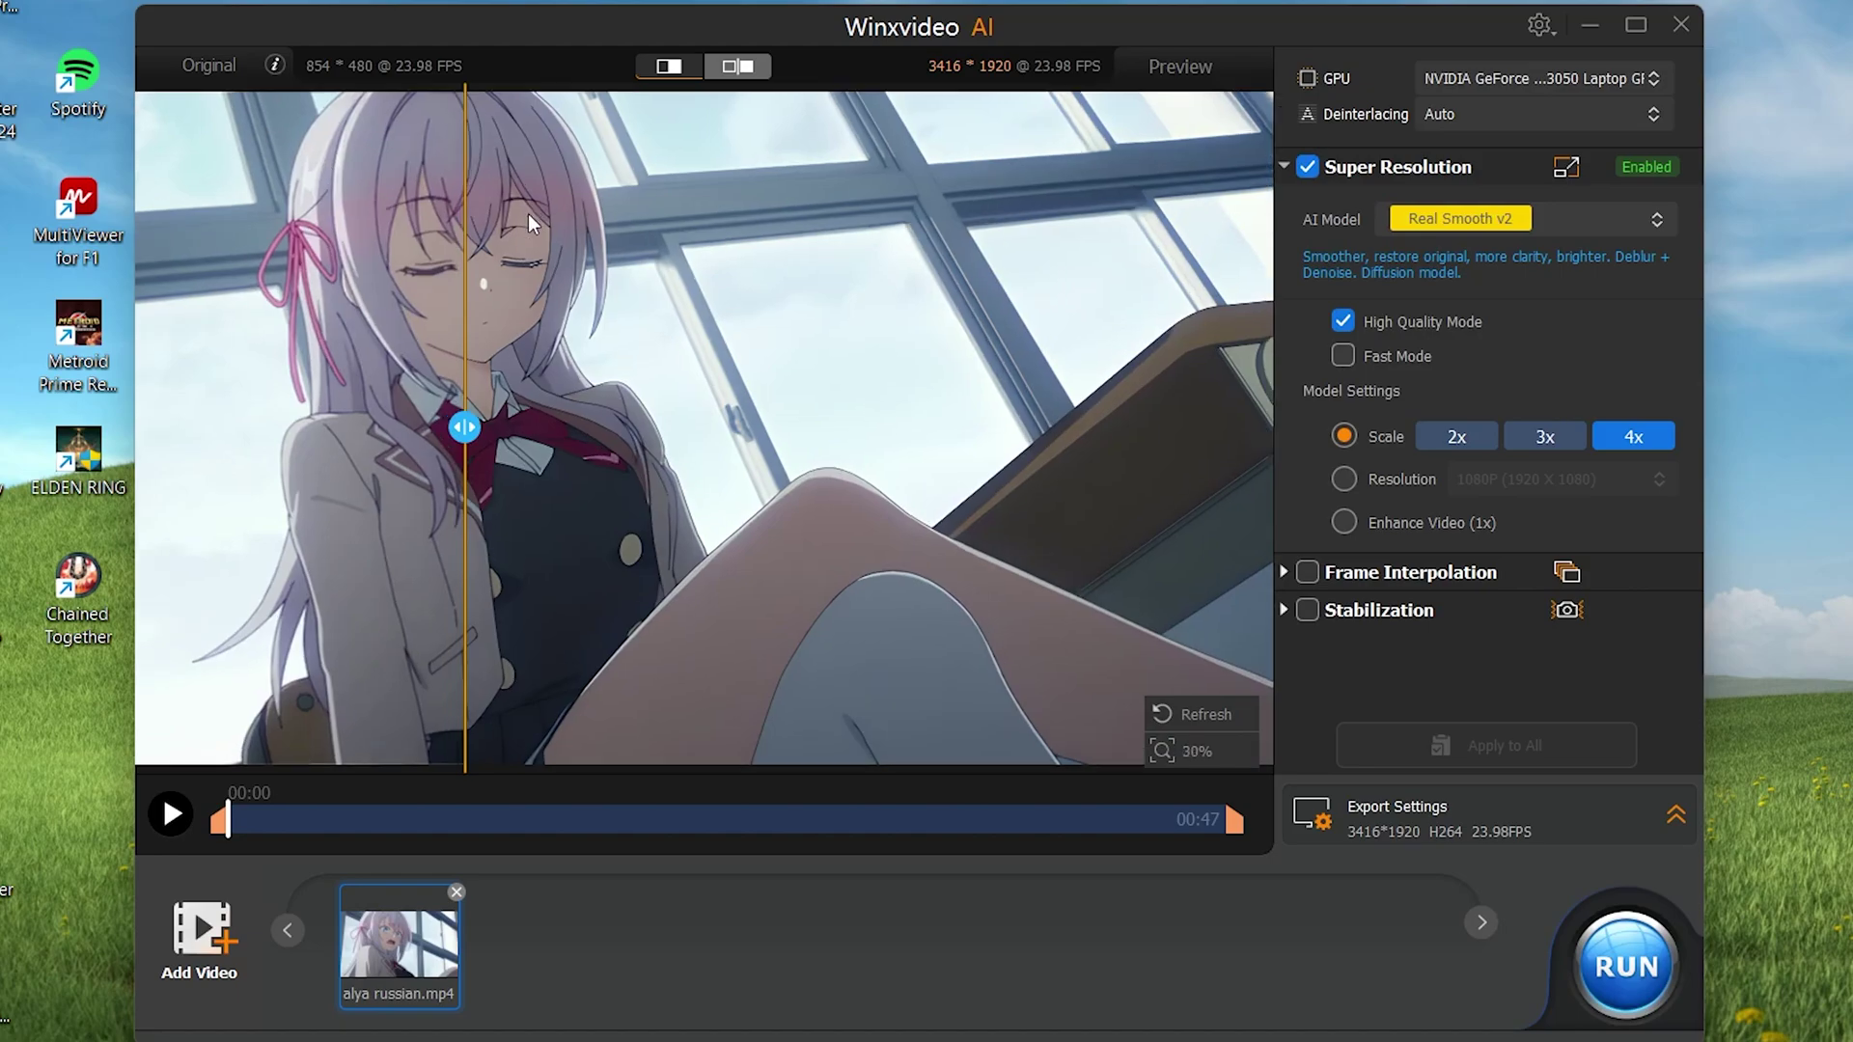
pyautogui.scroll(1, 637, 280)
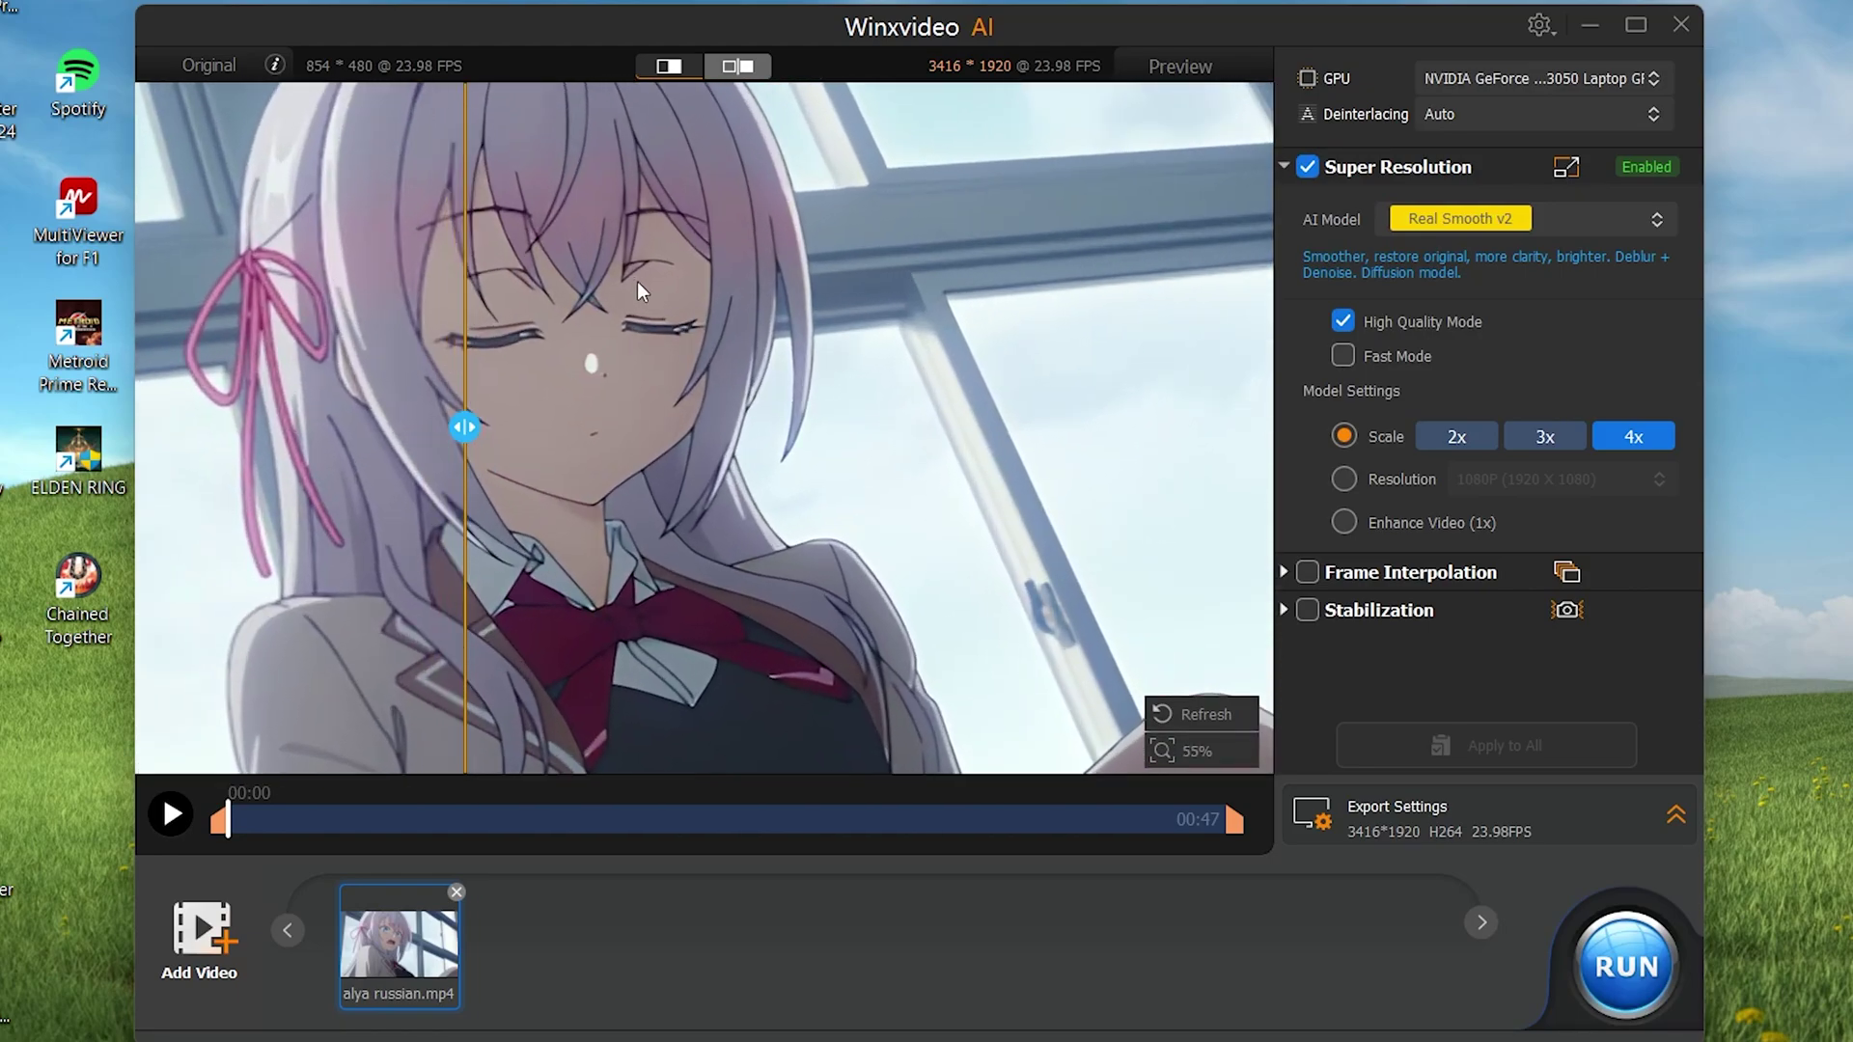
pyautogui.click(1345, 479)
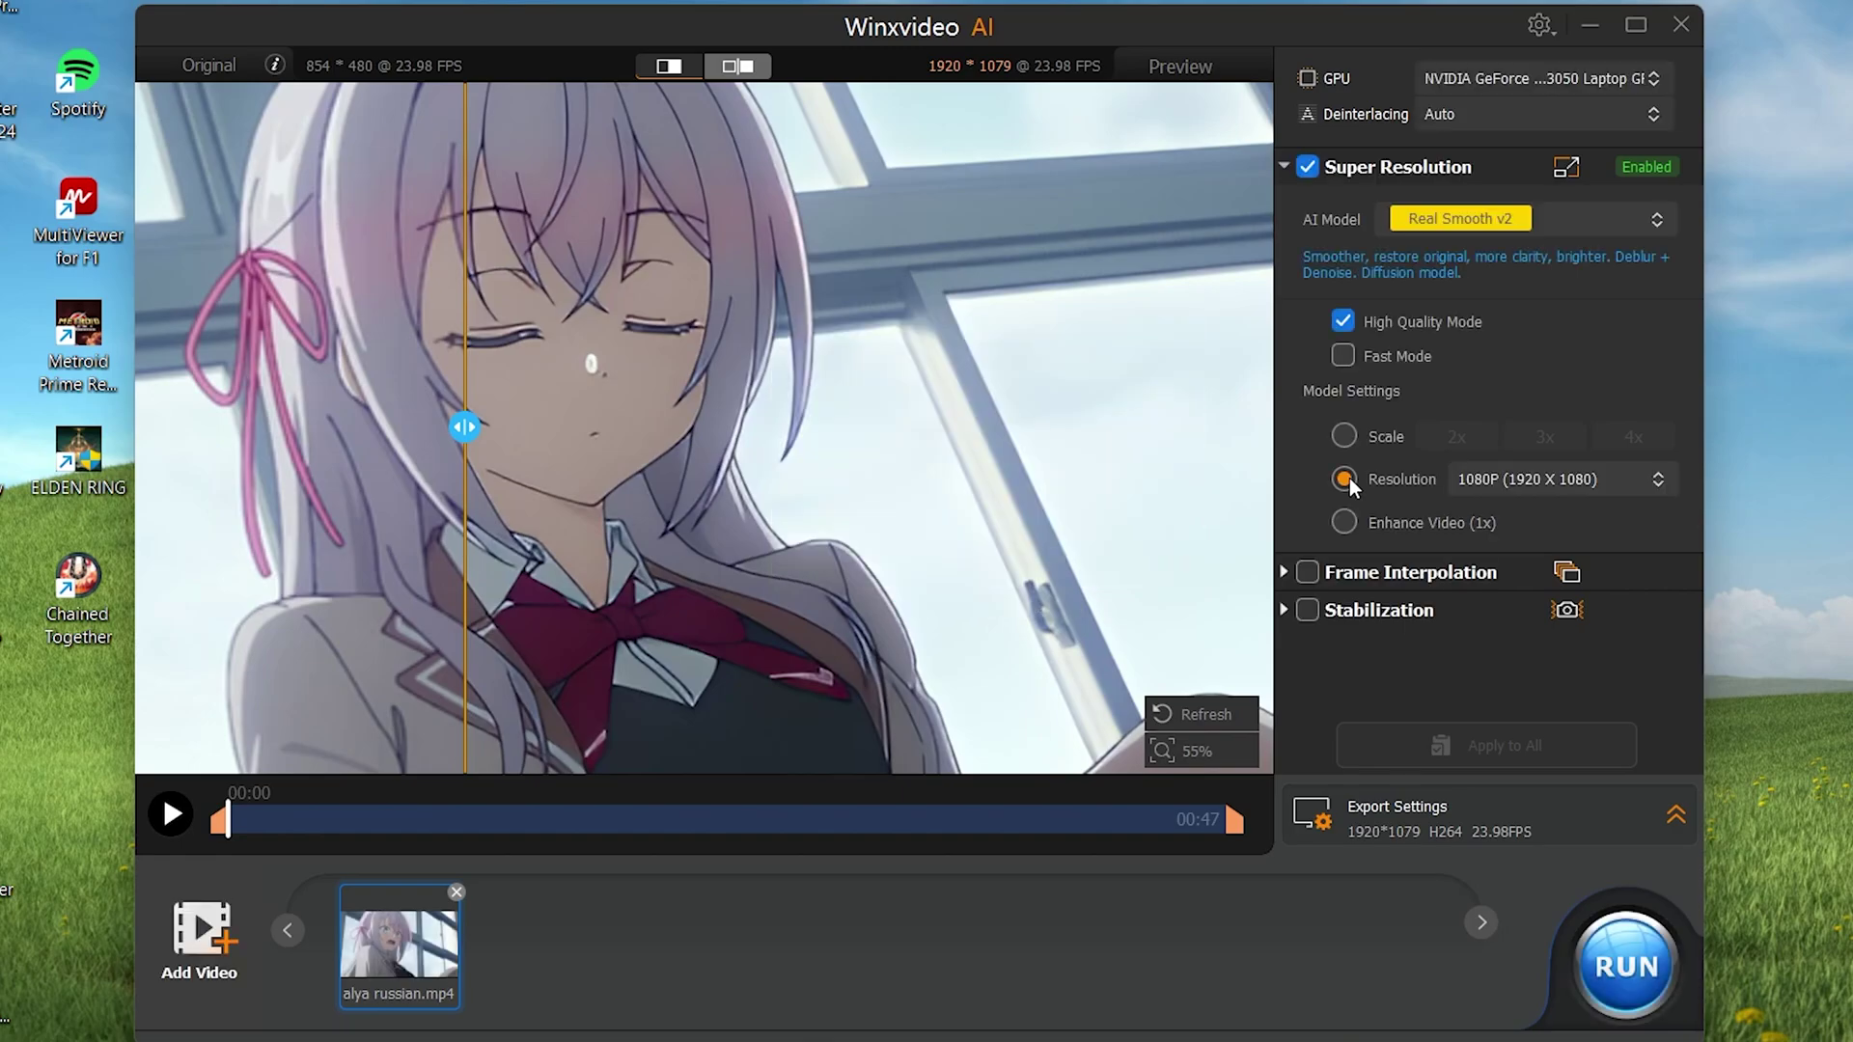
pyautogui.click(1534, 480)
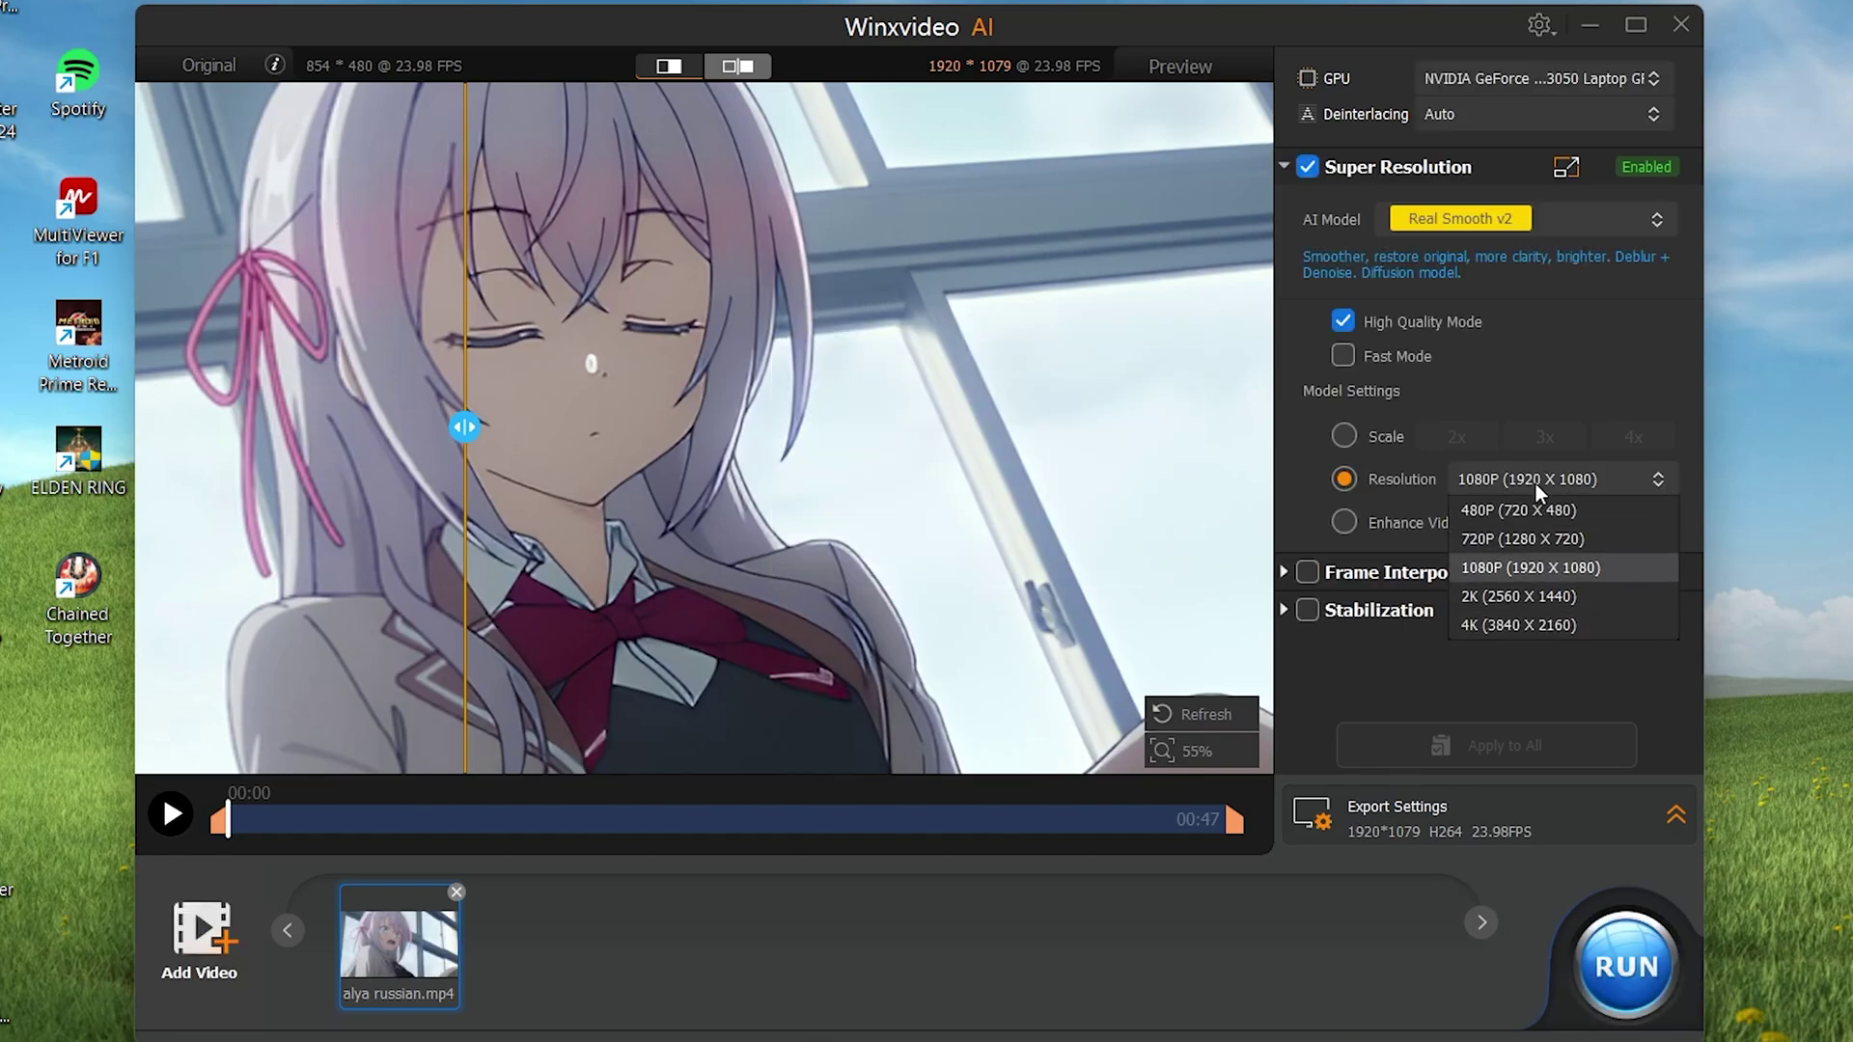
pyautogui.click(1573, 623)
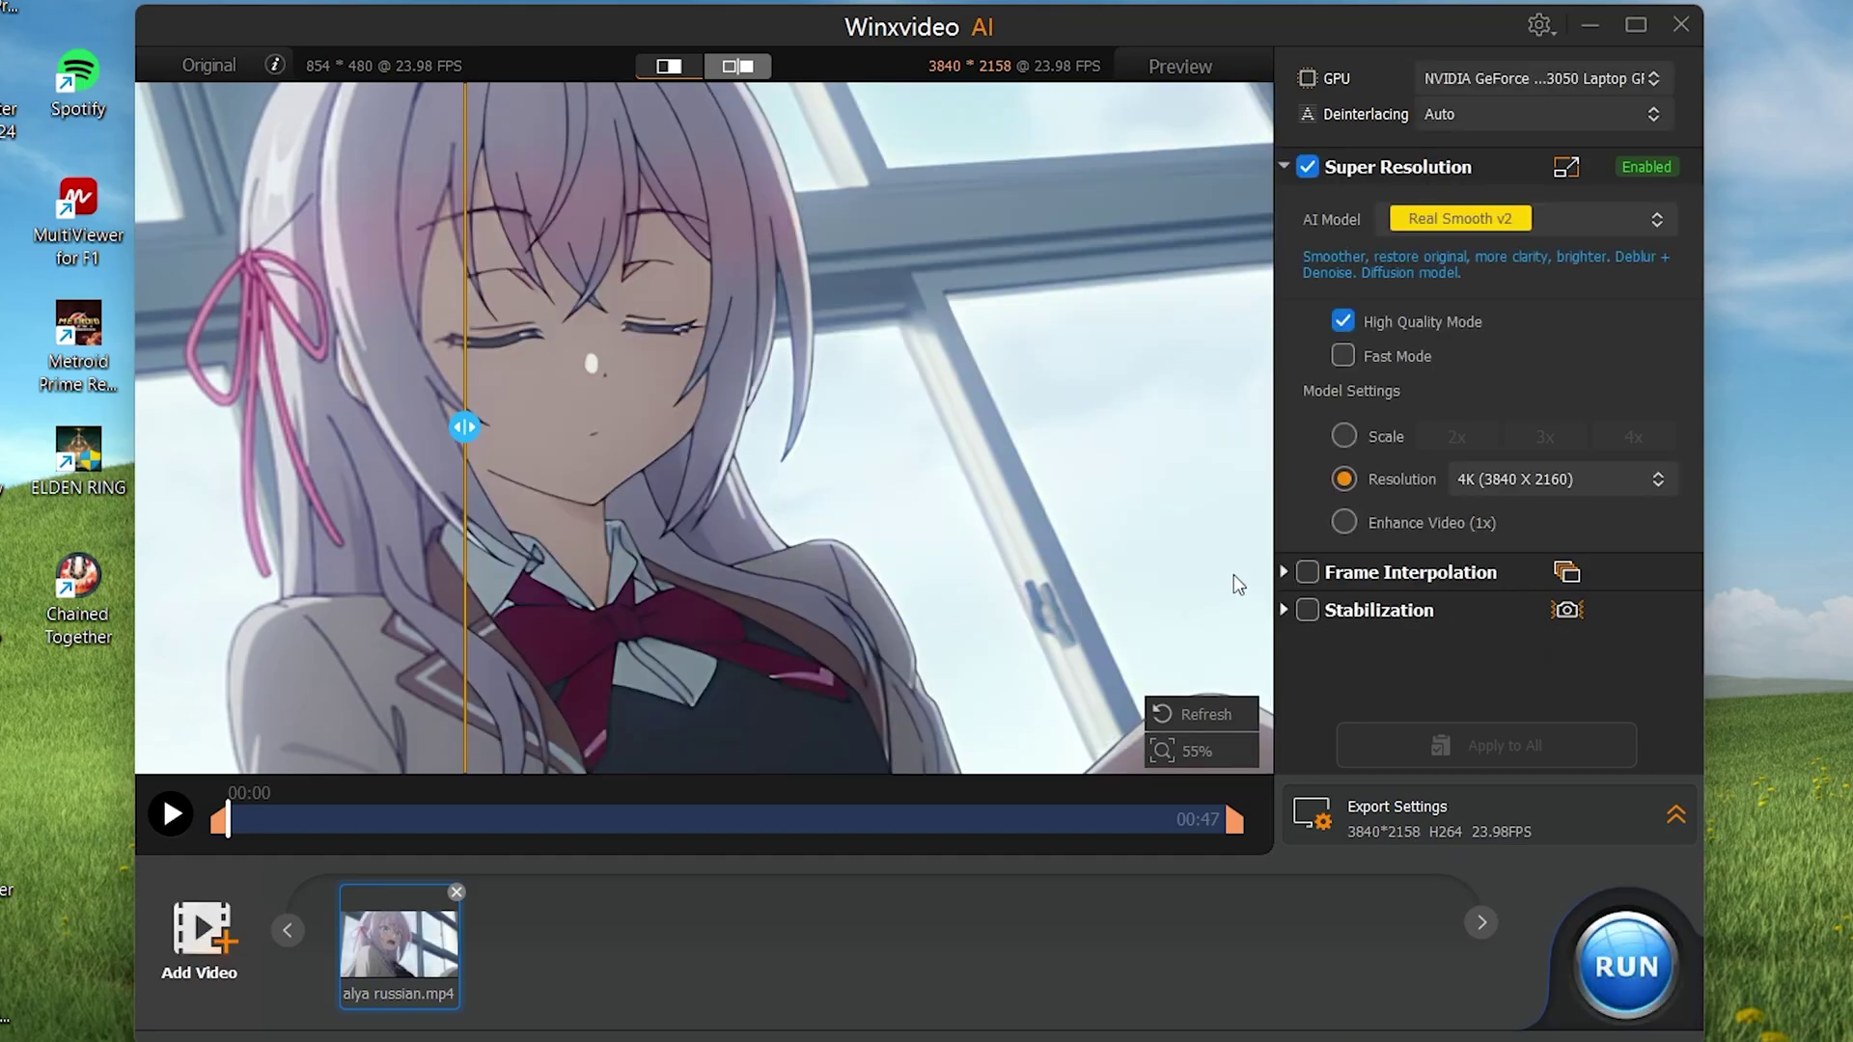
pyautogui.moveTo(464, 427); pyautogui.dragTo(381, 428)
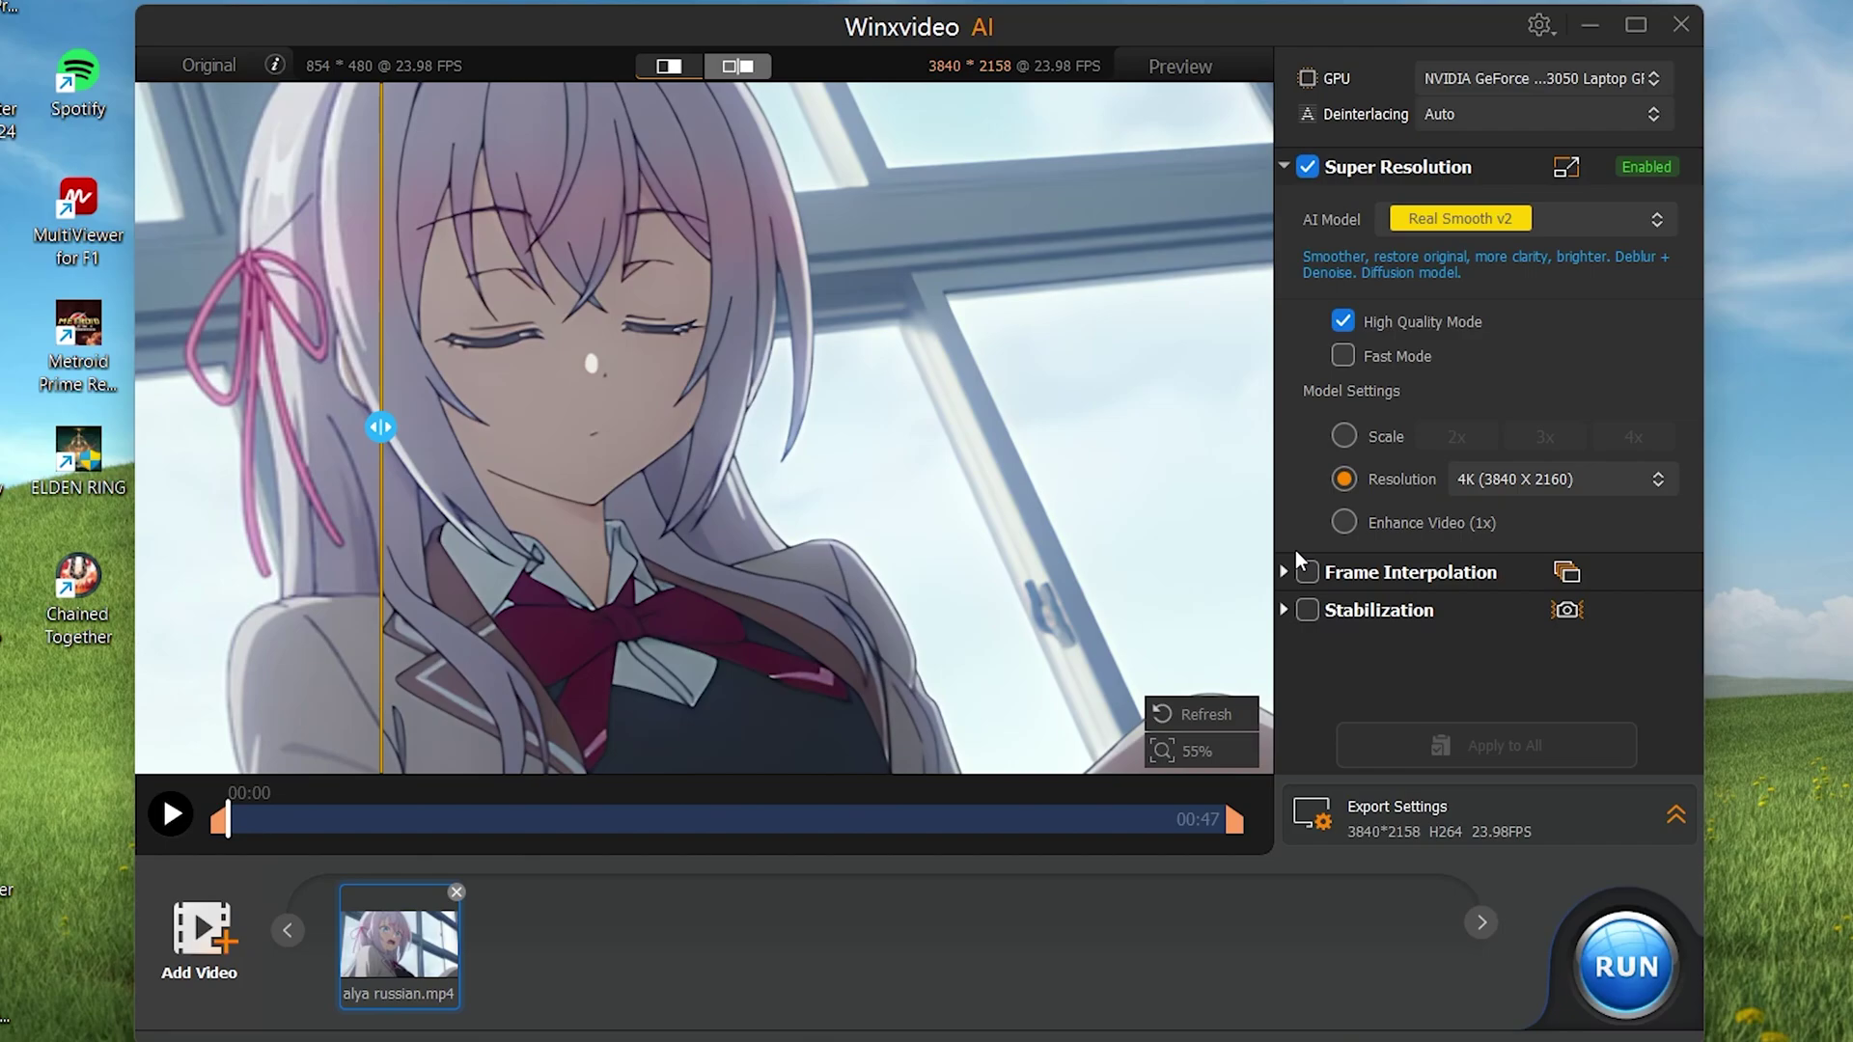
# Switch Real Smooth v2 to Enhance Video (1x) mode, keeping 854*480 output, and compare before/after.
pyautogui.click(1347, 513)
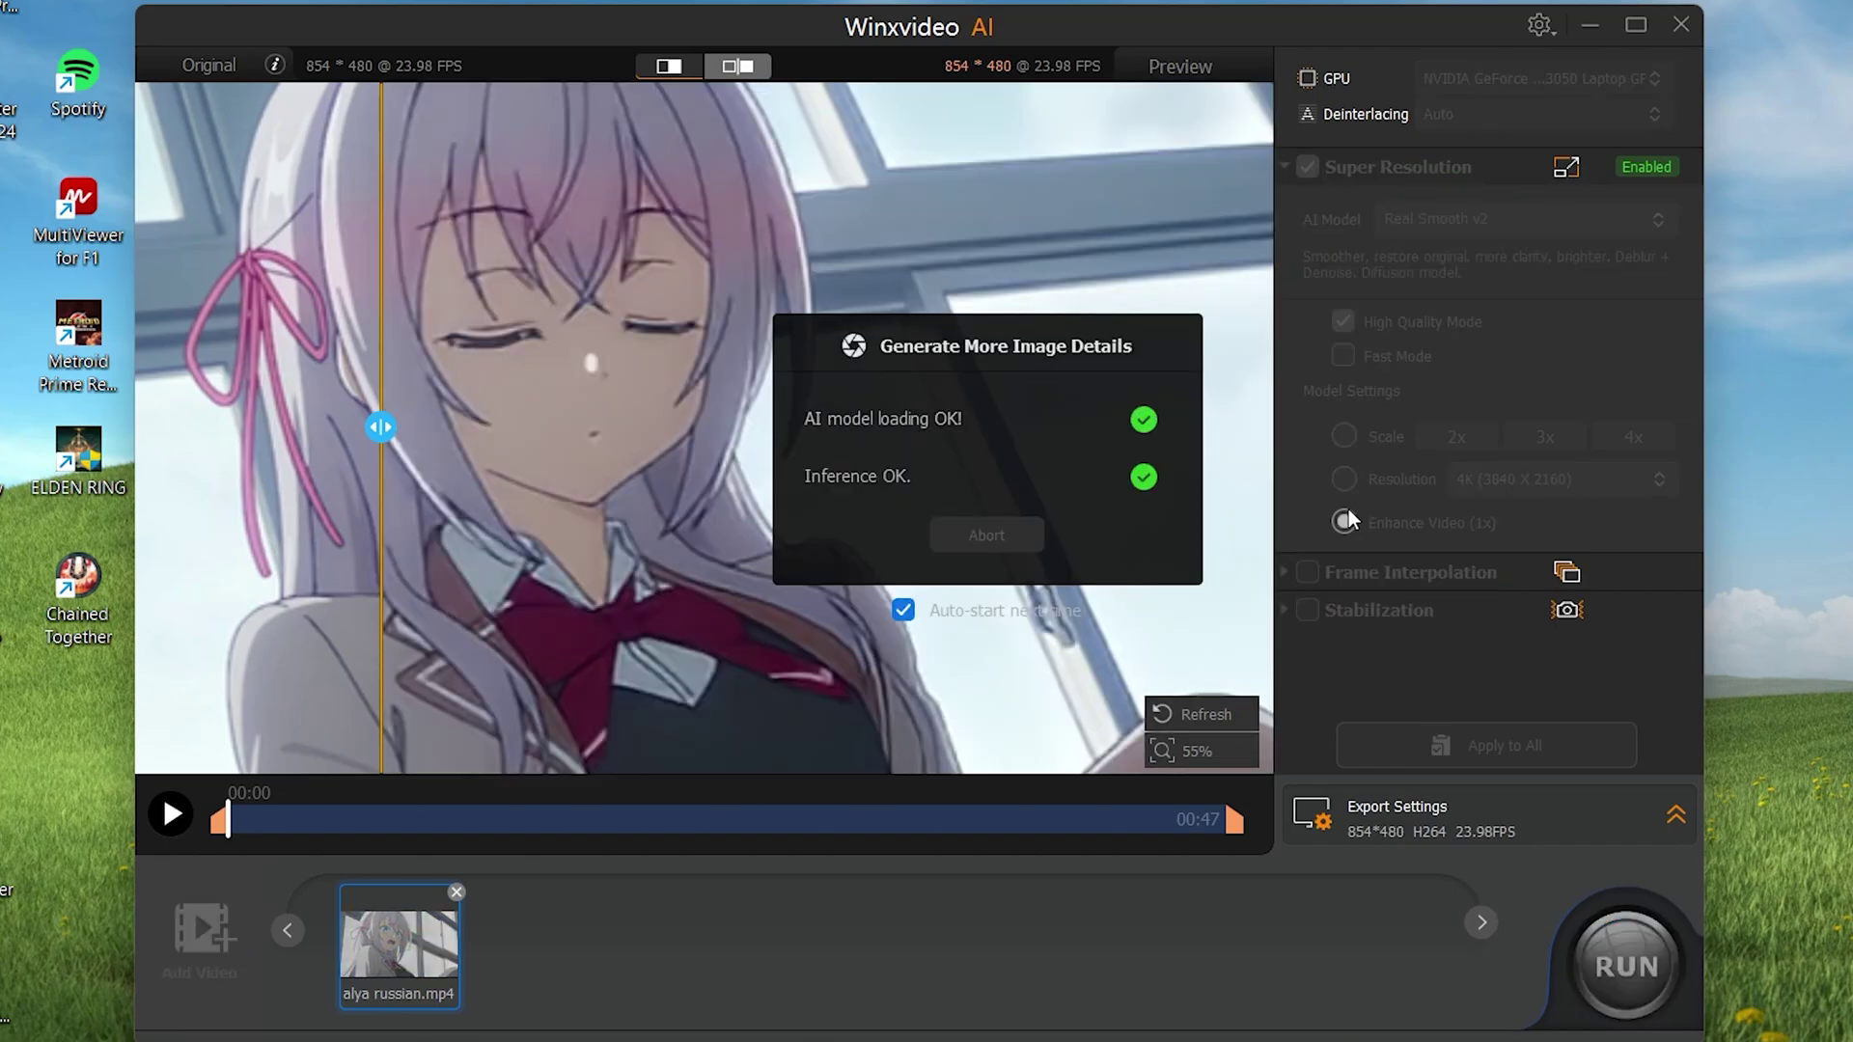
pyautogui.moveTo(380, 425); pyautogui.dragTo(439, 547)
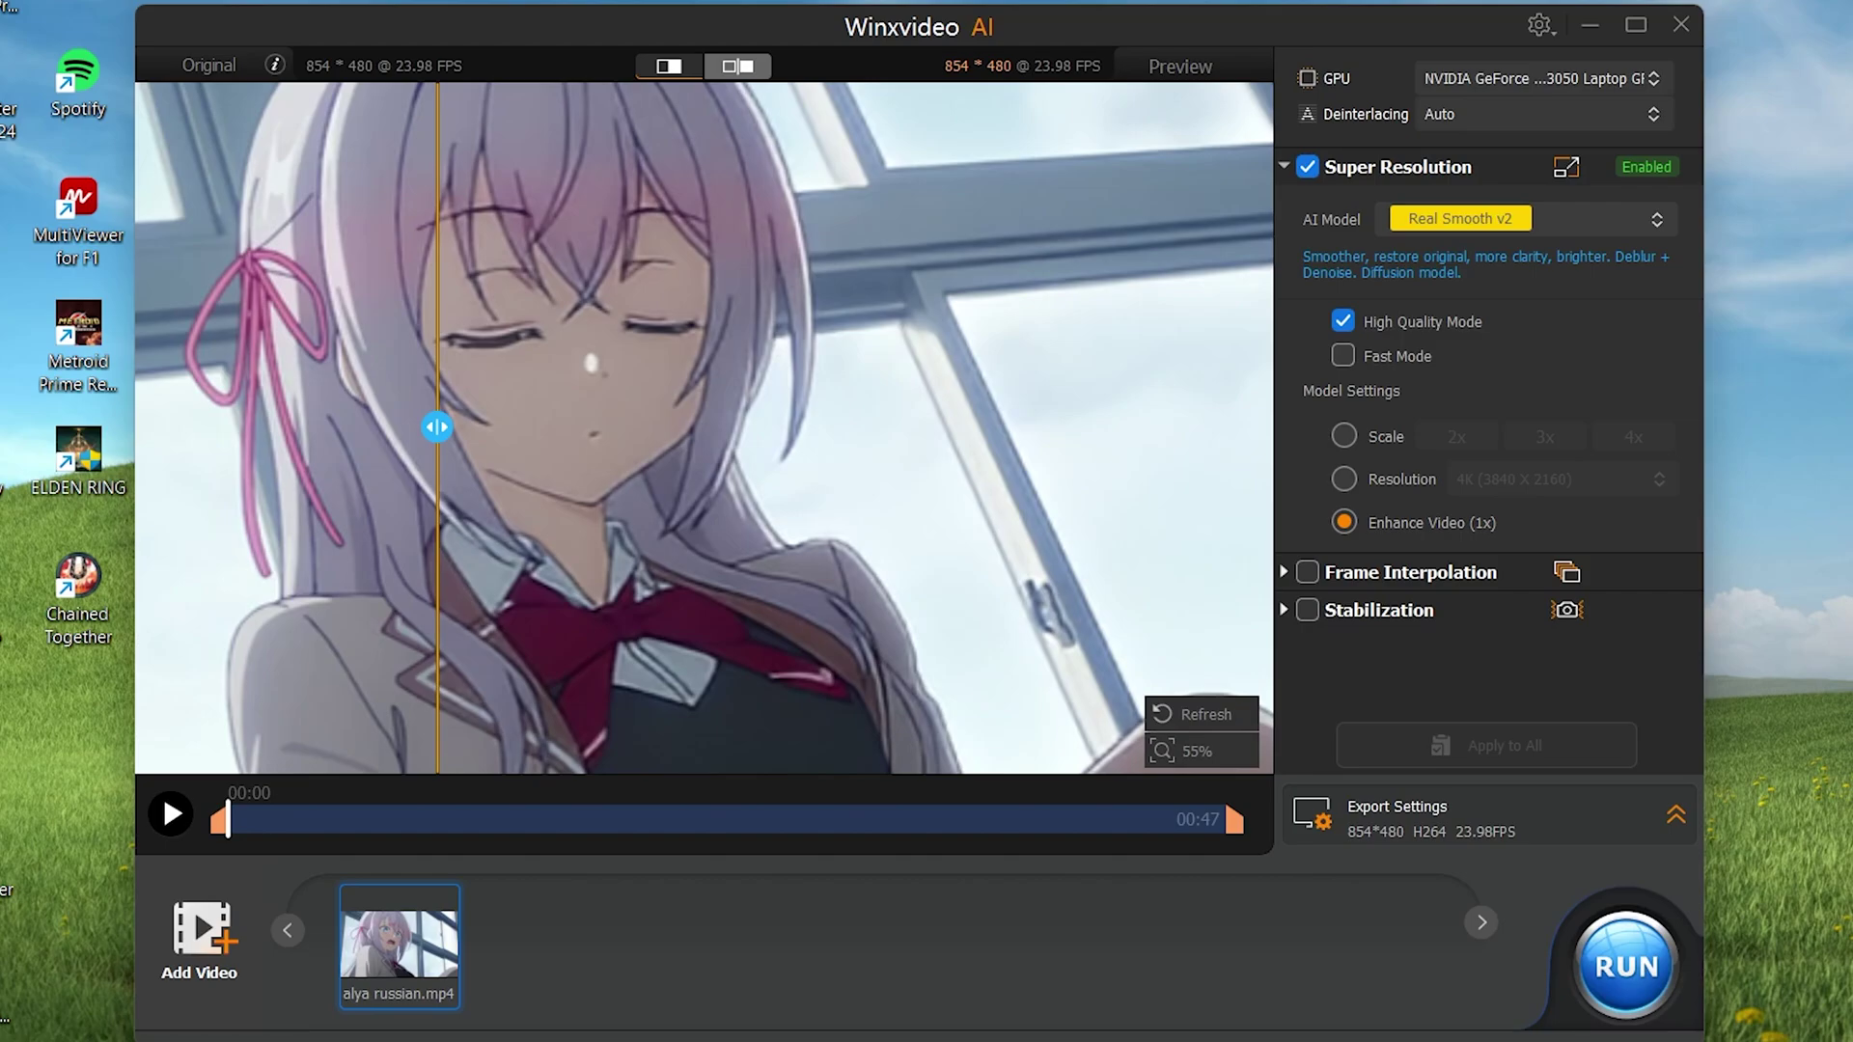
# Expand Export Settings, check the GOP value 24, and keep Quality Level at High.
pyautogui.click(1670, 822)
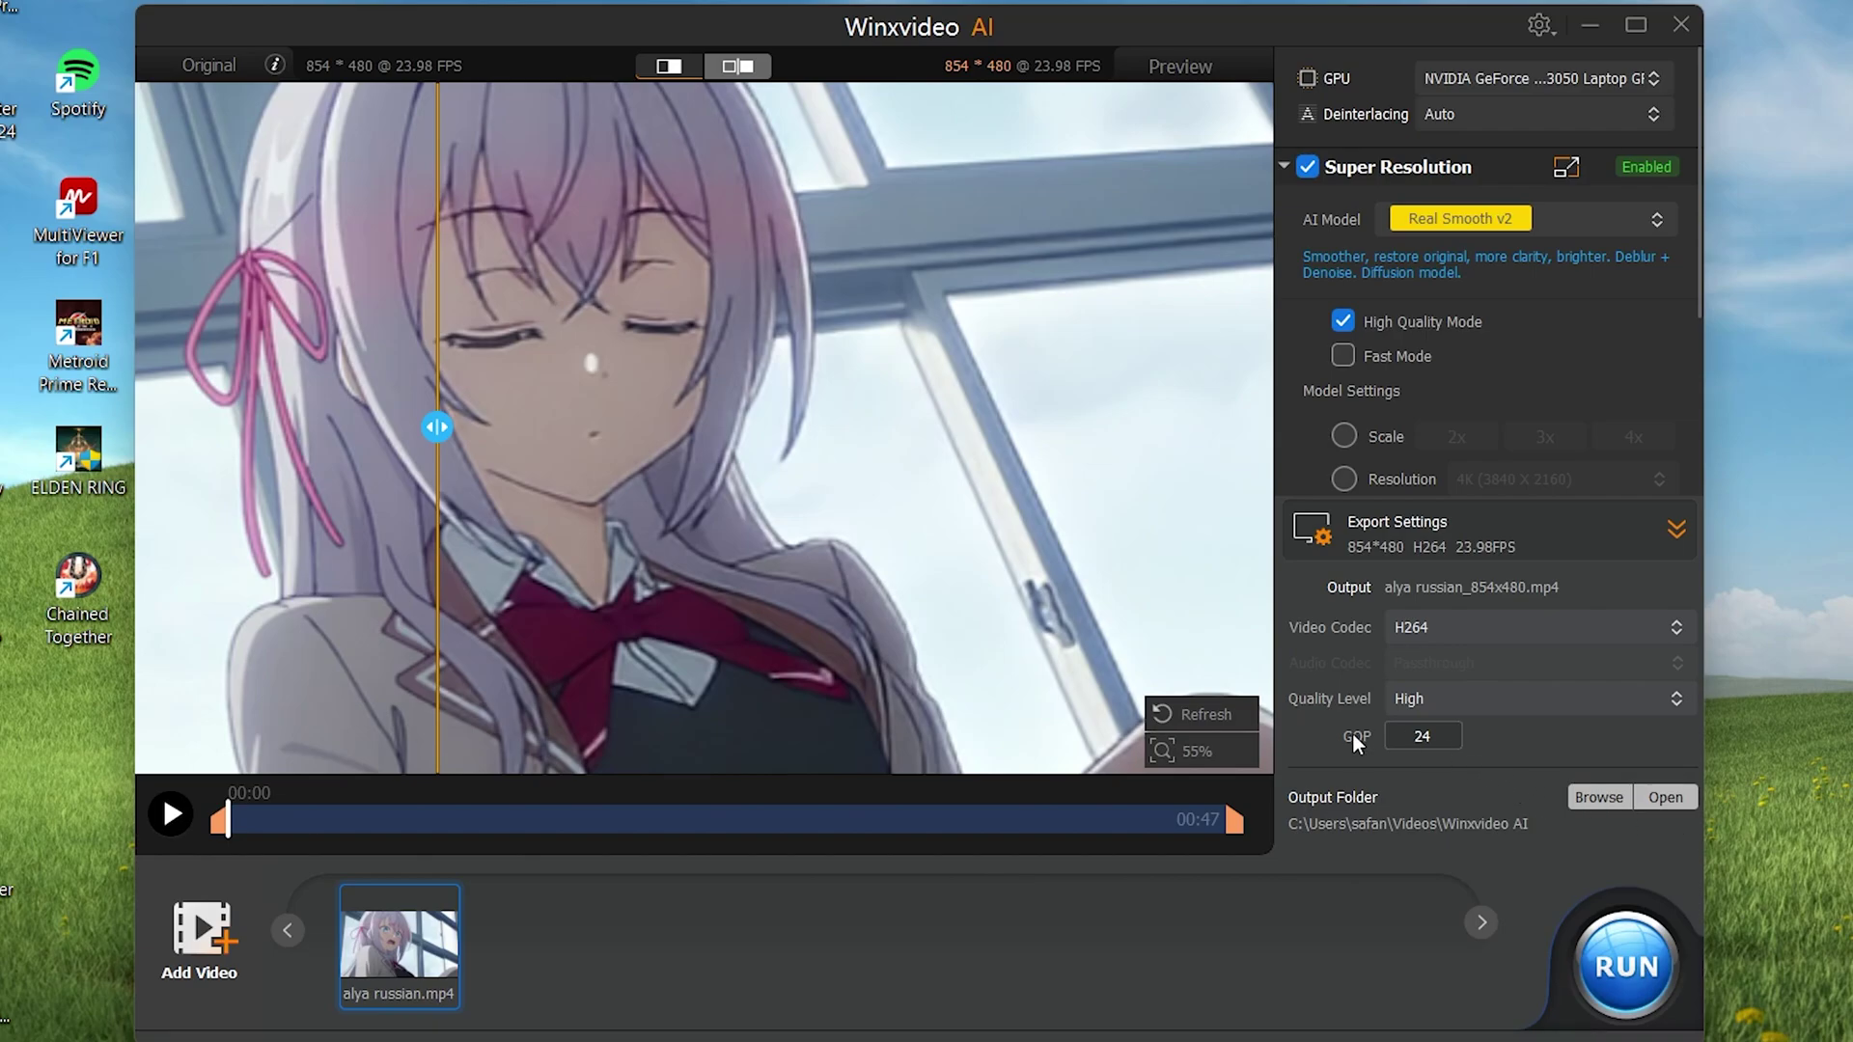
pyautogui.click(1444, 737)
pyautogui.doubleClick(1443, 737)
pyautogui.moveTo(437, 430); pyautogui.dragTo(524, 443)
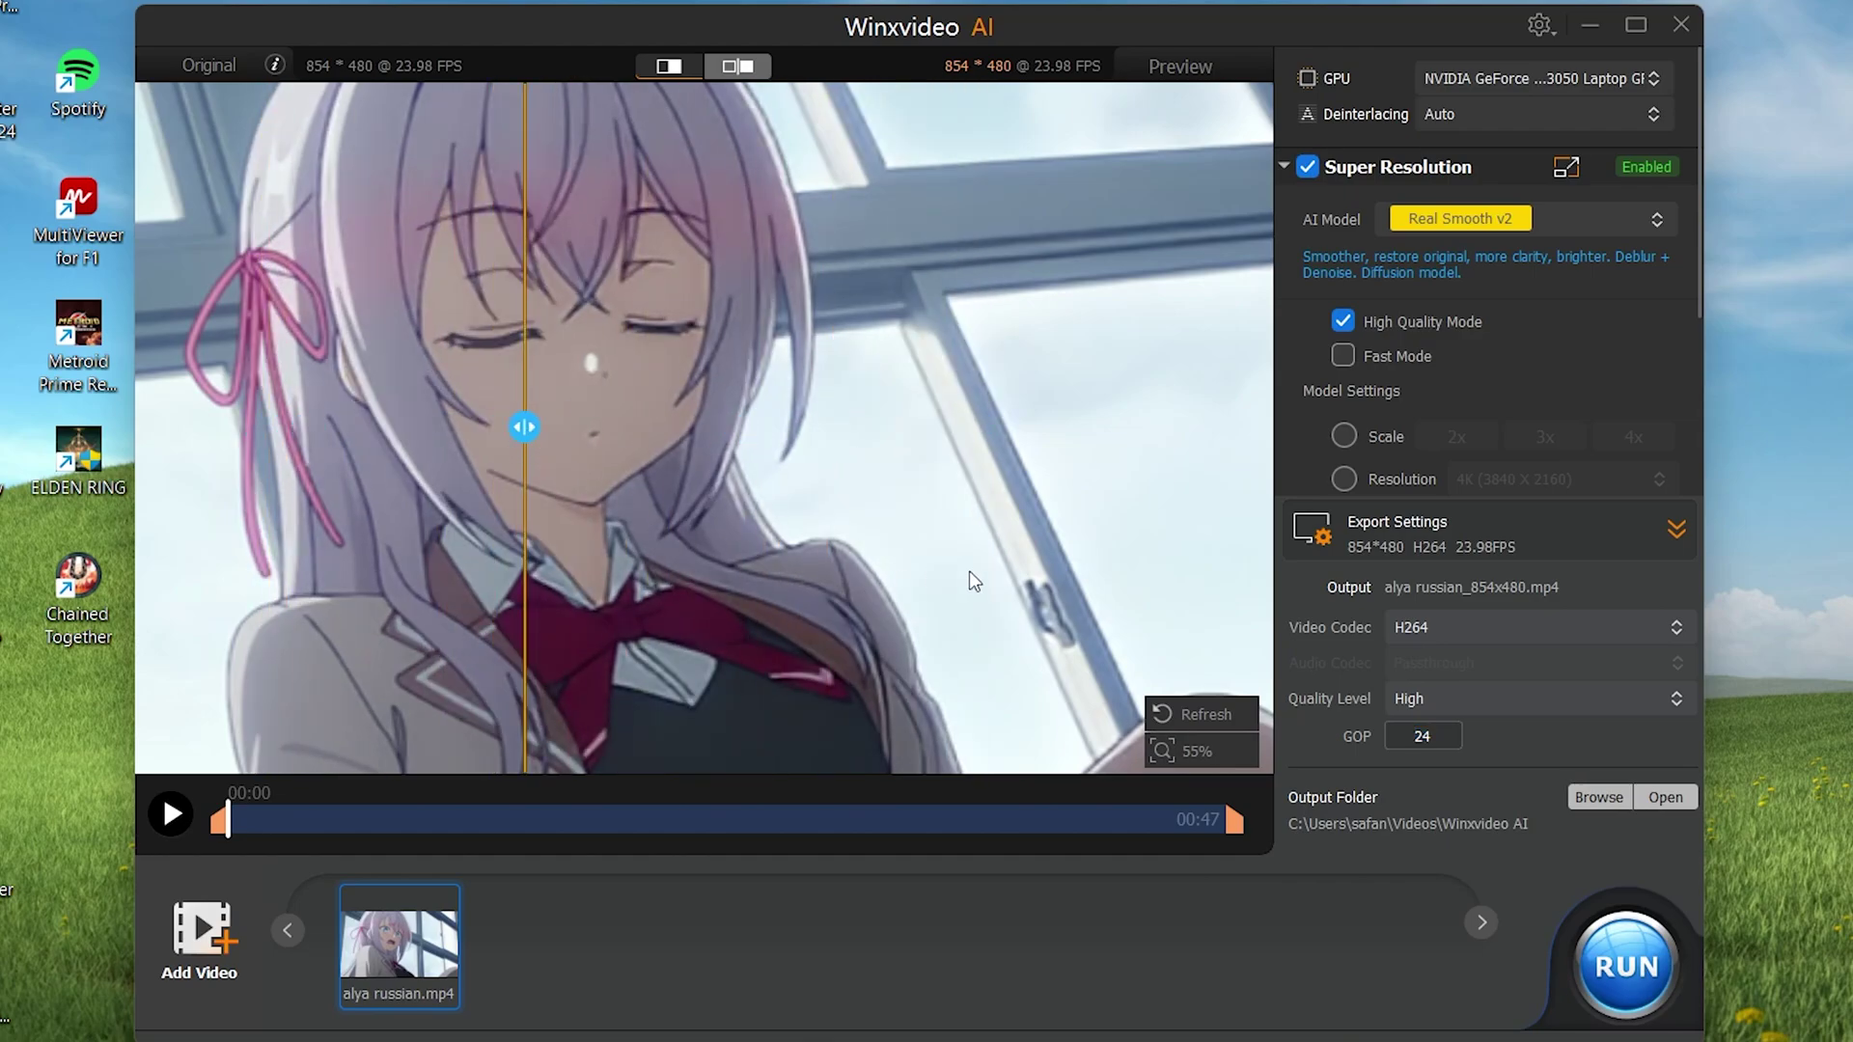
pyautogui.click(1459, 697)
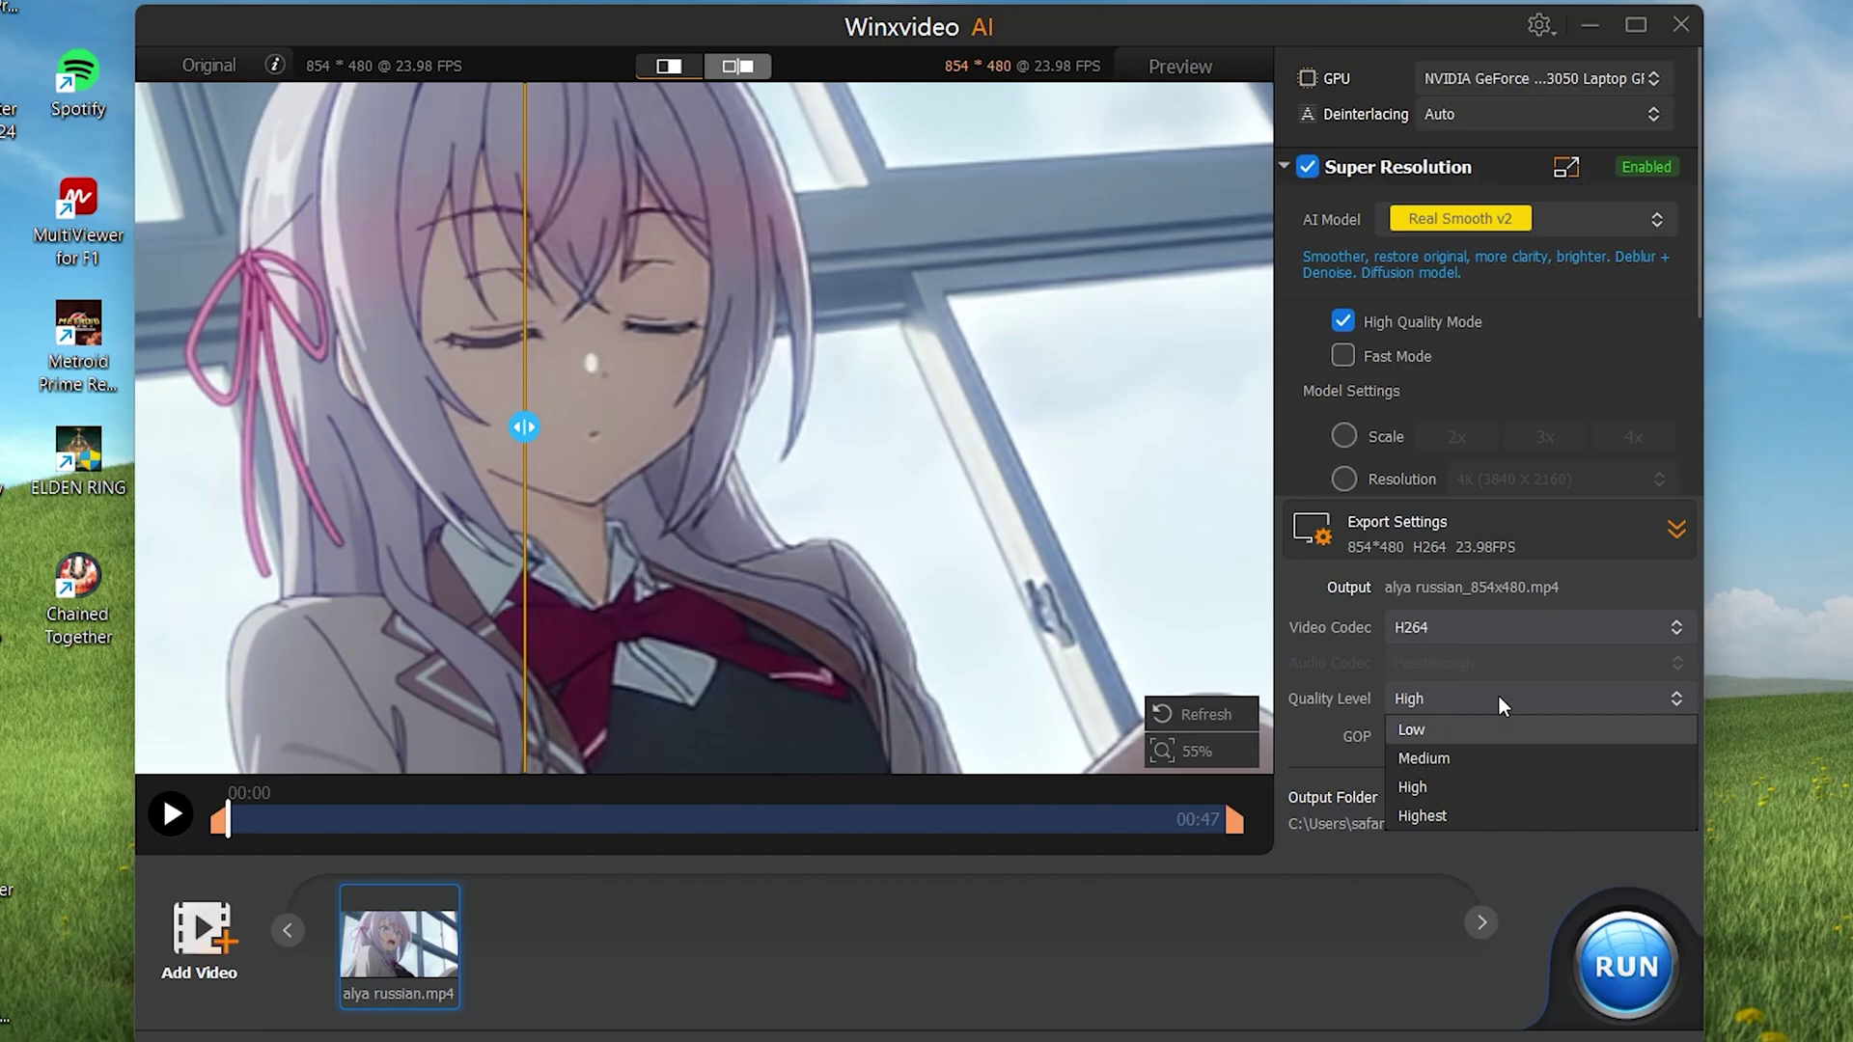
pyautogui.click(1498, 697)
# Trim the clip to run from about 00:01 to about 00:14.
pyautogui.moveTo(1220, 827); pyautogui.dragTo(629, 827)
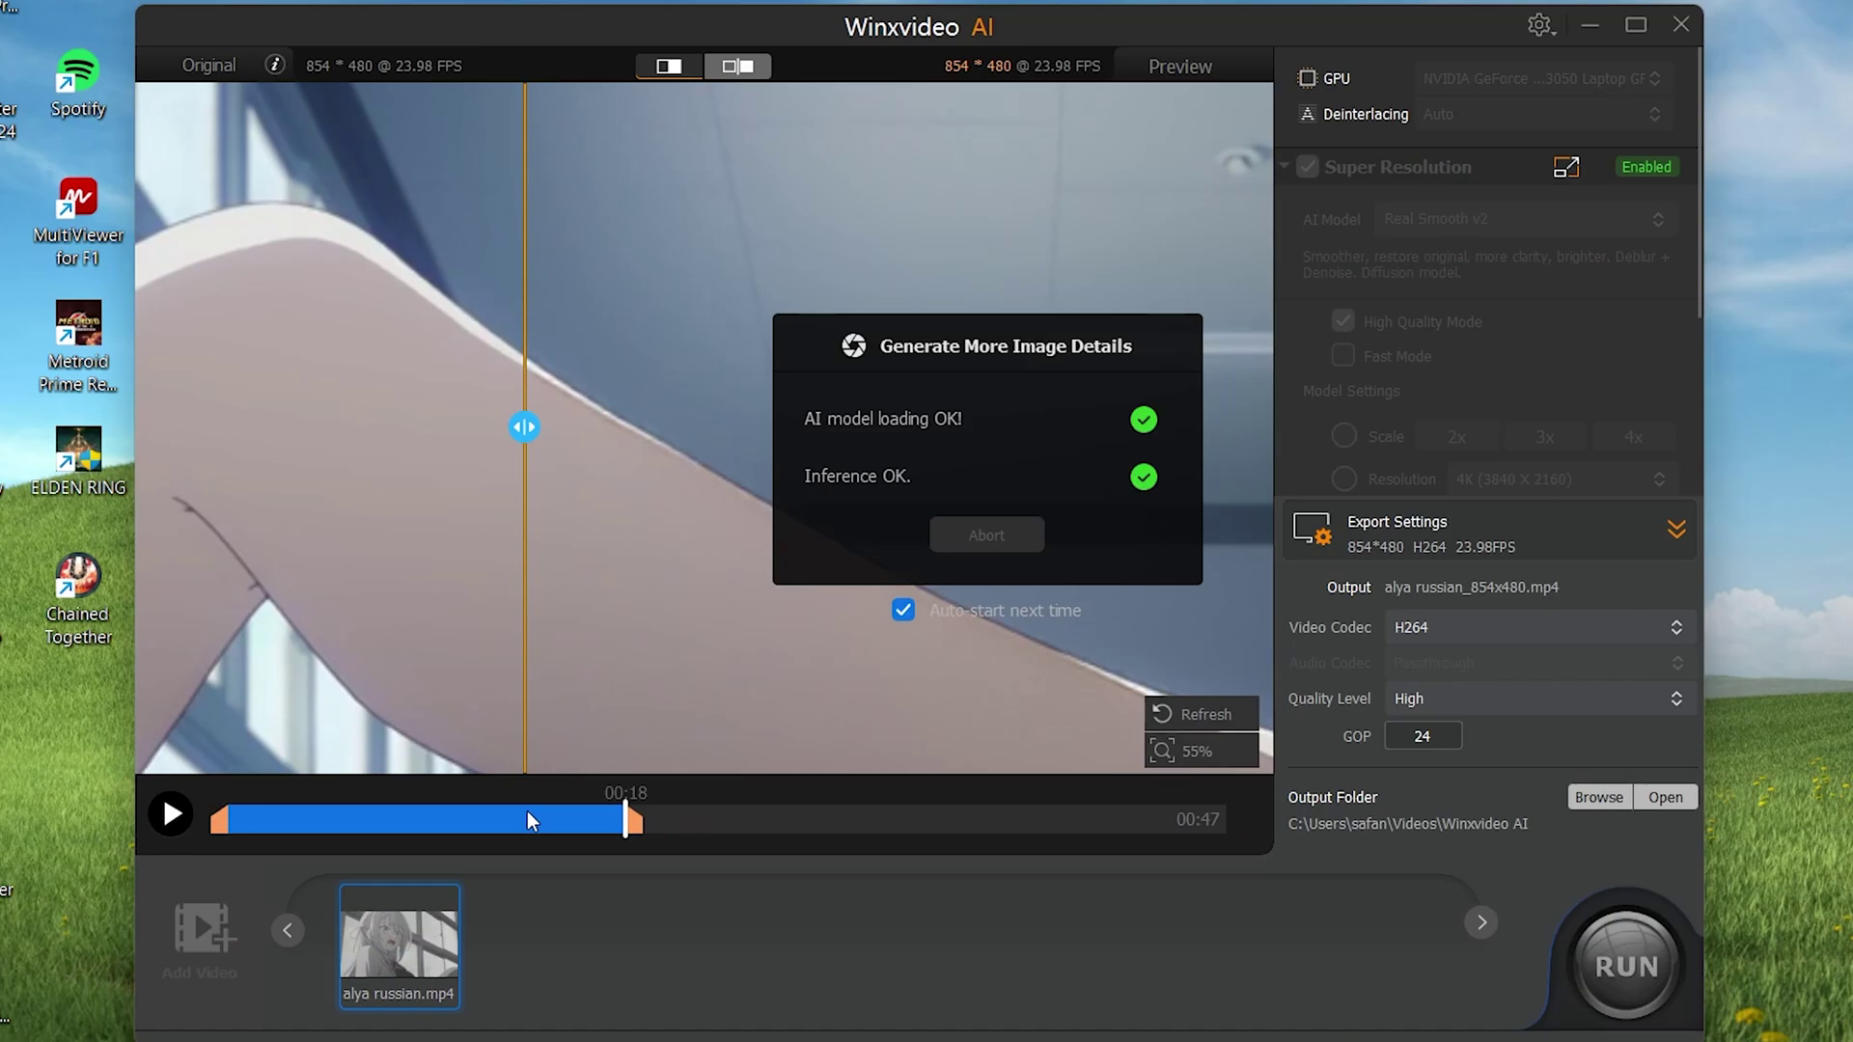
pyautogui.moveTo(221, 823); pyautogui.dragTo(485, 822)
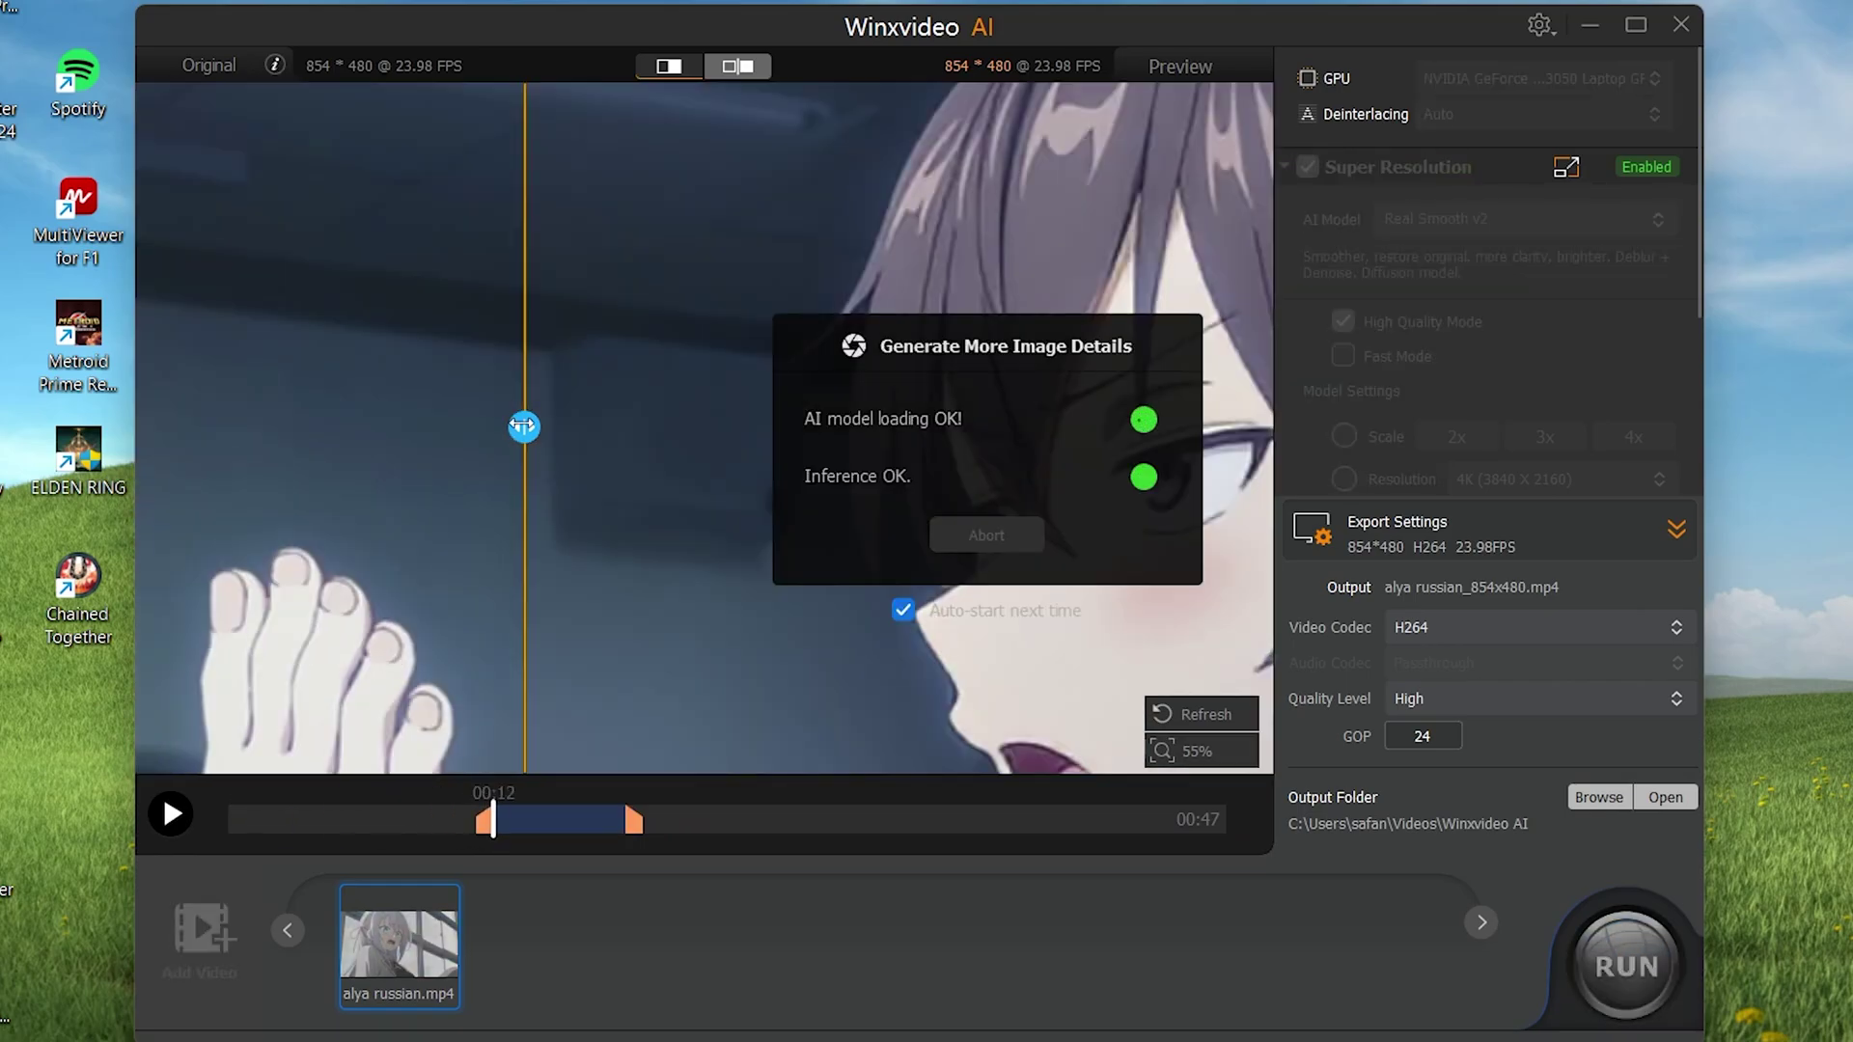
pyautogui.moveTo(529, 512); pyautogui.dragTo(191, 495)
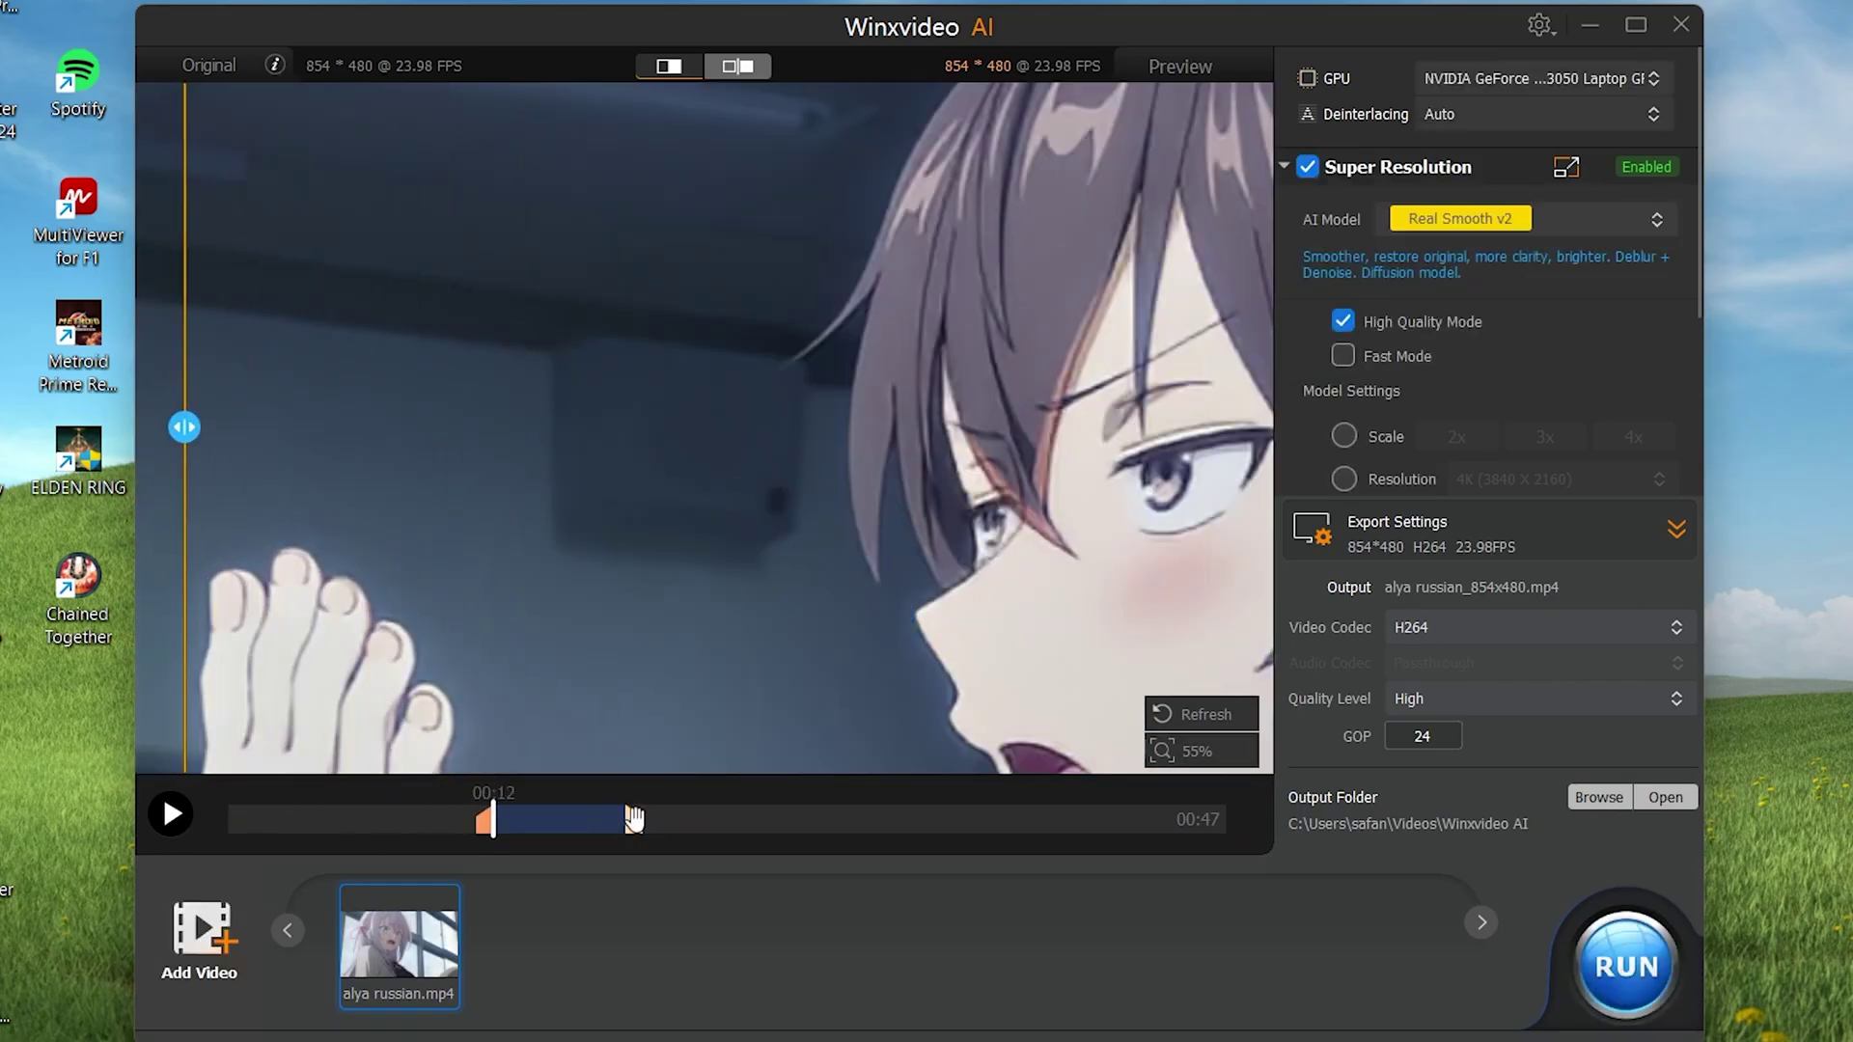
pyautogui.moveTo(633, 821); pyautogui.dragTo(558, 820)
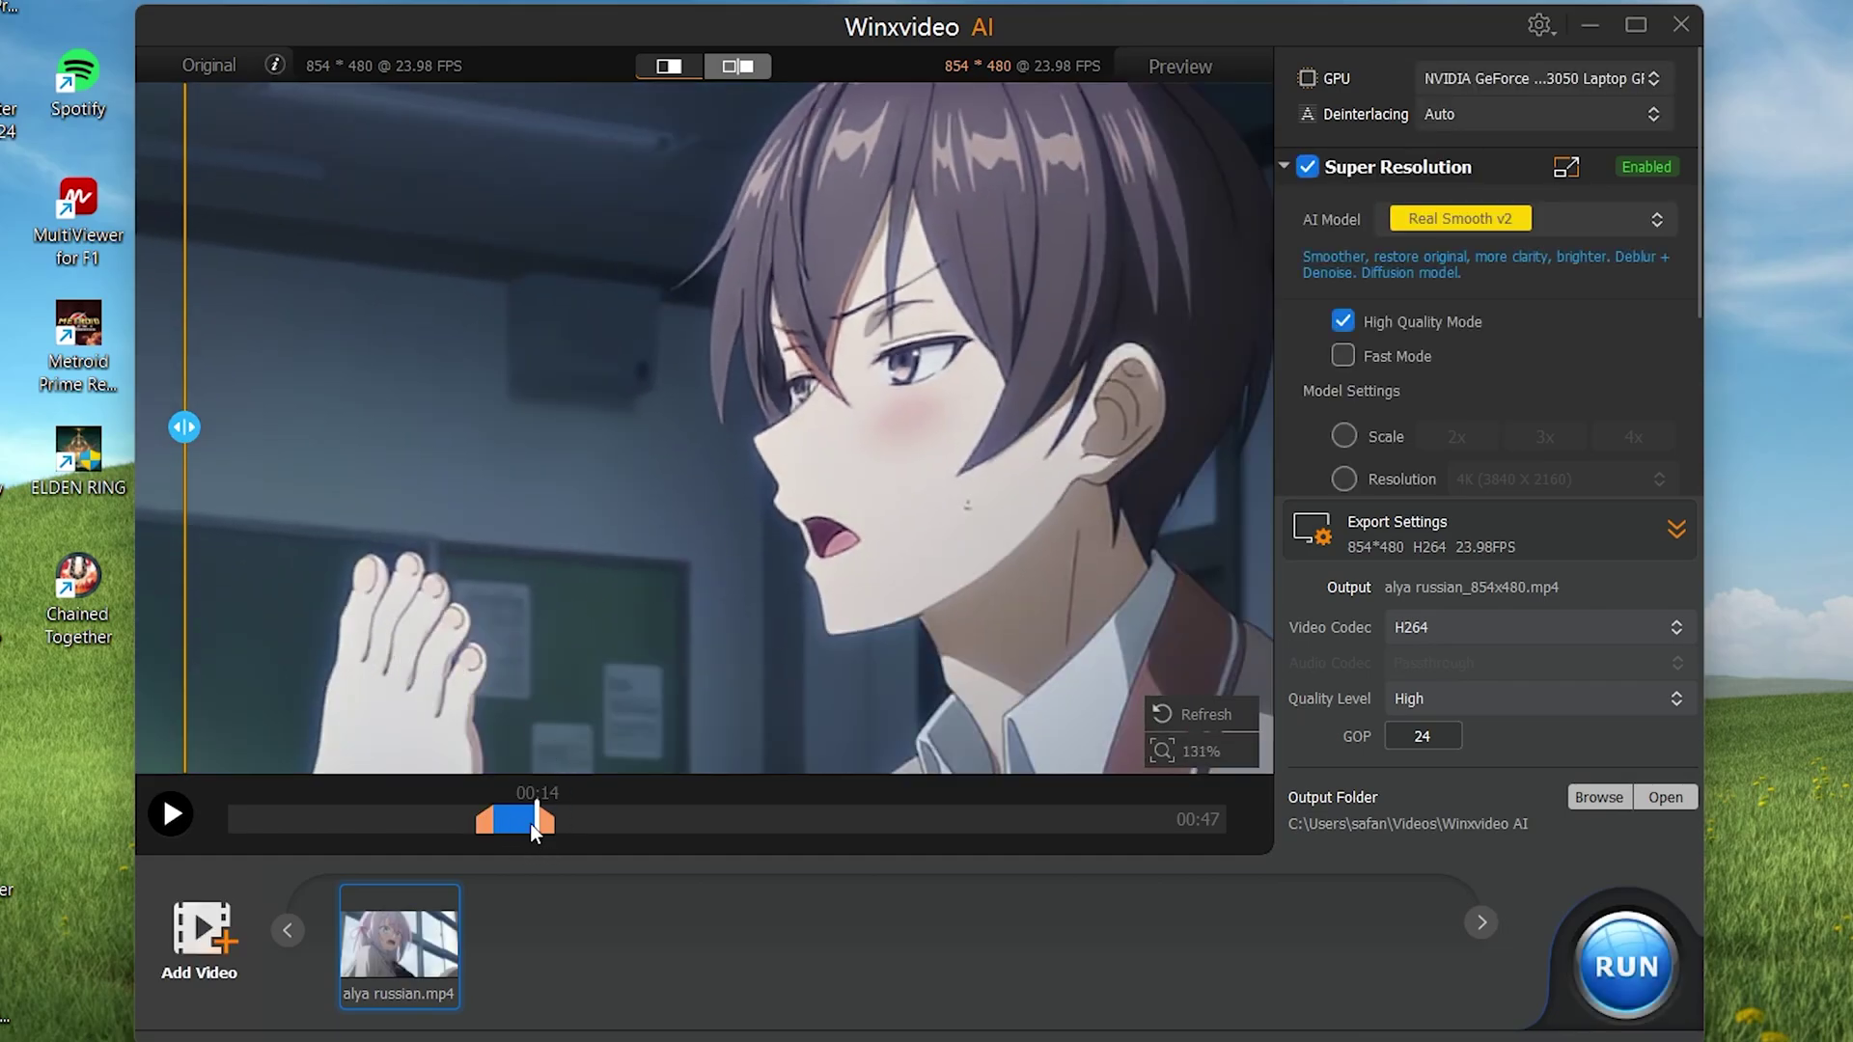
pyautogui.moveTo(483, 821)
pyautogui.mouseDown()
pyautogui.moveTo(259, 821)
pyautogui.moveTo(327, 832)
pyautogui.moveTo(310, 834)
pyautogui.mouseUp()
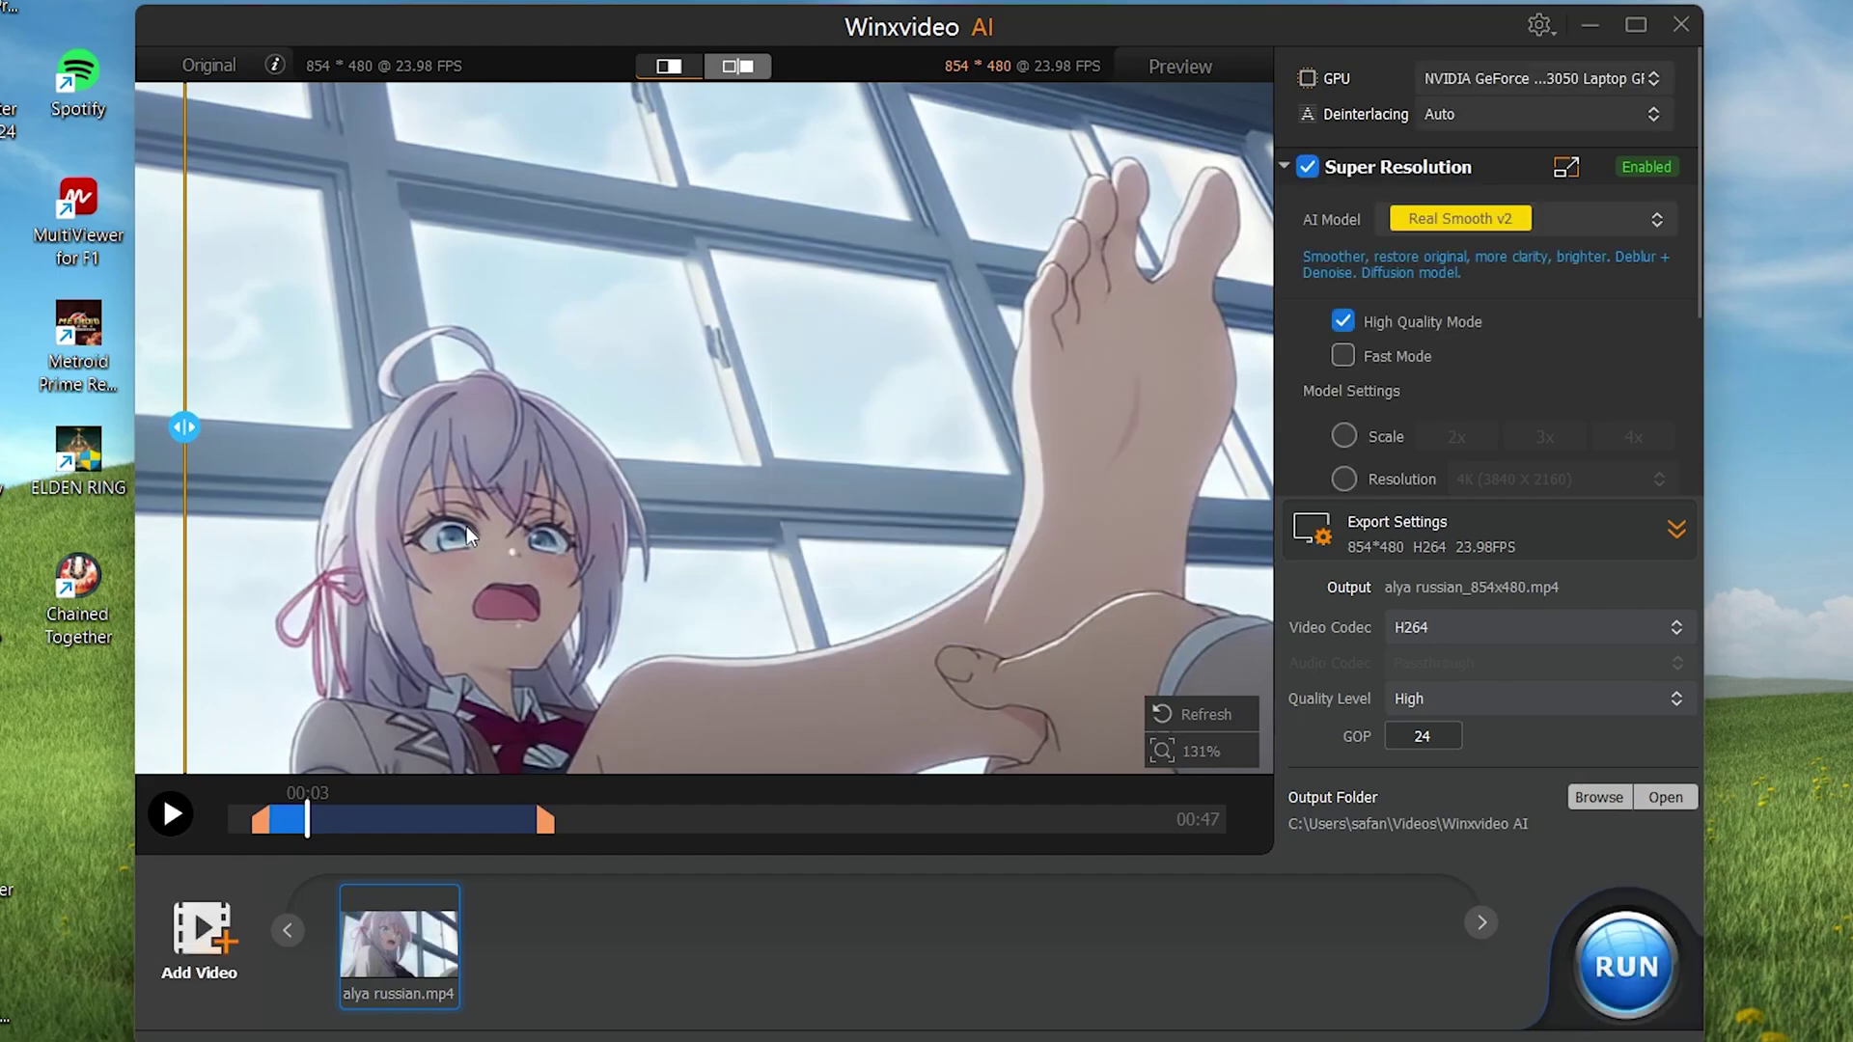
pyautogui.moveTo(185, 427); pyautogui.dragTo(556, 428)
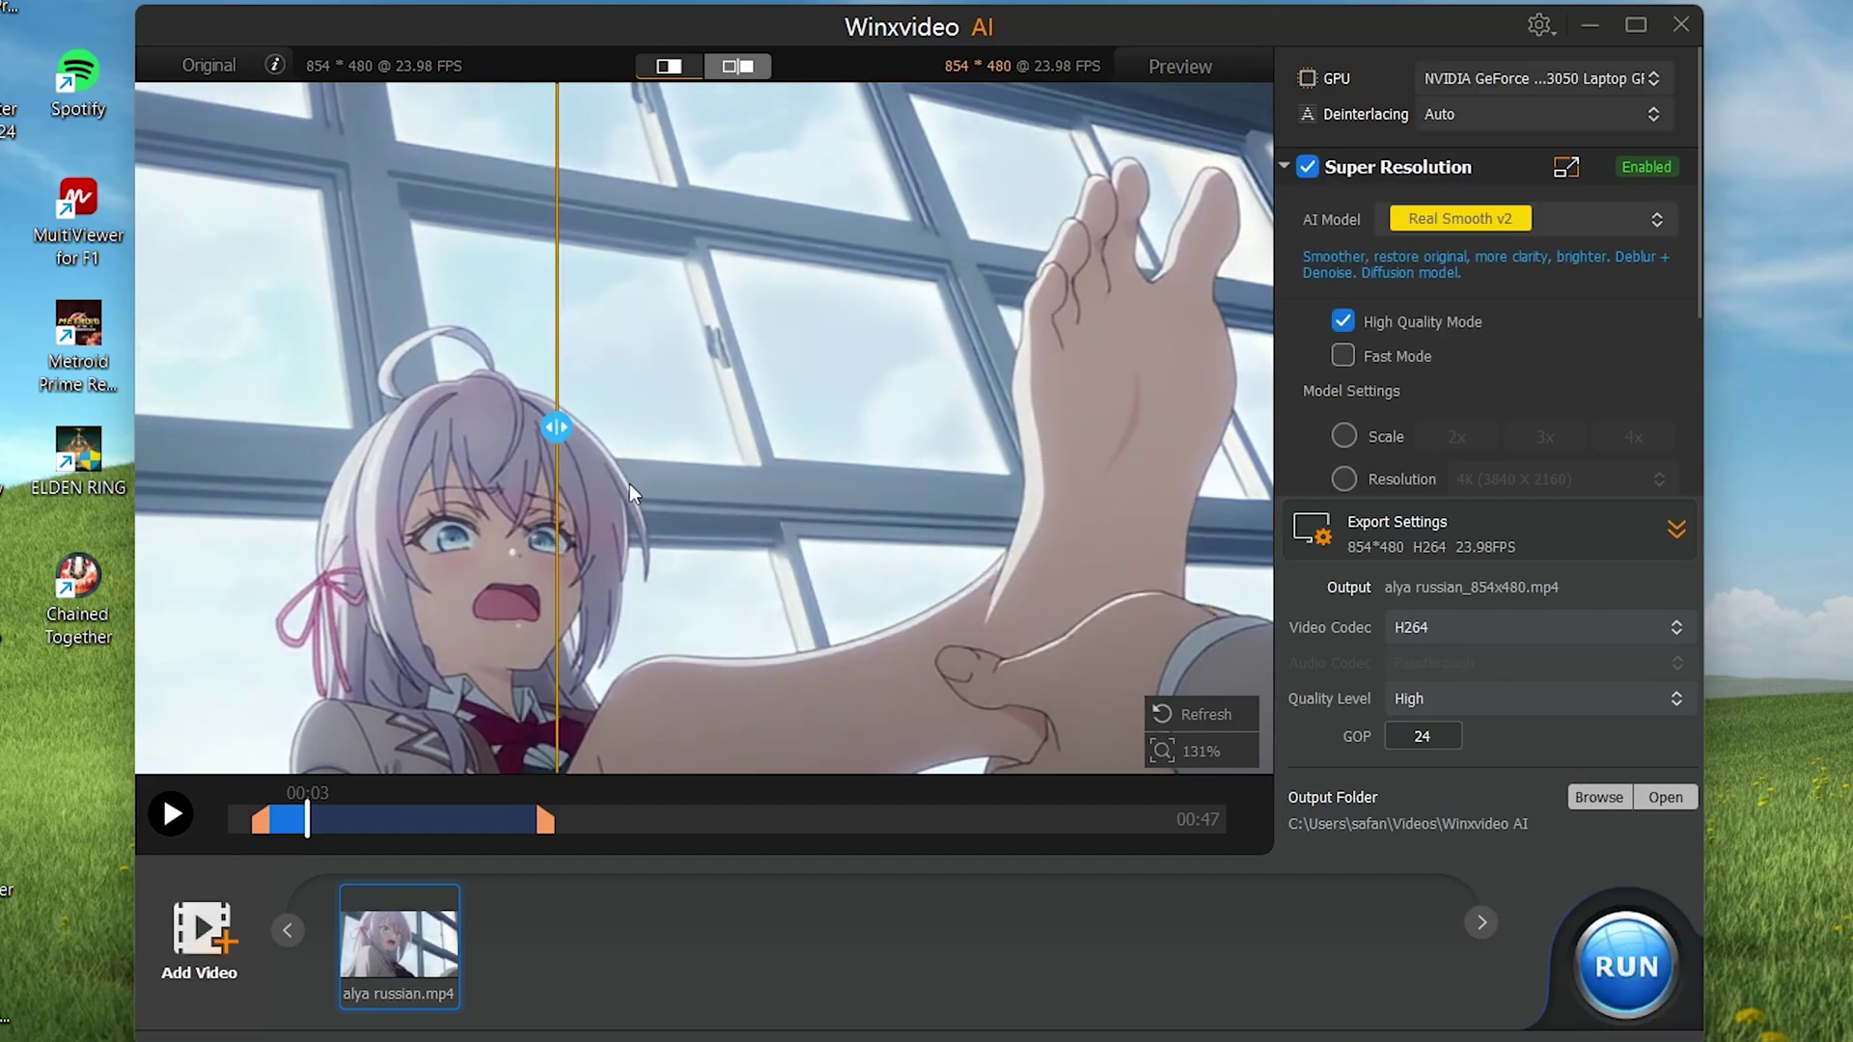